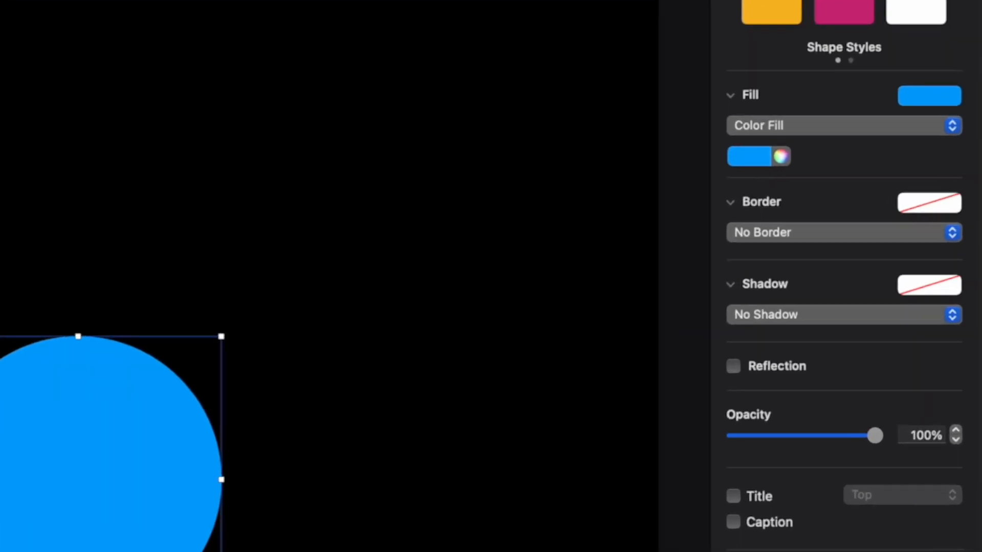
Set the circle's opacity to 50%
click(897, 428)
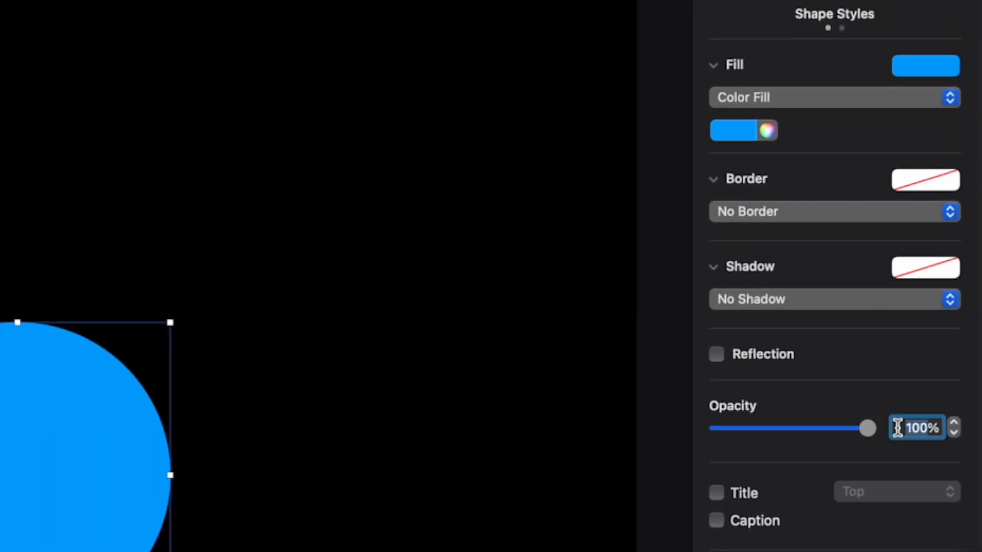
text(50)
key(Return)
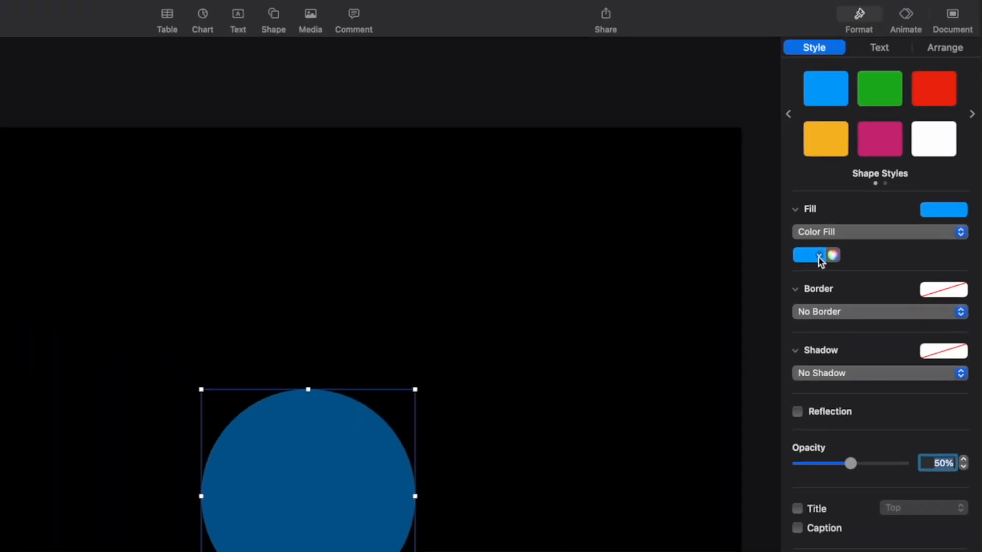
Change the circle's fill to a custom light red from the colour wheel
click(818, 255)
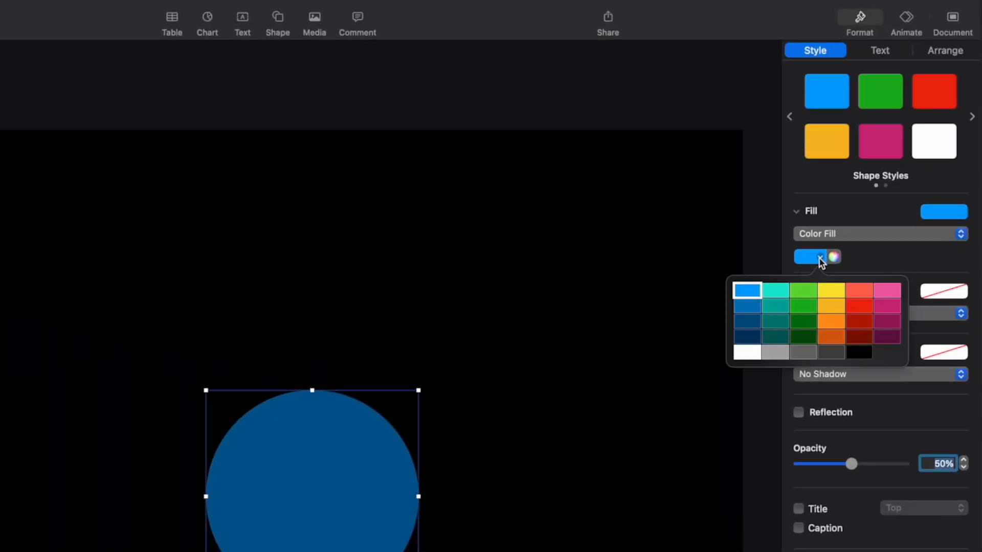
click(820, 258)
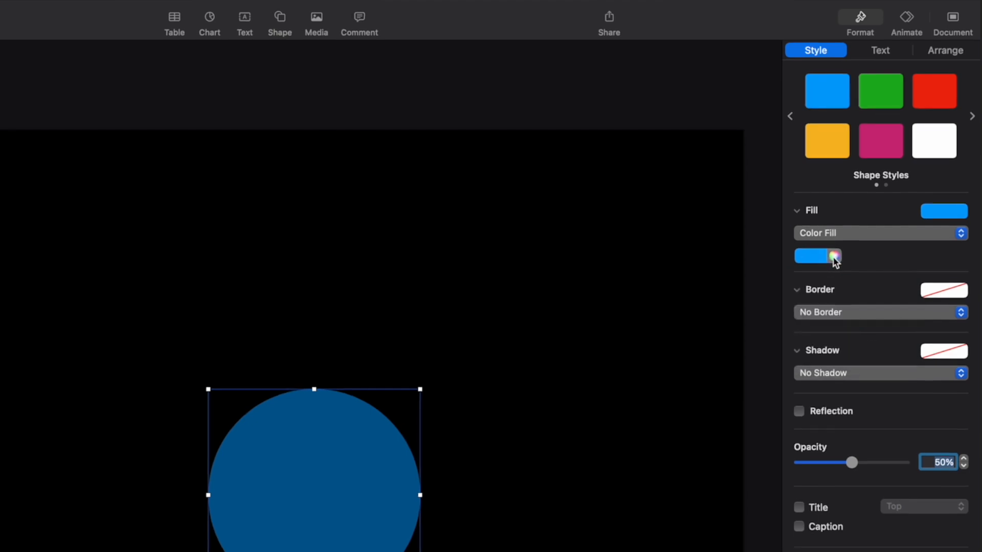
click(834, 256)
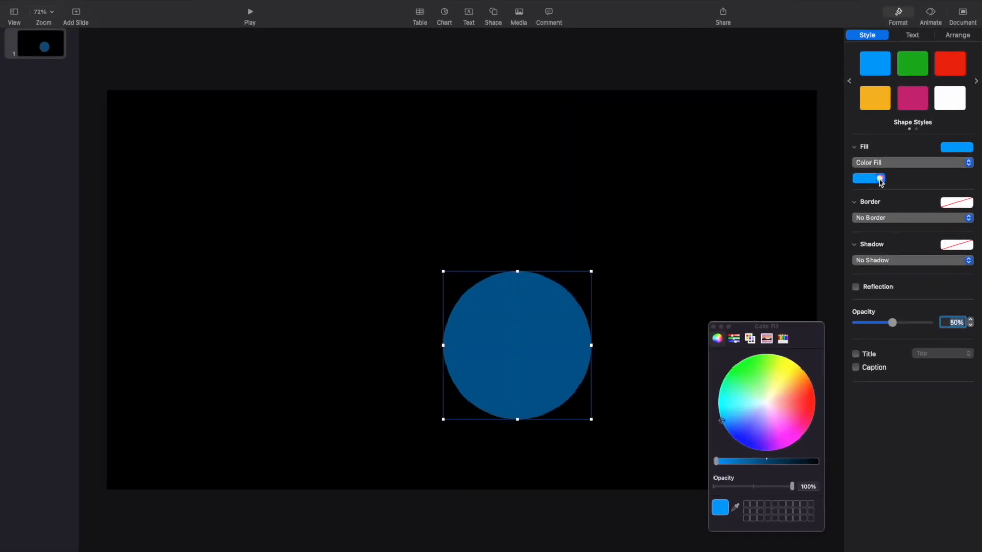
click(790, 404)
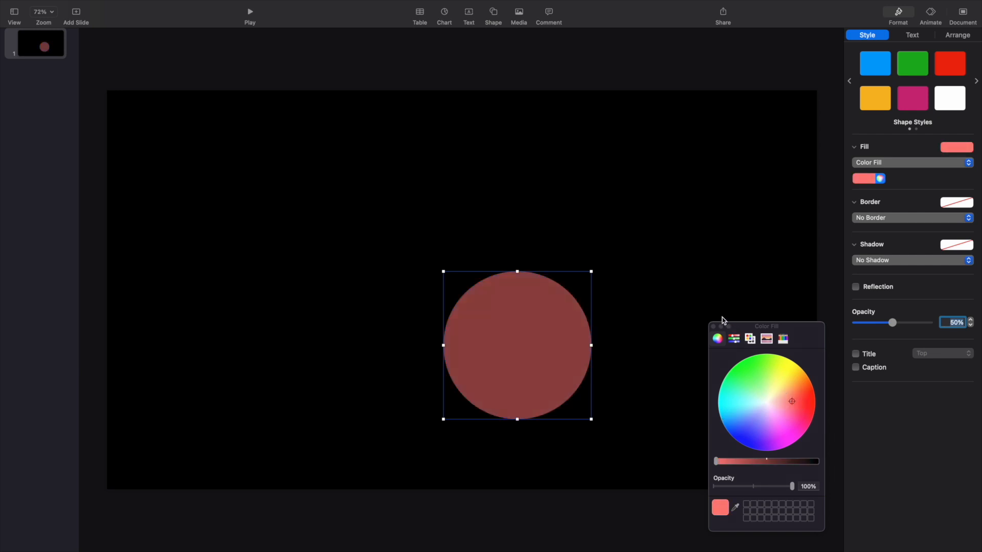
Reposition the red circle in the slide's upper-left area, then place a duplicate beside it filled light turquoise
drag(541, 309, 311, 179)
right_click(311, 179)
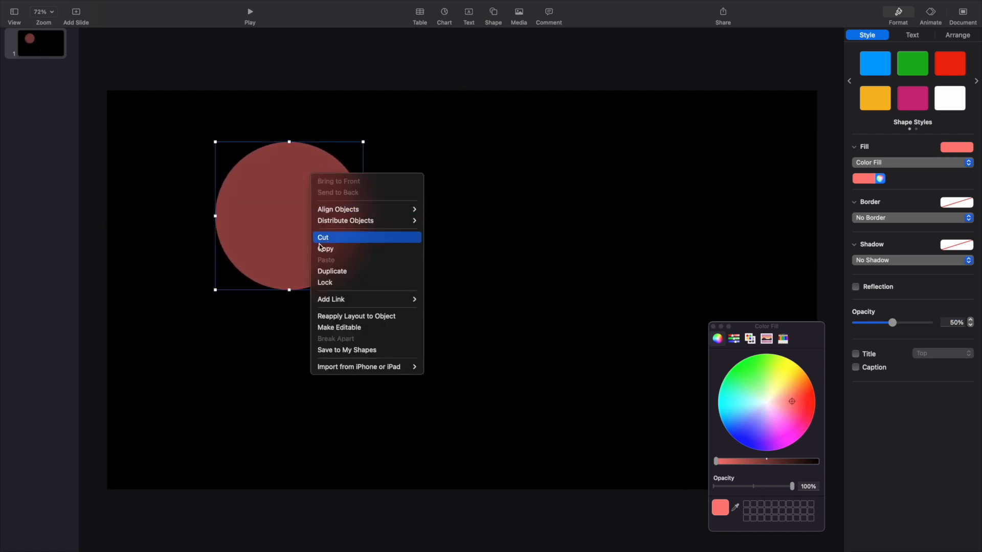
click(321, 271)
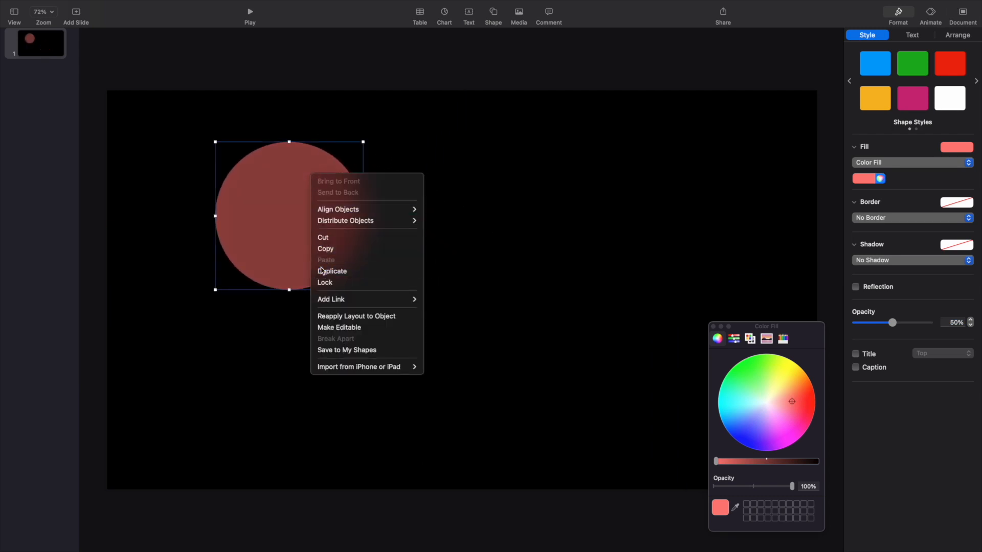
drag(322, 271, 492, 231)
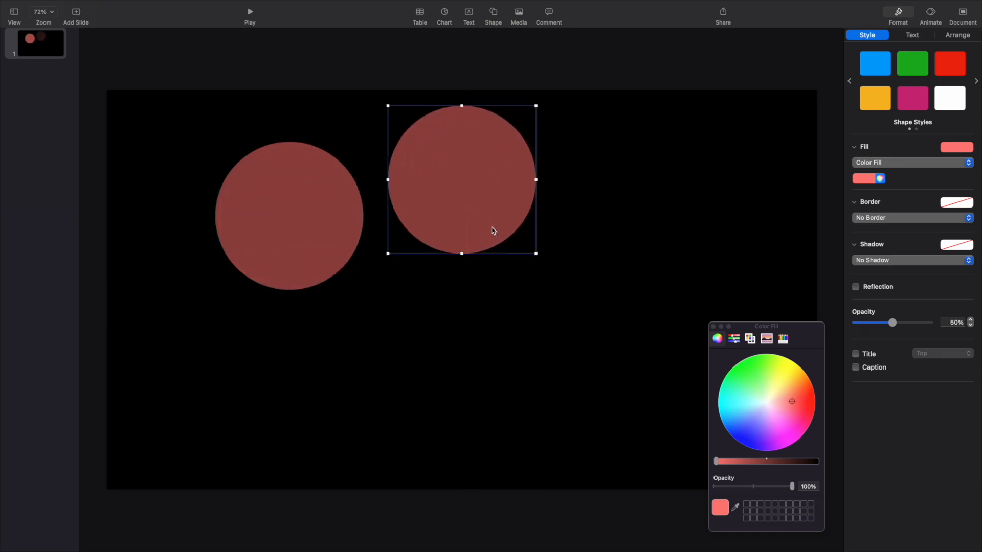
click(748, 404)
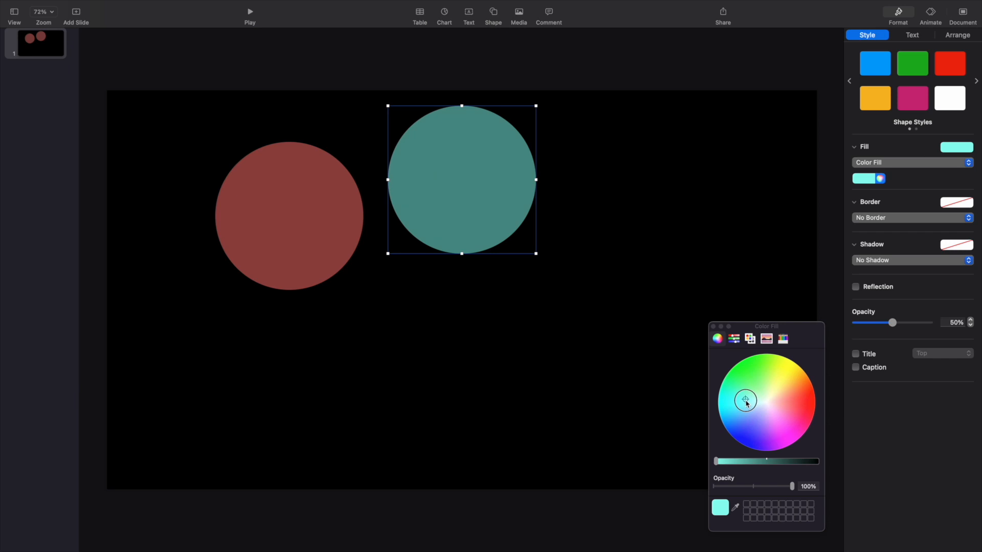
Add two more circles by duplicating, filling one blue and the other light green
right_click(461, 180)
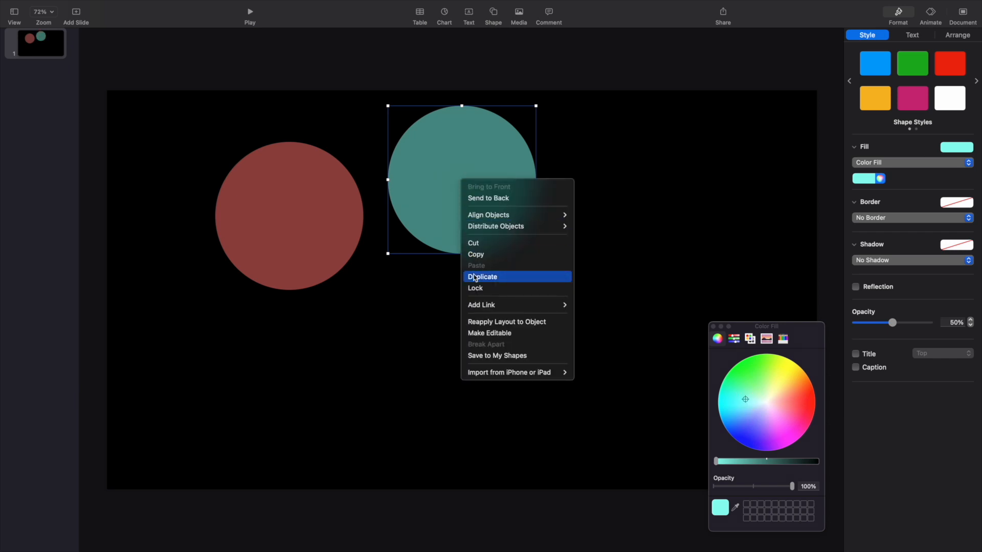
click(474, 276)
drag(473, 277, 318, 393)
click(753, 427)
right_click(644, 225)
click(665, 319)
click(754, 384)
Duplicate circles to add a light purple and a light yellow one, completing six, and close the colour picker
right_click(634, 346)
click(656, 445)
click(772, 426)
right_click(448, 347)
click(500, 445)
click(775, 383)
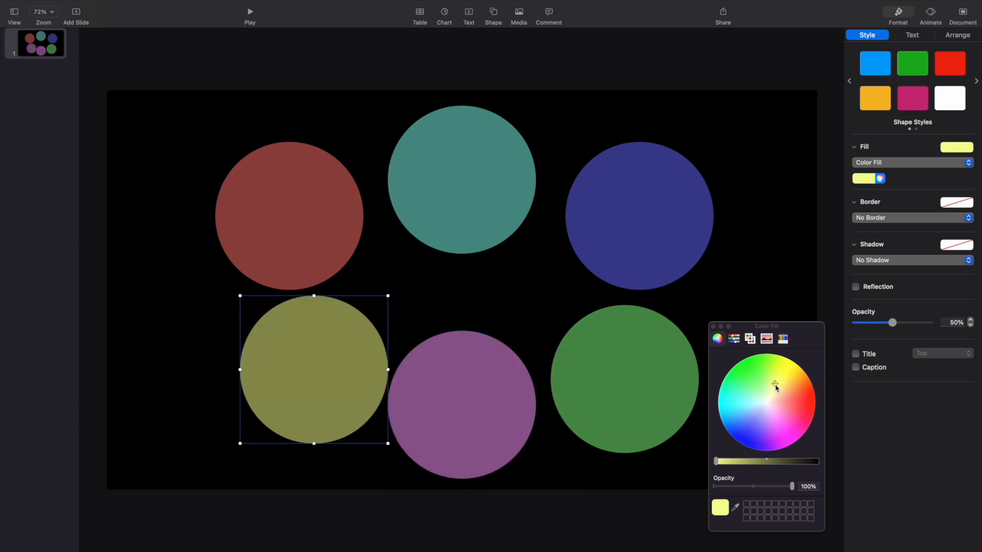
click(713, 327)
click(719, 325)
Align the turquoise circle above and the purple circle below so that they touch at the slide's centre
drag(496, 195, 492, 234)
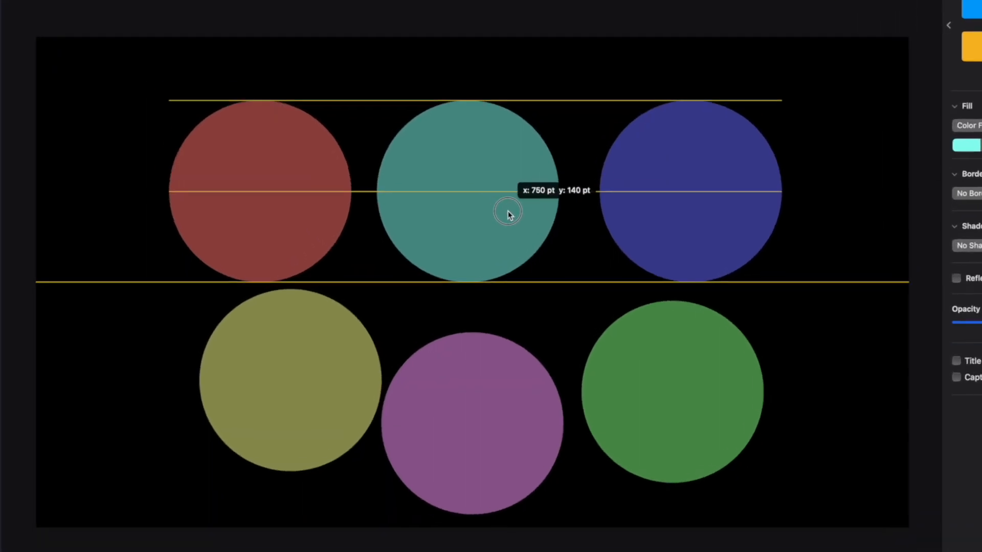
click(489, 368)
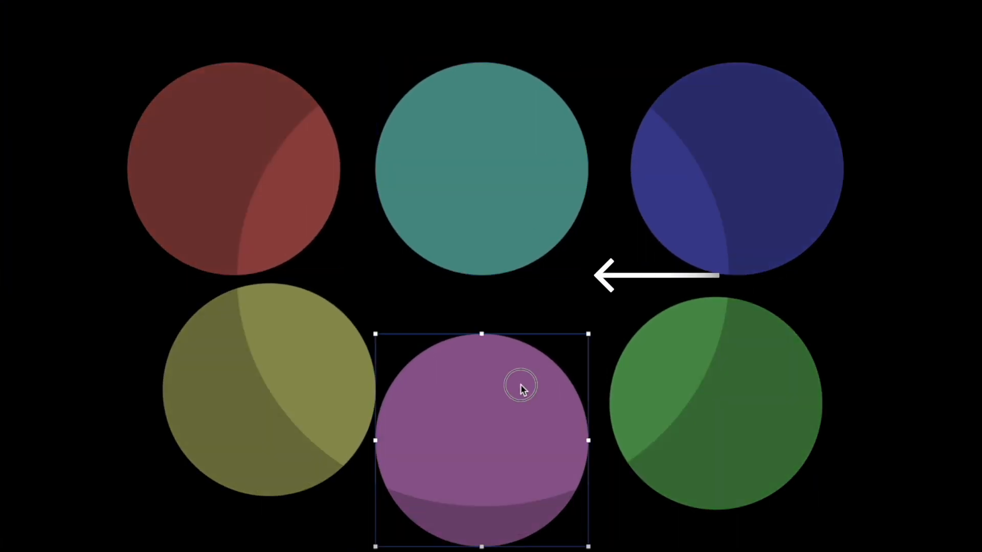
drag(522, 387, 526, 333)
Move the red and yellow circles inward so they overlap the others on the flower's left side
click(335, 179)
drag(335, 179, 489, 234)
drag(336, 371, 456, 304)
drag(350, 394, 351, 390)
Move the blue and green circles inward to mirror the left pair and complete the six-petal flower
drag(791, 197, 632, 252)
drag(759, 424, 622, 352)
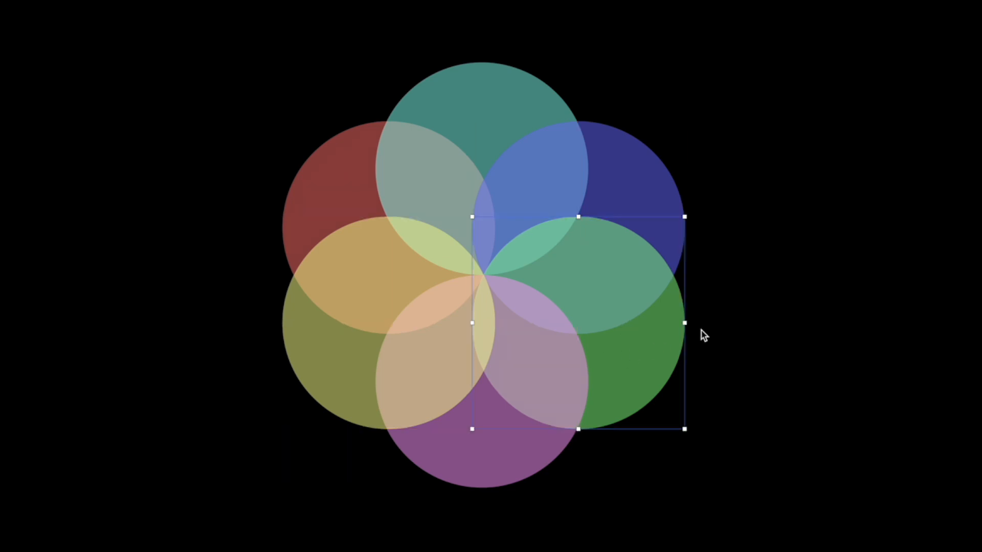
click(783, 297)
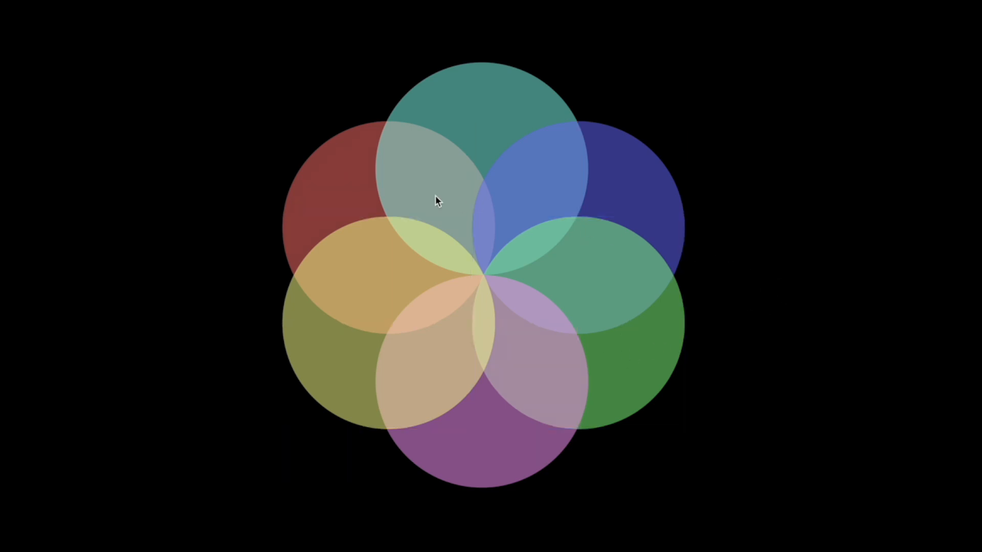
Select the red, blue, green and yellow circles together and nudge them into line with the flower's centre
click(320, 186)
shift+click(637, 185)
shift+click(632, 368)
shift+click(361, 372)
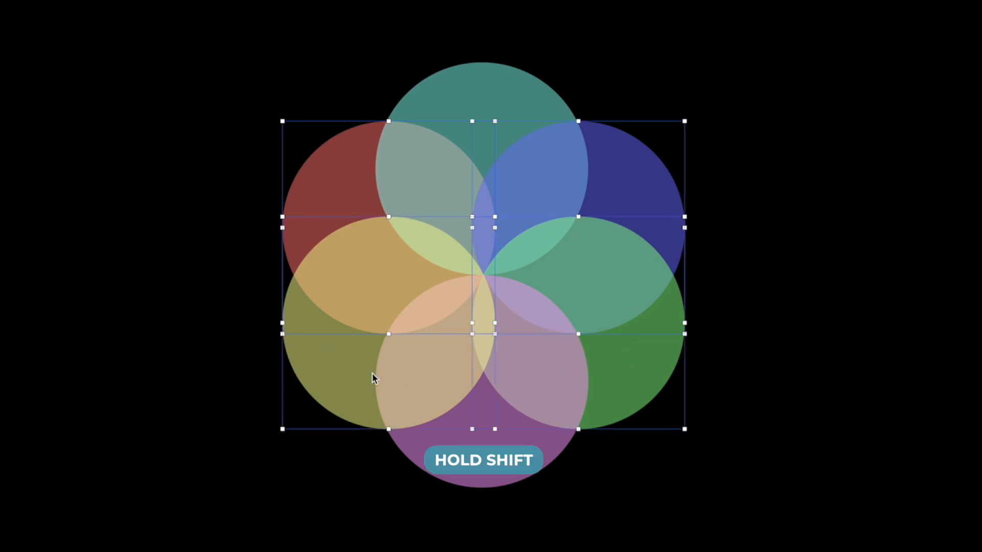
drag(608, 370, 611, 369)
click(948, 339)
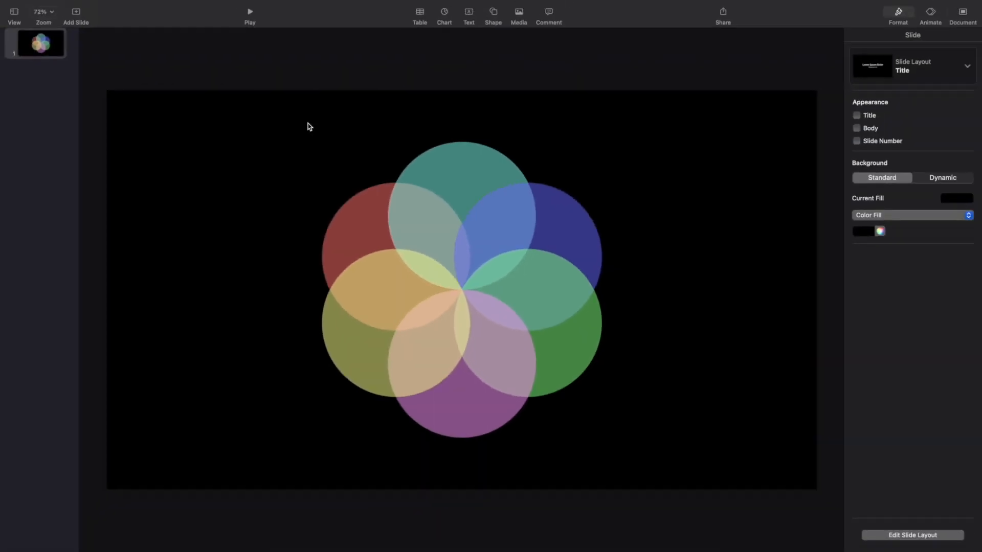
Duplicate all six circles, offset the copies to the right, and set their opacity to 10%
drag(304, 124, 629, 459)
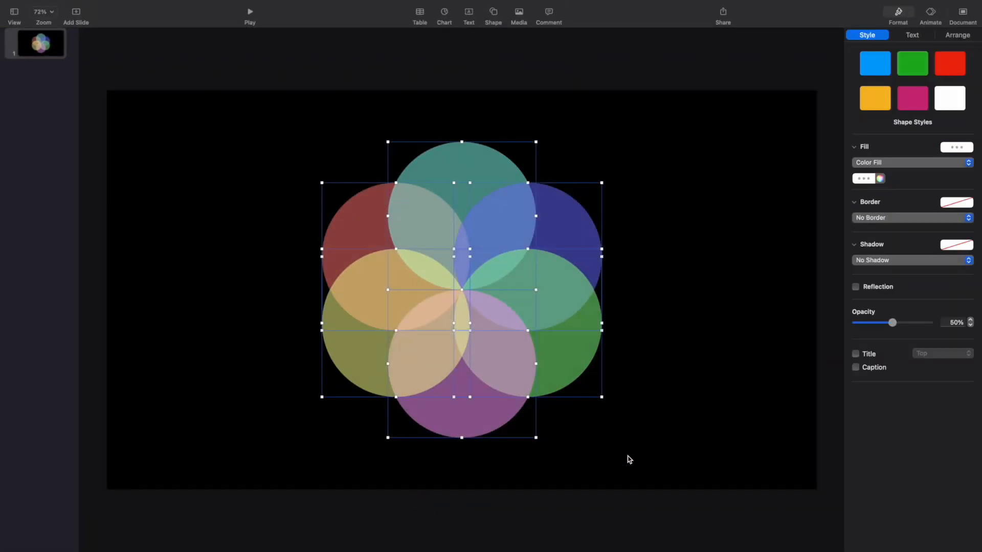
right_click(568, 344)
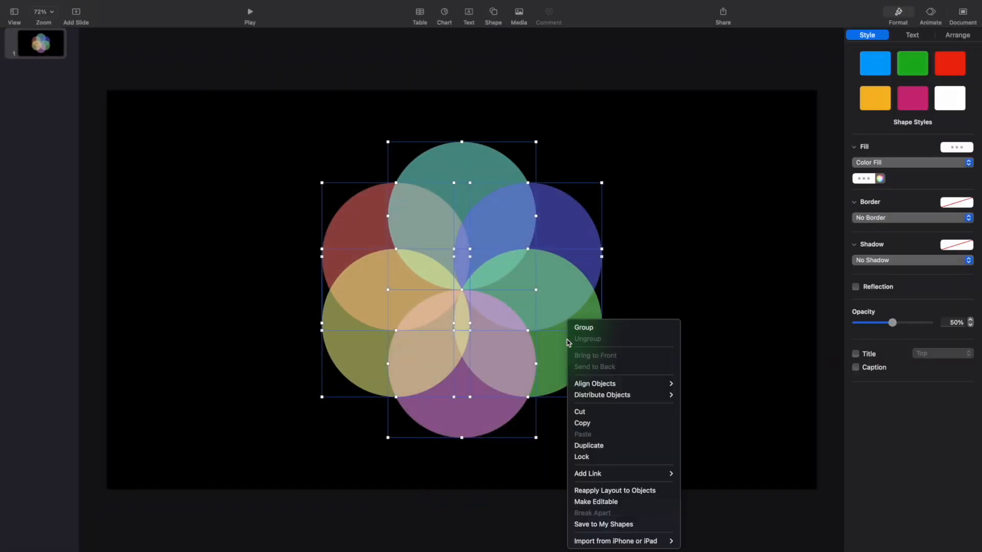
click(634, 449)
drag(575, 358, 757, 358)
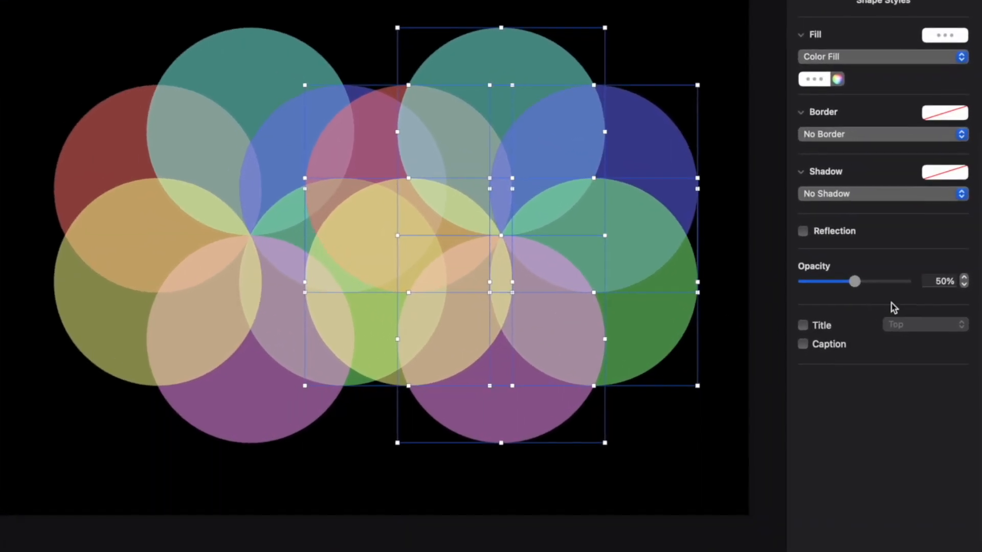
click(927, 278)
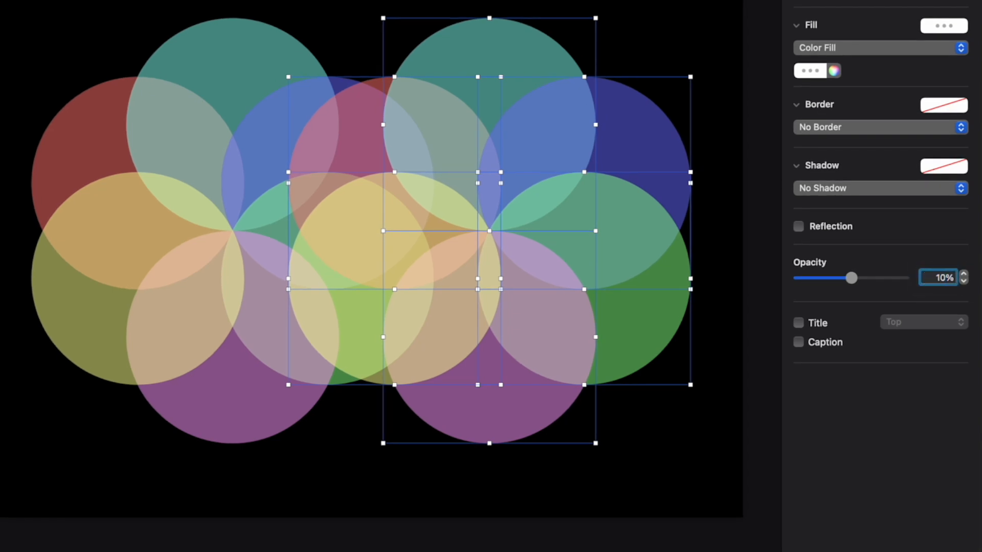
key(Return)
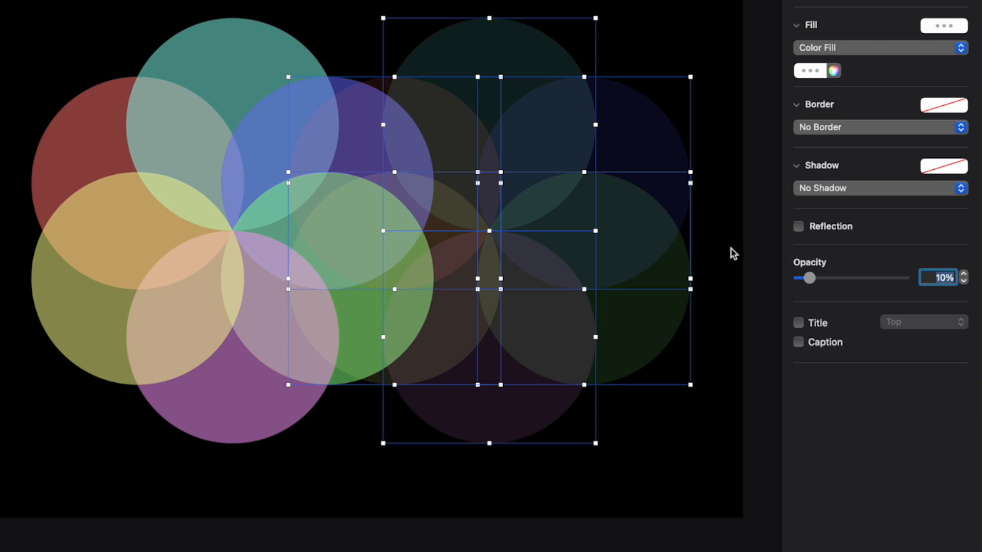
Group the six faded circles and send the group behind the original flower
right_click(634, 226)
click(637, 228)
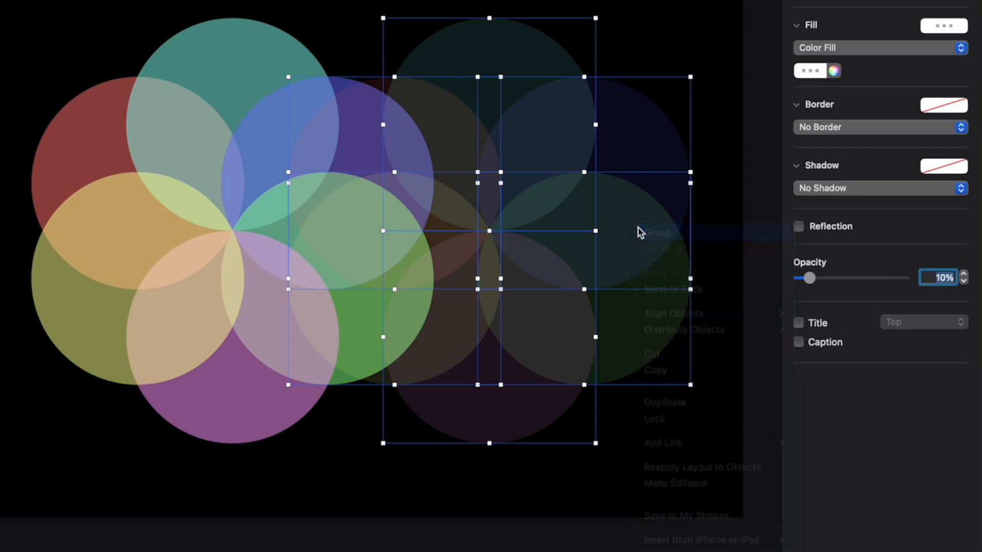
right_click(636, 226)
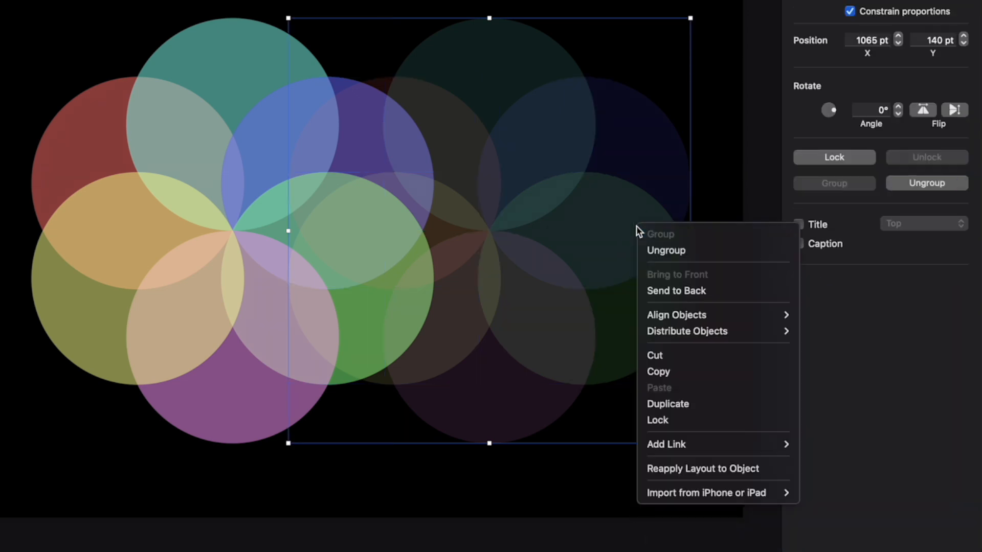
click(740, 294)
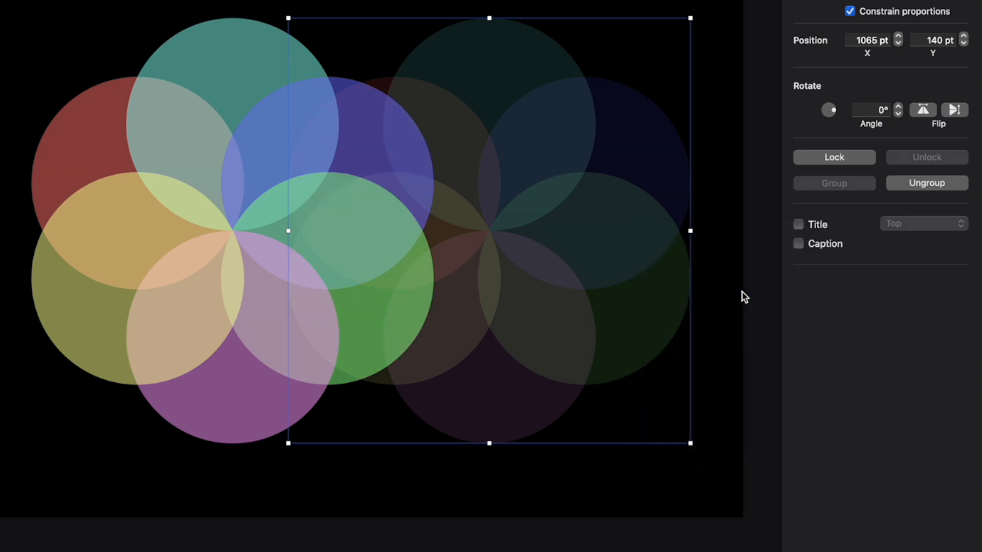
Rotate the faded group to 270° and position it centred behind the original flower
click(863, 110)
key(Return)
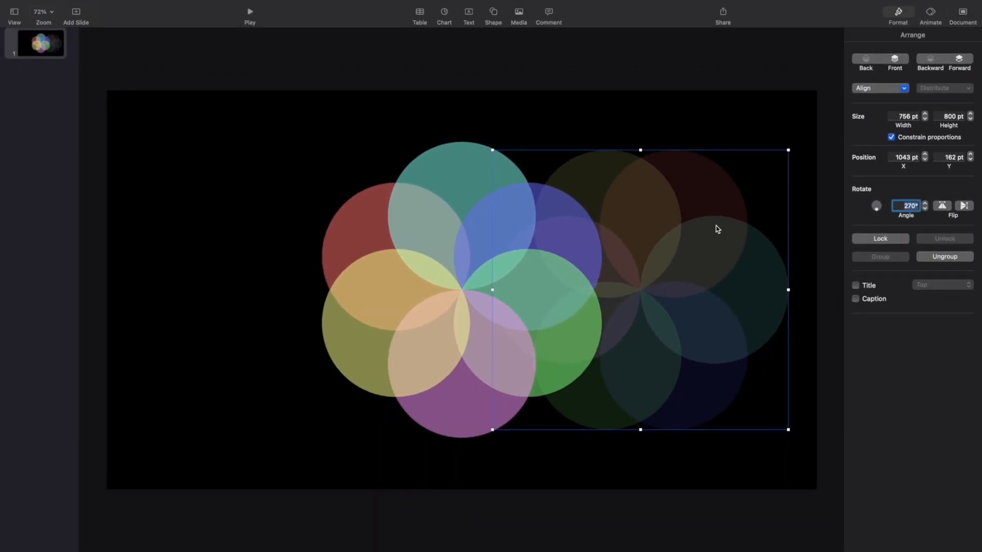
drag(597, 139, 504, 132)
drag(651, 221, 534, 228)
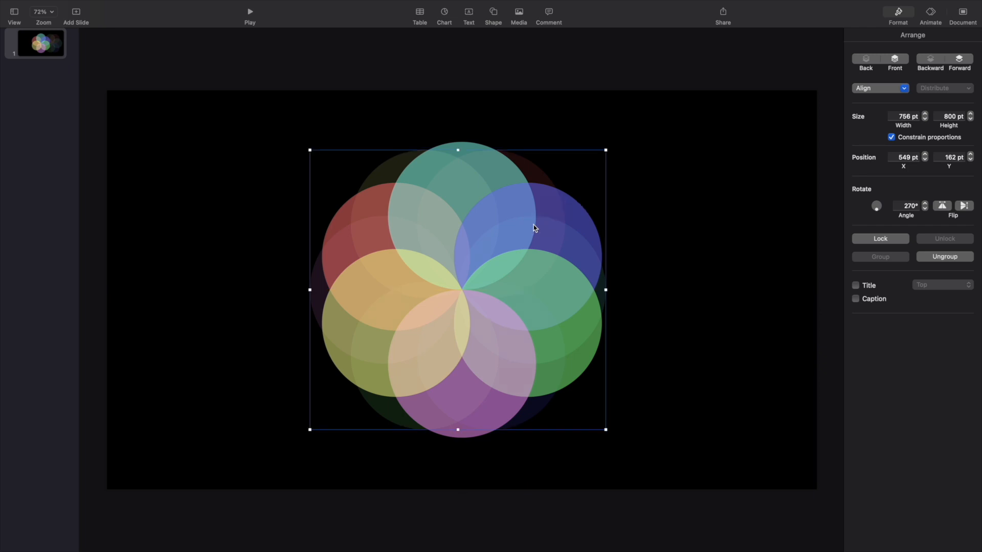
Enlarge the faded group from its centre to about 3958 × 4185 pt so it covers the slide as a background
scroll(534, 228, down, 10)
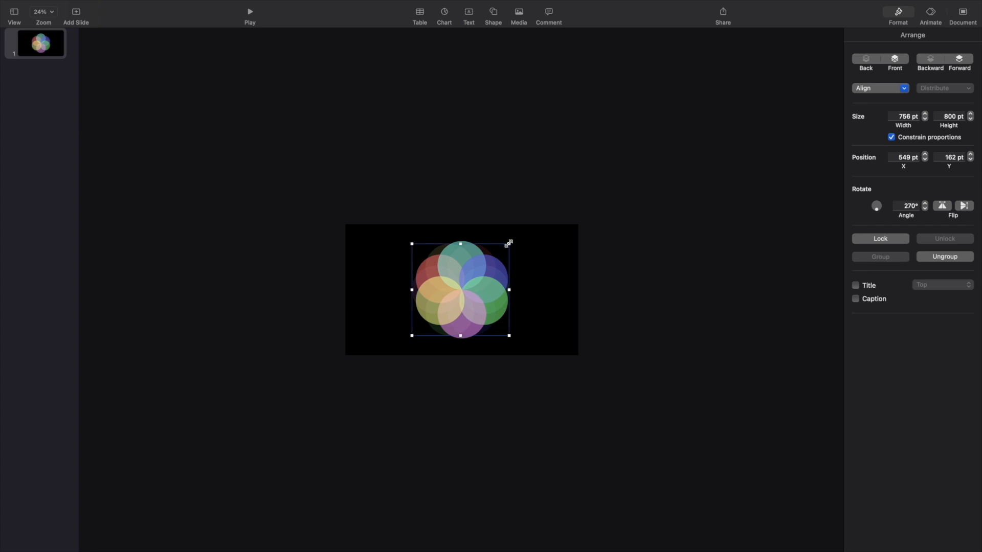
mouse_move(509, 244)
mouse_down()
mouse_move(713, 134)
mouse_move(777, 119)
mouse_up()
click(771, 131)
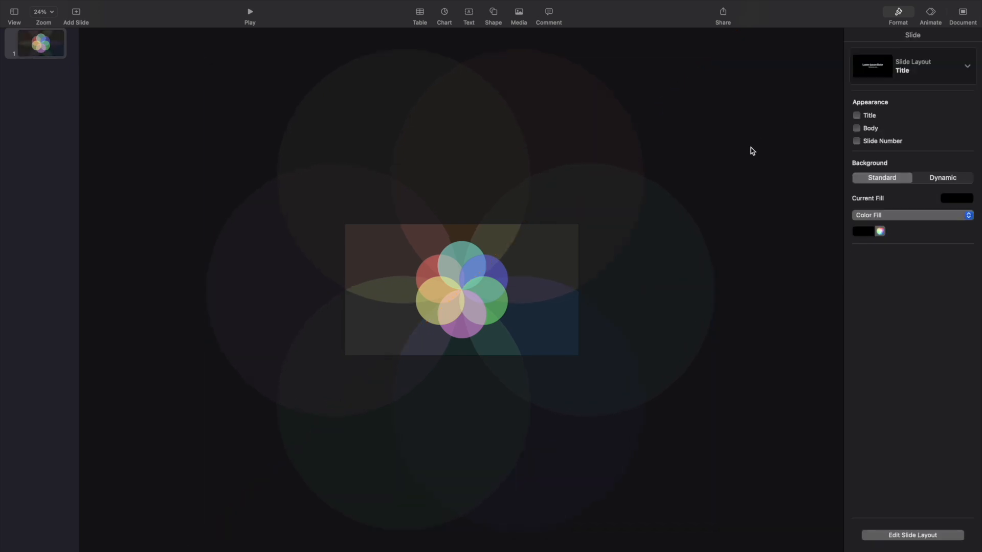
scroll(527, 283, up, 5)
scroll(526, 286, up, 5)
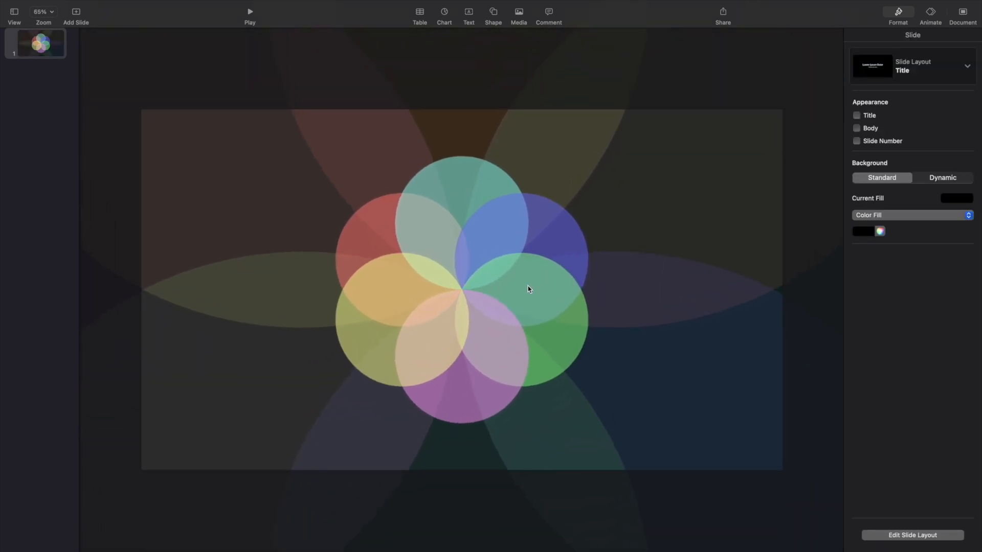
Add the title text "Mindful Mastery" in Montserrat Bold at 125 pt and position it over the flower
click(474, 21)
double_click(463, 289)
text(Mindful Mastery)
key(super+a)
click(923, 34)
click(893, 147)
click(874, 351)
text(125)
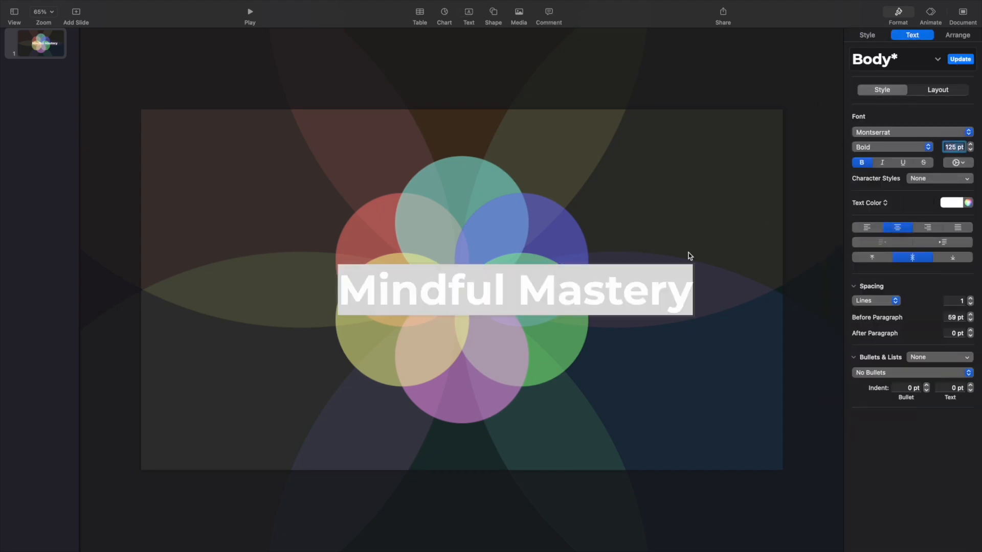
drag(664, 287, 612, 287)
Duplicate the title as a subtitle reading "The Harmony Within" at 50 pt, placed just below the title
right_click(612, 287)
click(632, 385)
double_click(512, 335)
text(The Harmony Within)
key(super+a)
text(50)
drag(521, 338, 521, 316)
click(825, 290)
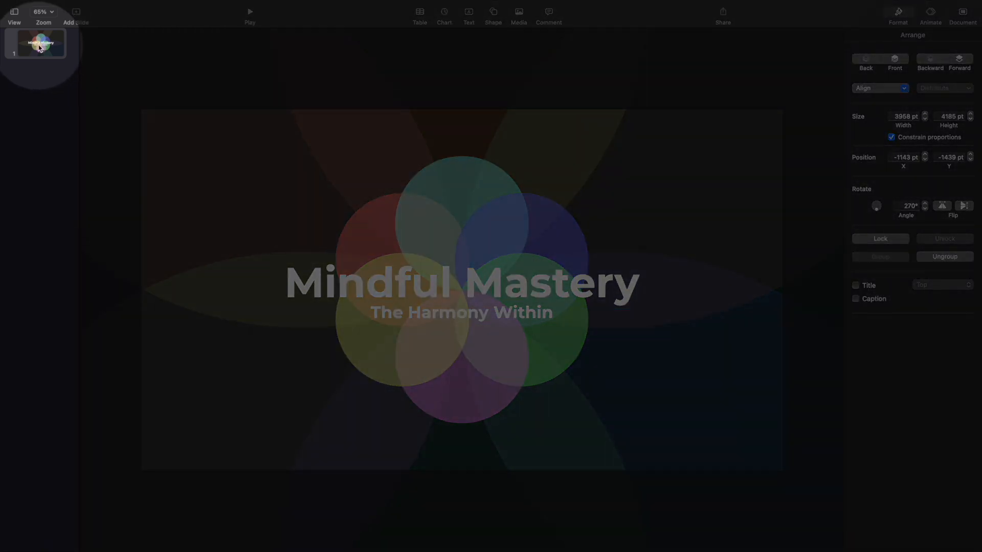
Add a Magic Move transition to the title slide and set its duration to 1 s
click(40, 48)
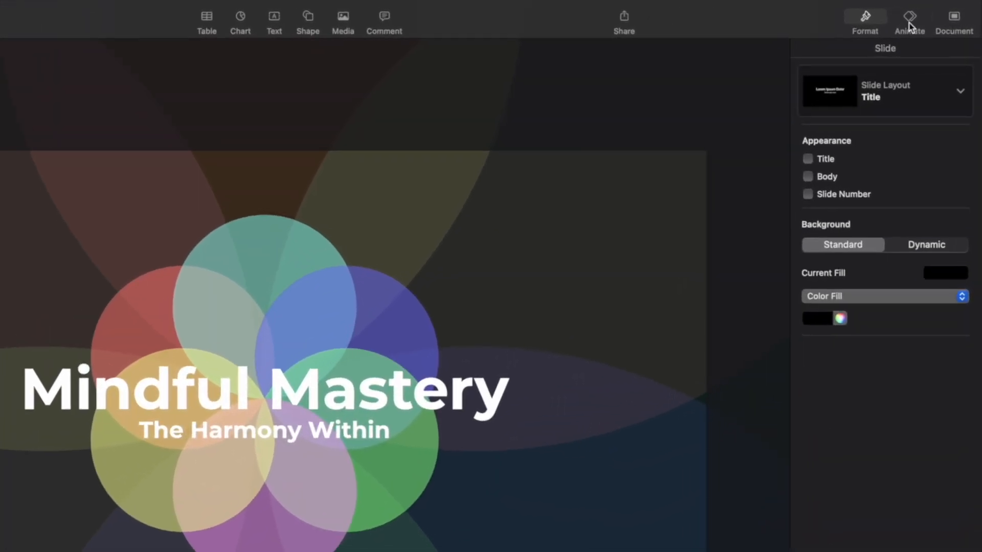
click(931, 14)
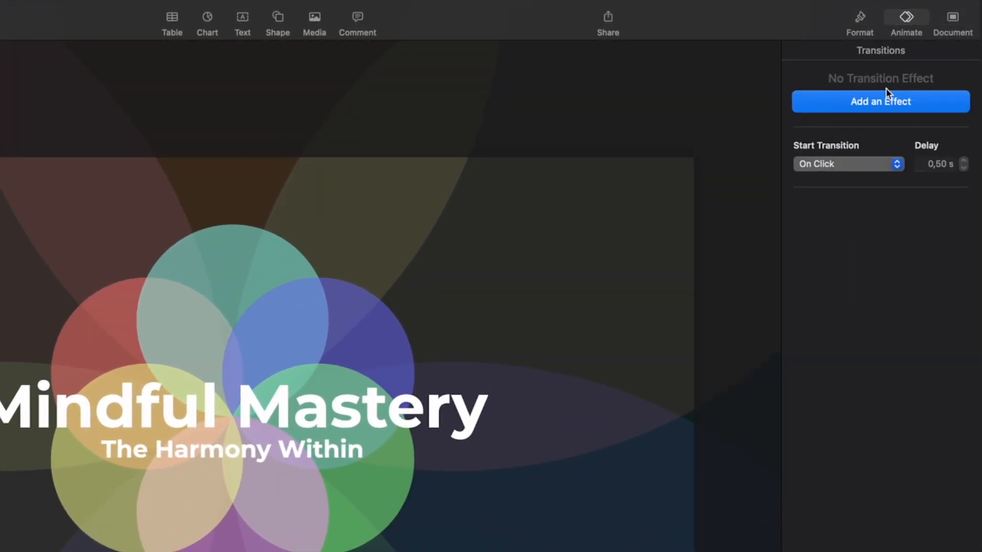
click(884, 102)
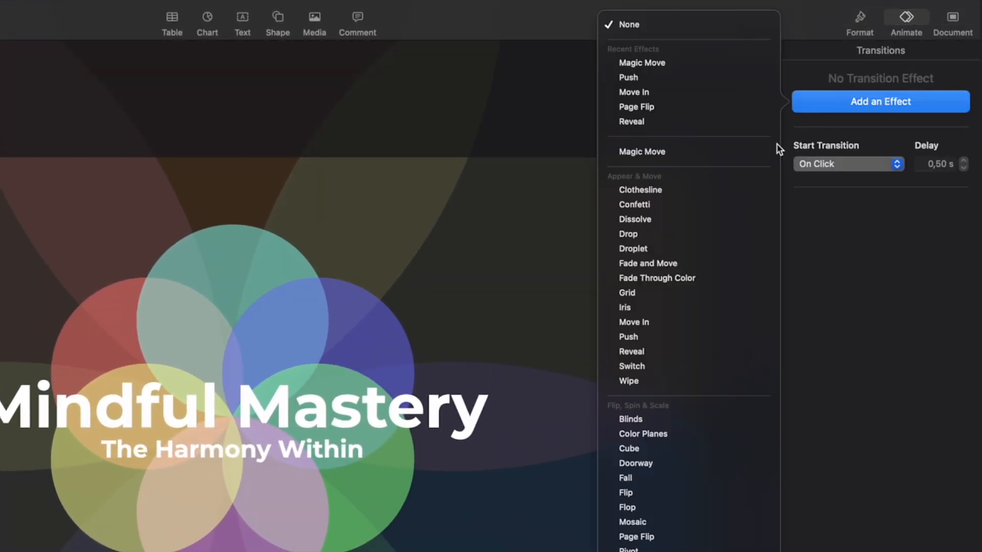
click(708, 152)
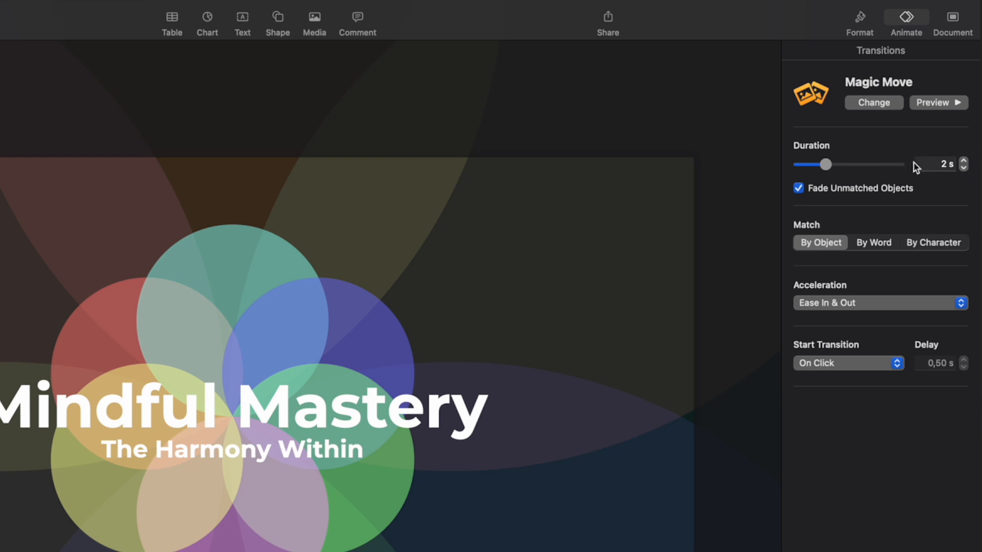
click(921, 164)
text(1)
key(Return)
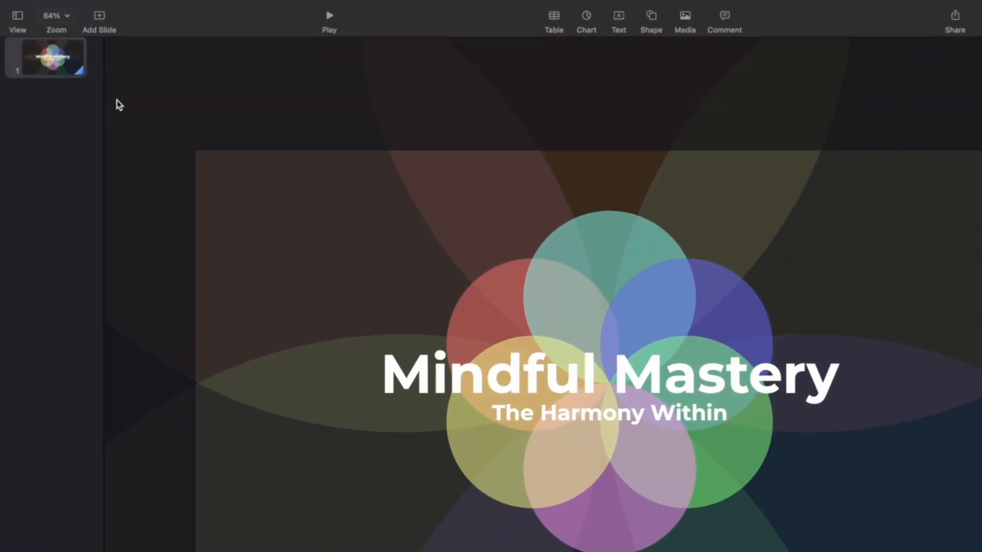
Duplicate the title slide and delete the title and subtitle text from the copy
click(53, 60)
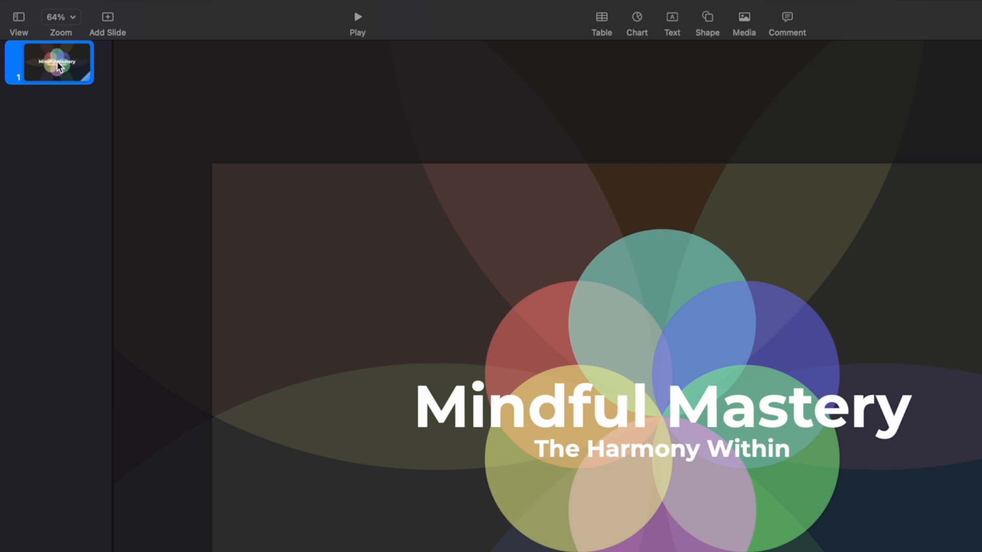
right_click(59, 67)
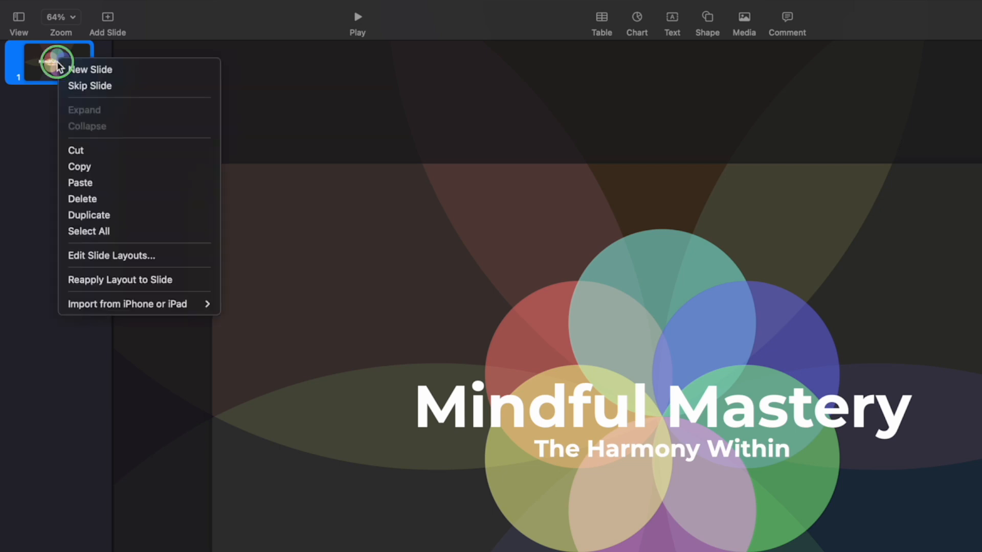
click(134, 216)
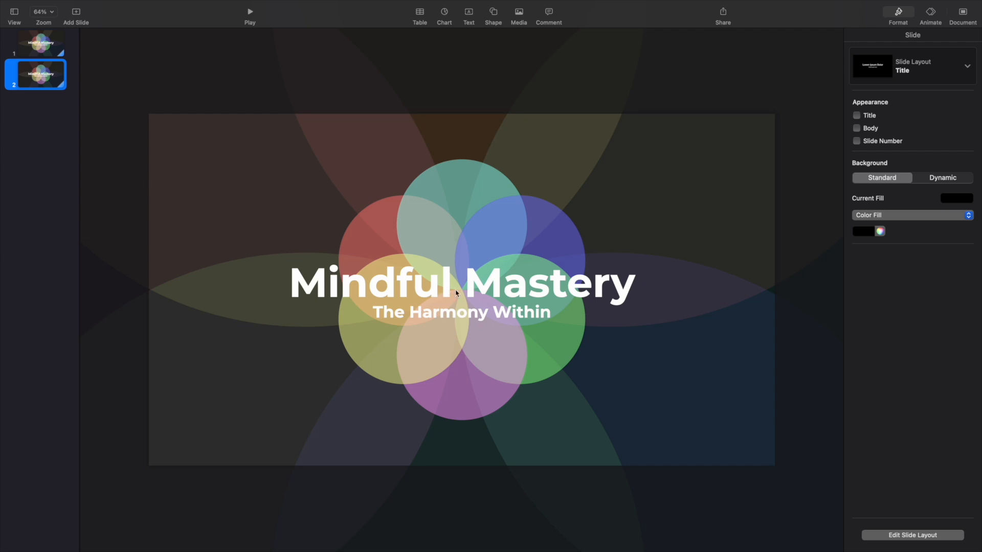
click(450, 292)
shift+click(455, 319)
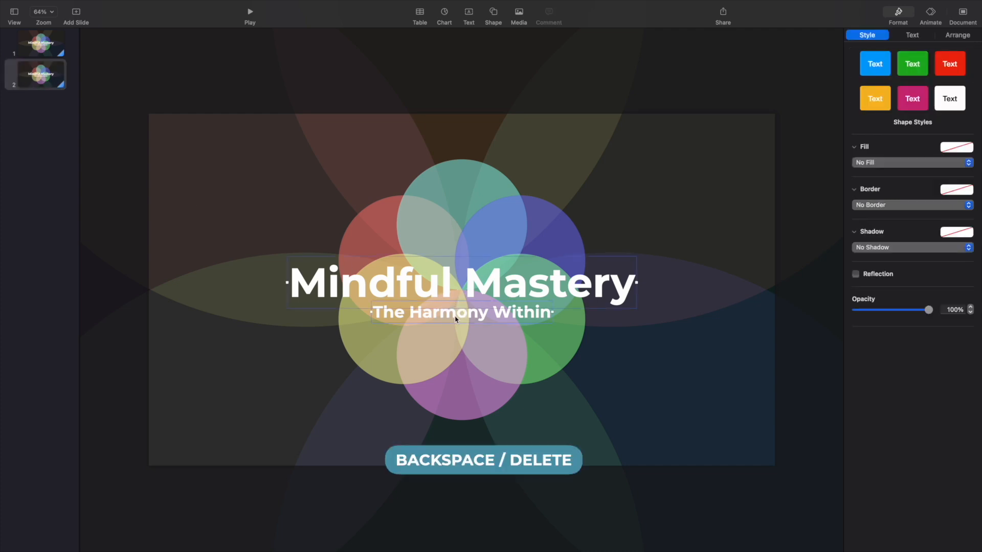
key(BackSpace)
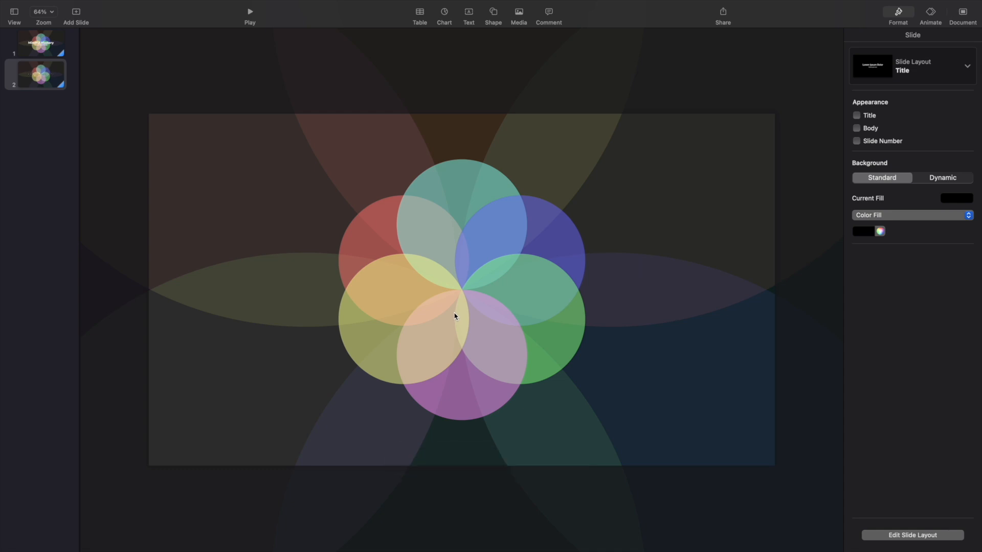
Set the opacity of all six bright flower circles on slide 2 to 100%
click(376, 225)
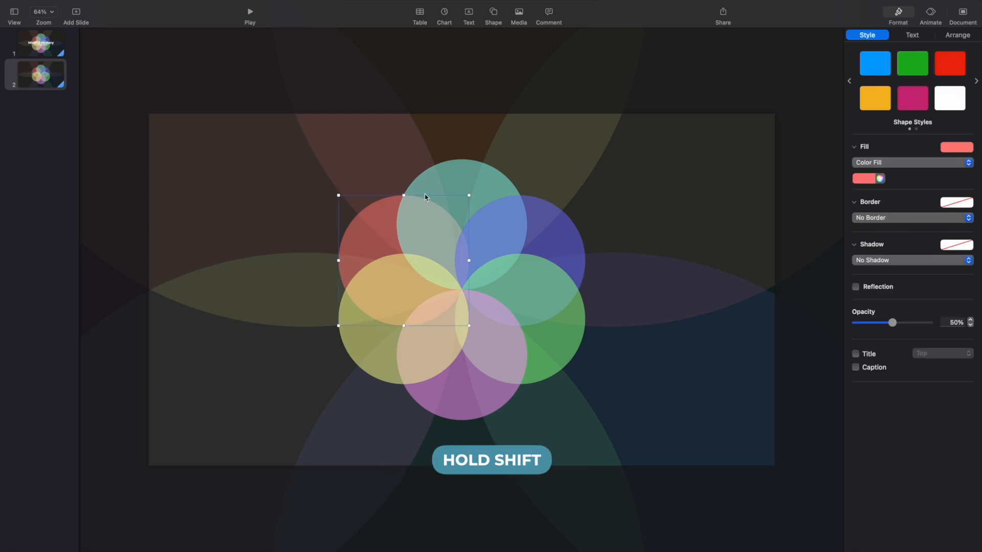
shift+click(457, 180)
shift+click(548, 229)
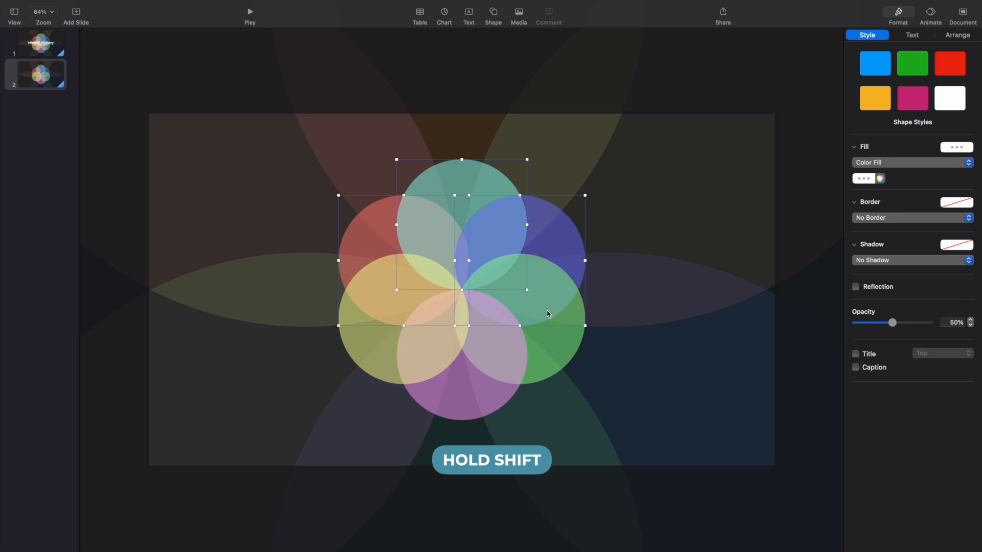
shift+click(451, 397)
shift+click(383, 353)
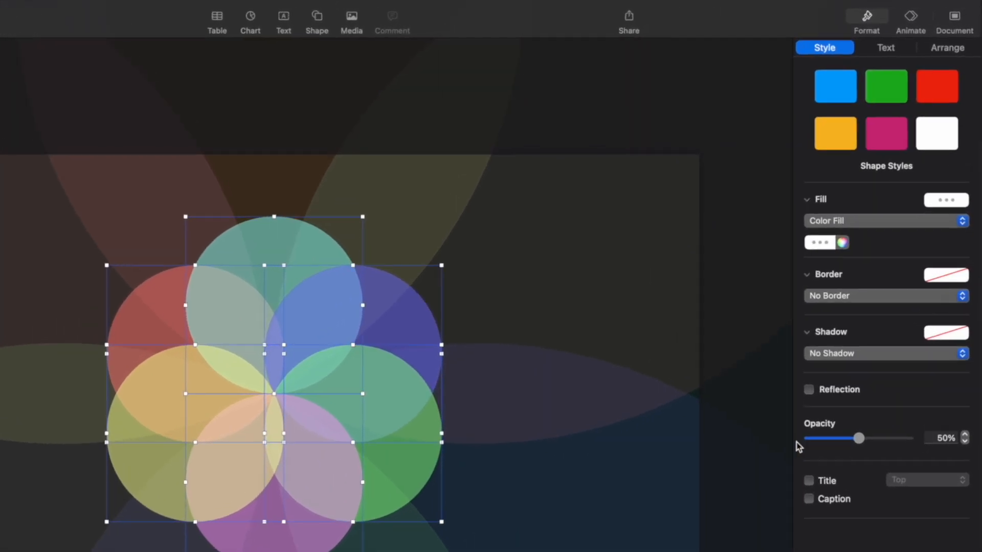
drag(859, 436, 930, 443)
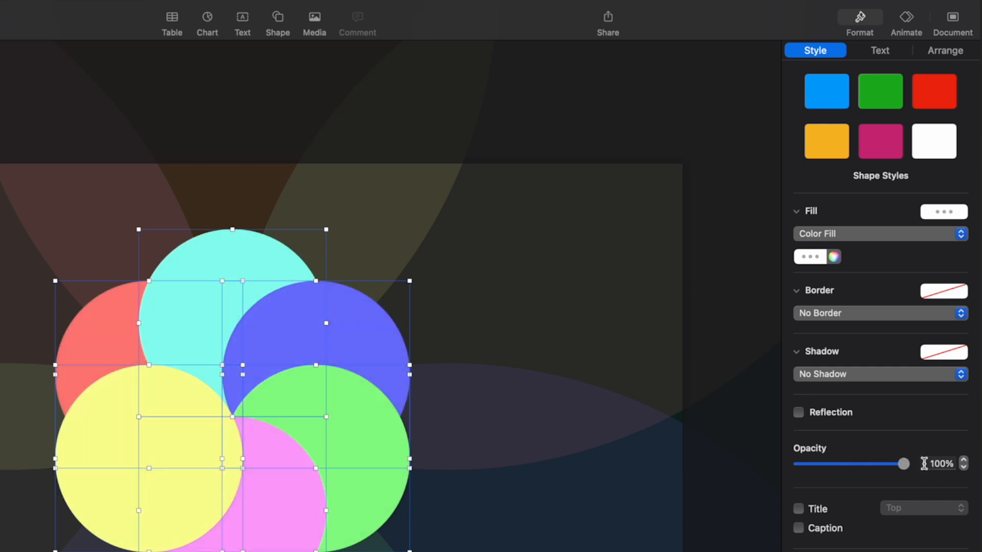
Resize the six selected circles to 25 × 25 pt with proportions constrained
click(945, 58)
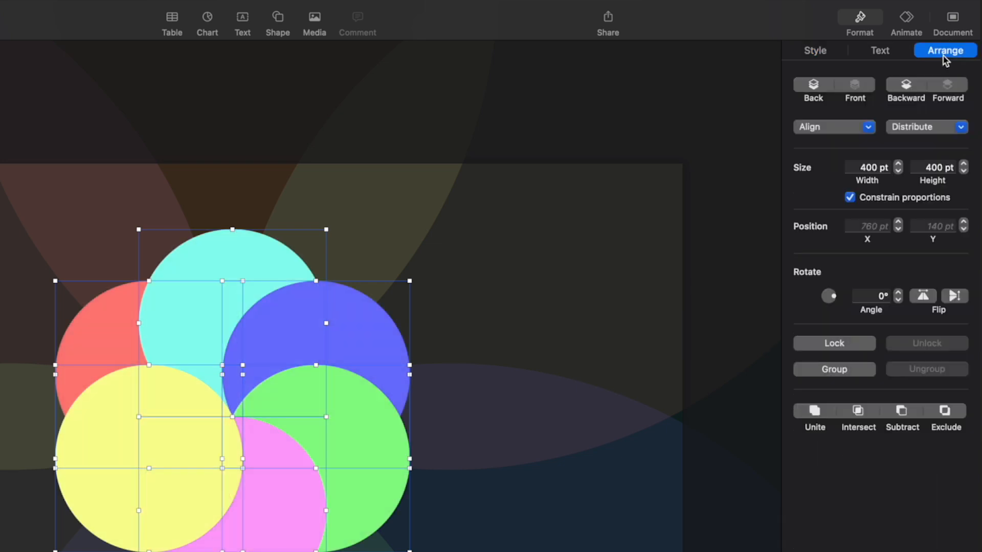
click(851, 167)
text(2)
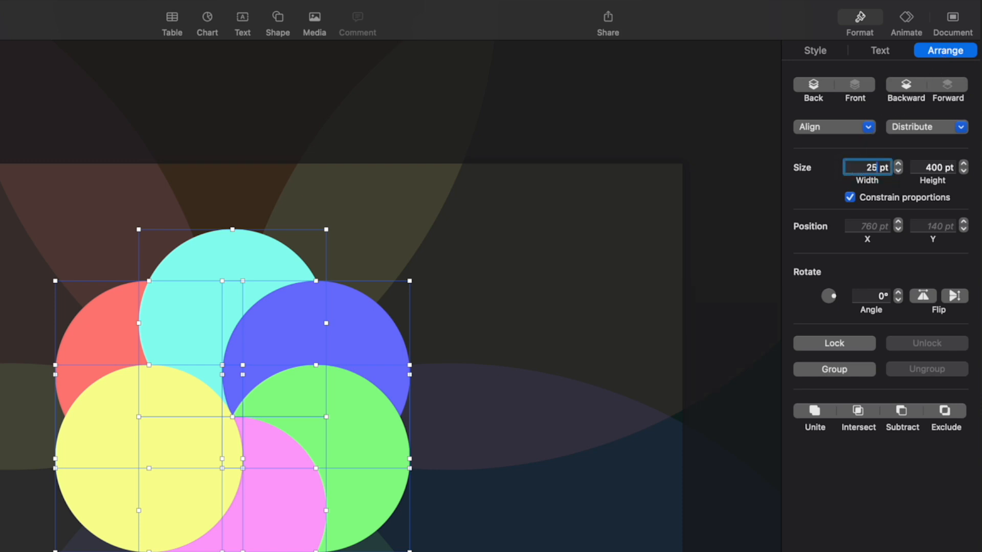
text(5)
key(Return)
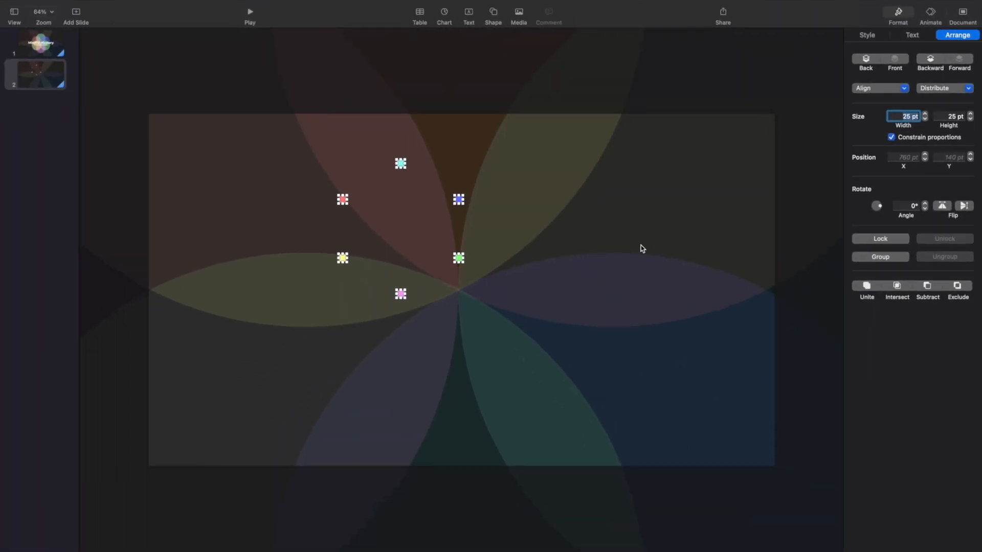
click(444, 349)
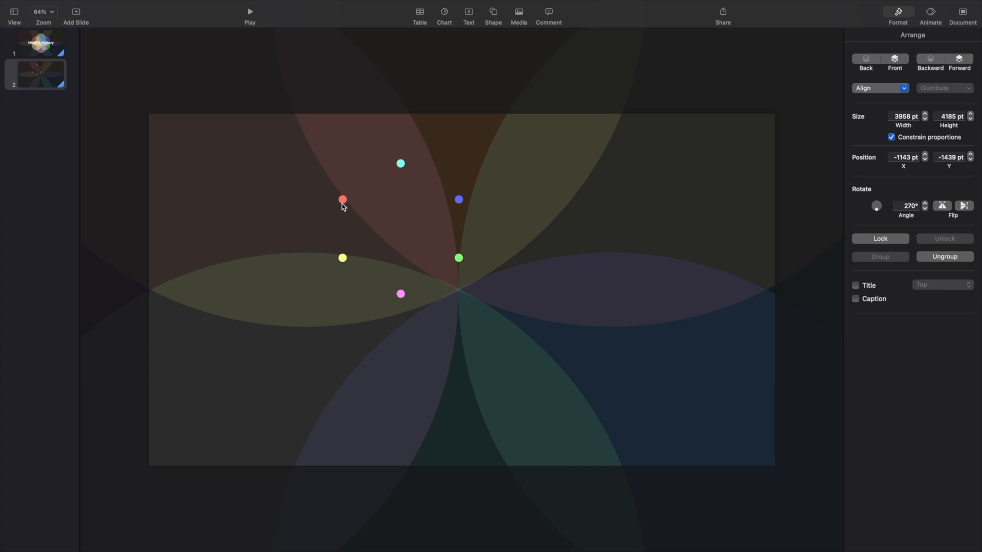
Stack the dots in one column at X 582 pt, ordered red, cyan, blue, green, pink and yellow from top to bottom
drag(342, 204, 343, 158)
drag(402, 168, 343, 180)
drag(457, 202, 341, 199)
drag(459, 259, 342, 219)
click(401, 295)
drag(402, 297, 344, 240)
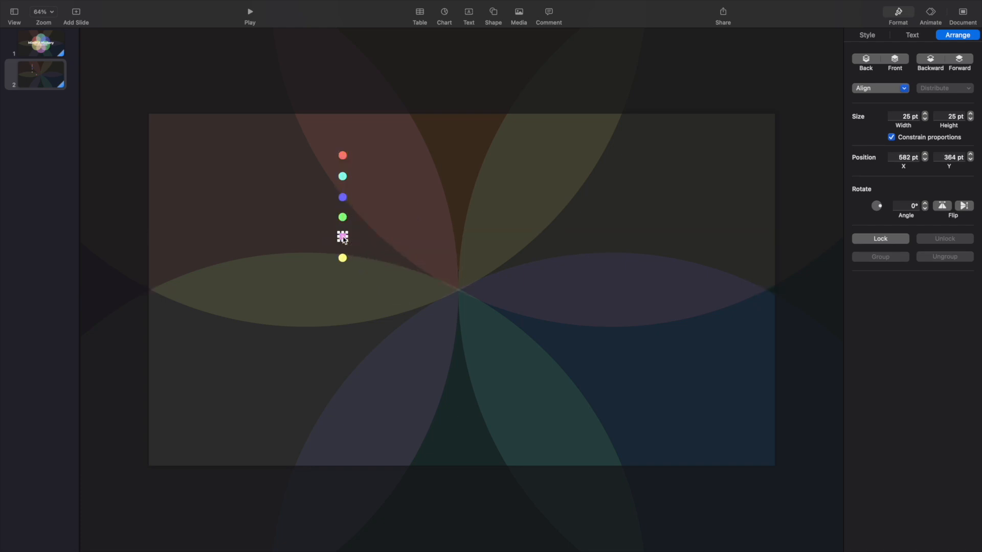
Move all six dots together to the centre of the background flower, at X 937 pt
click(342, 156)
shift+click(343, 176)
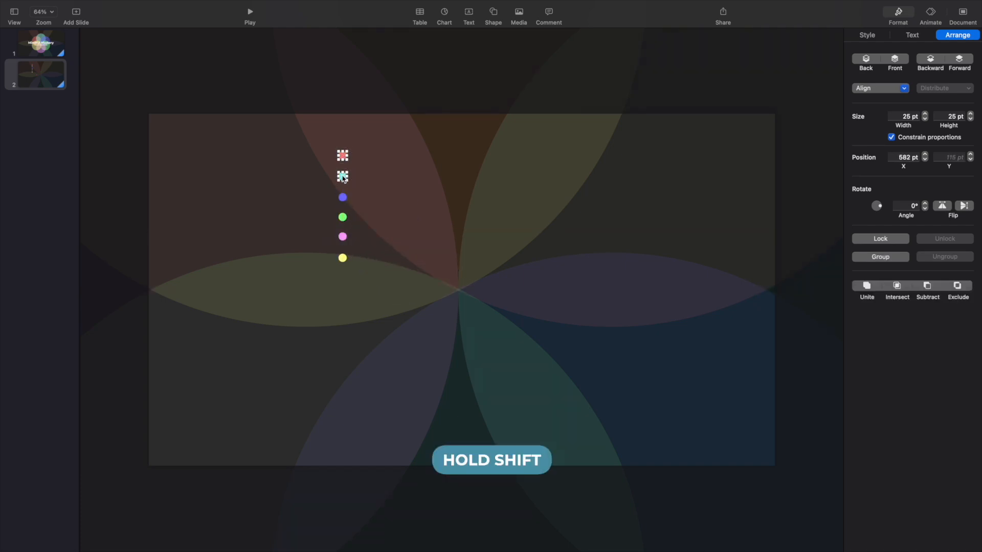
shift+click(343, 198)
shift+click(343, 217)
shift+click(342, 236)
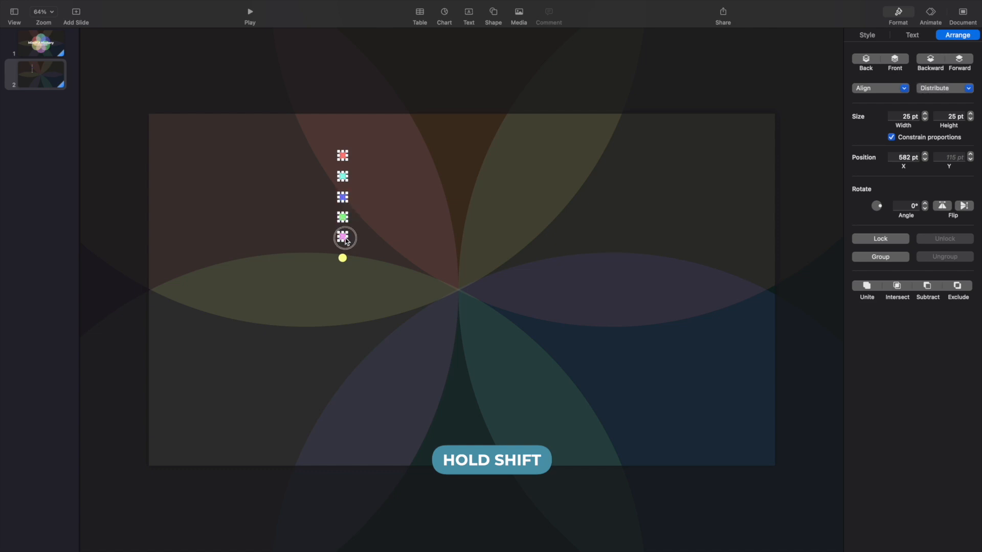
shift+click(342, 258)
drag(343, 258, 461, 348)
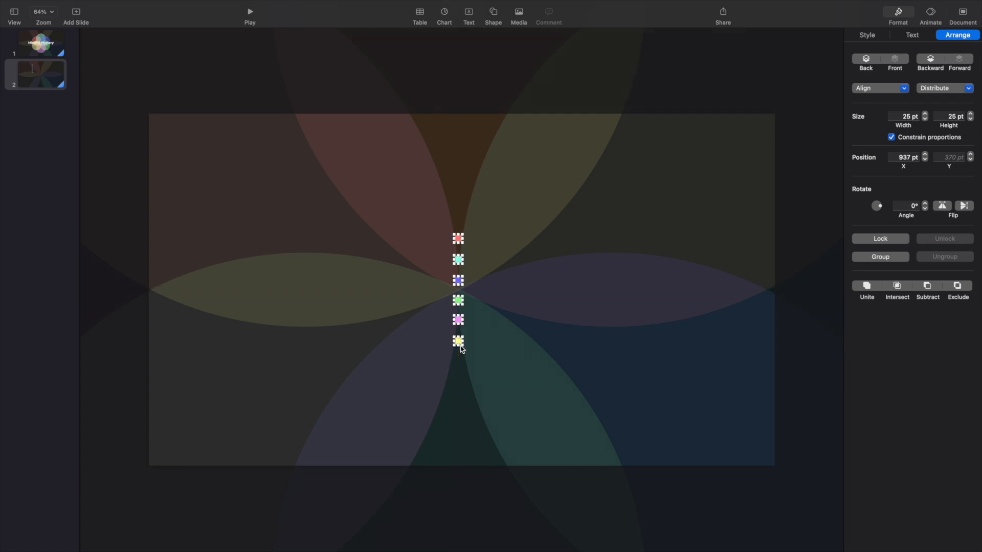
click(474, 318)
Move the red dot up and the yellow dot down as the column's ends, and centre the pair vertically on the slide
drag(459, 239, 459, 178)
drag(460, 345, 458, 413)
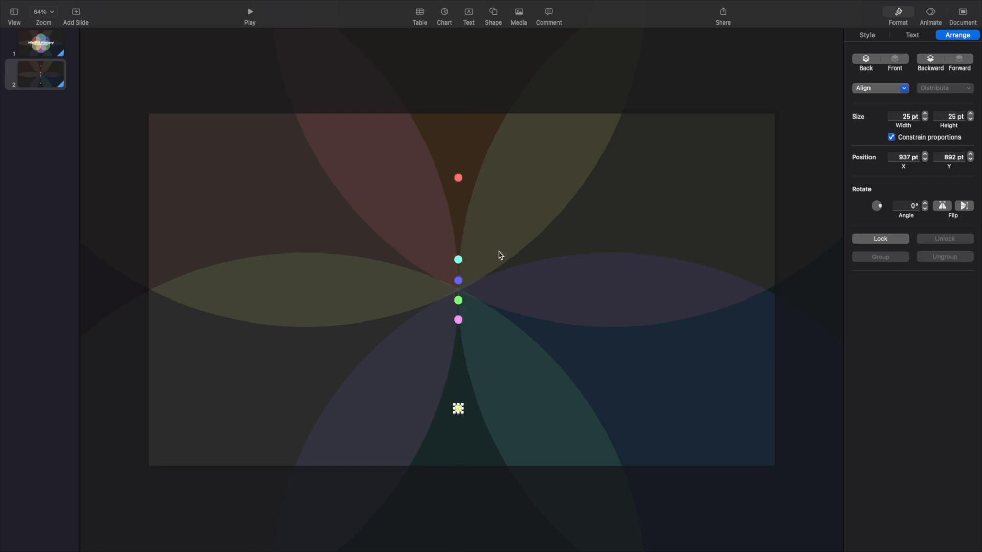
shift+click(459, 179)
drag(459, 181, 459, 177)
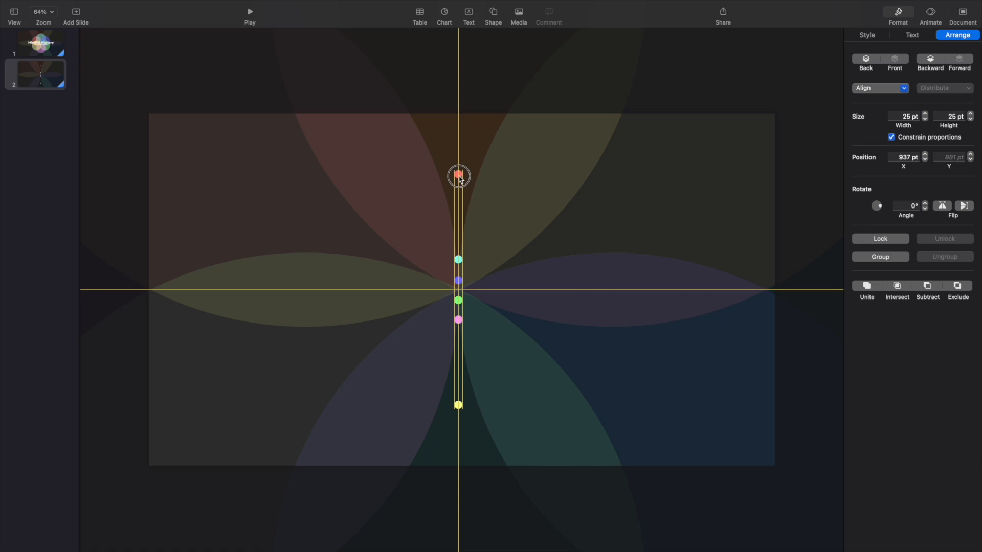
drag(459, 179, 460, 179)
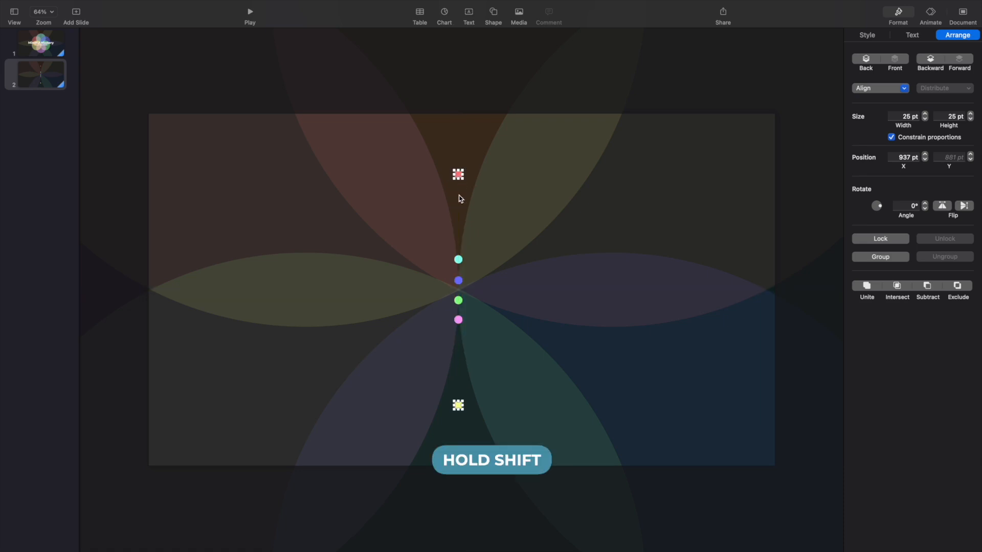
Distribute the six dots vertically so they are evenly spaced between the red and yellow ones
shift+click(459, 260)
shift+click(459, 301)
shift+click(459, 320)
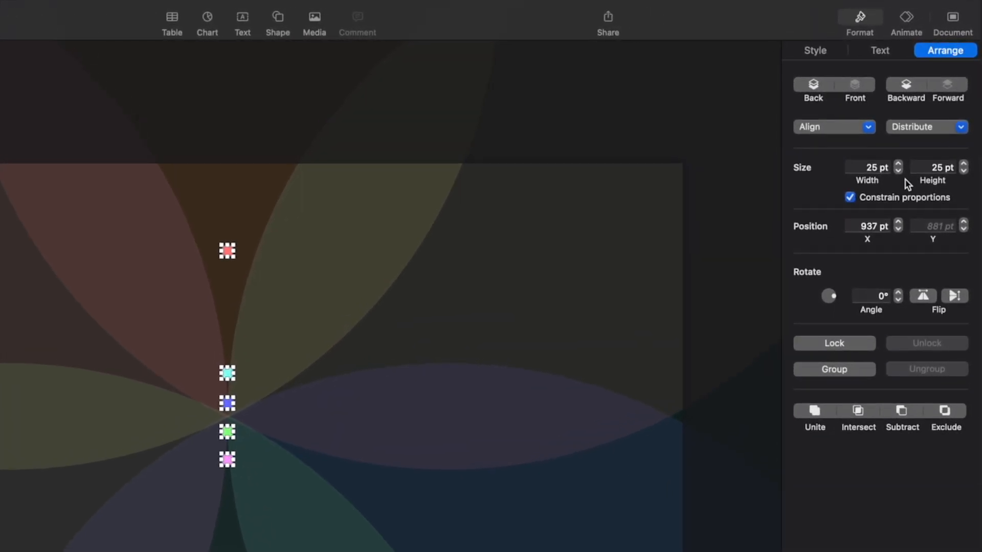
click(961, 127)
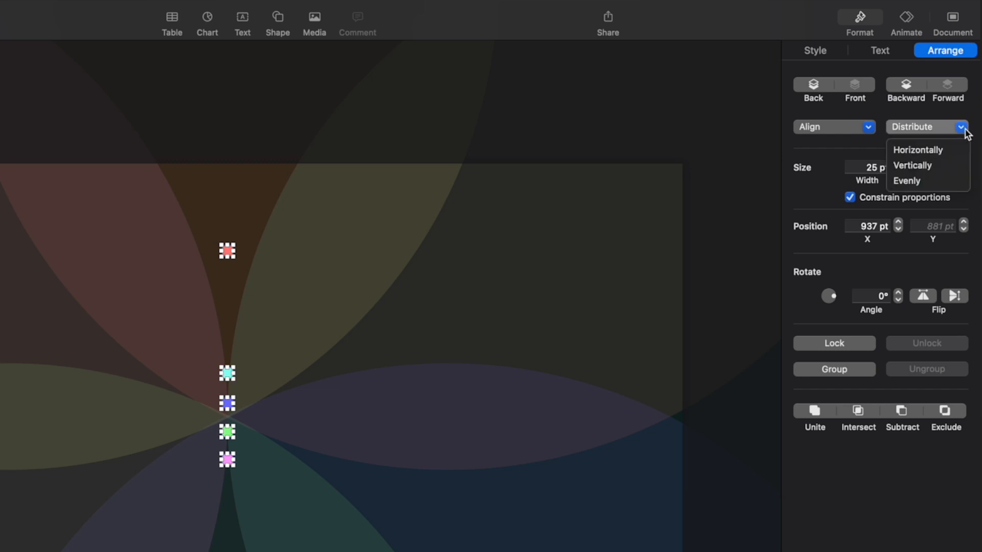
click(964, 166)
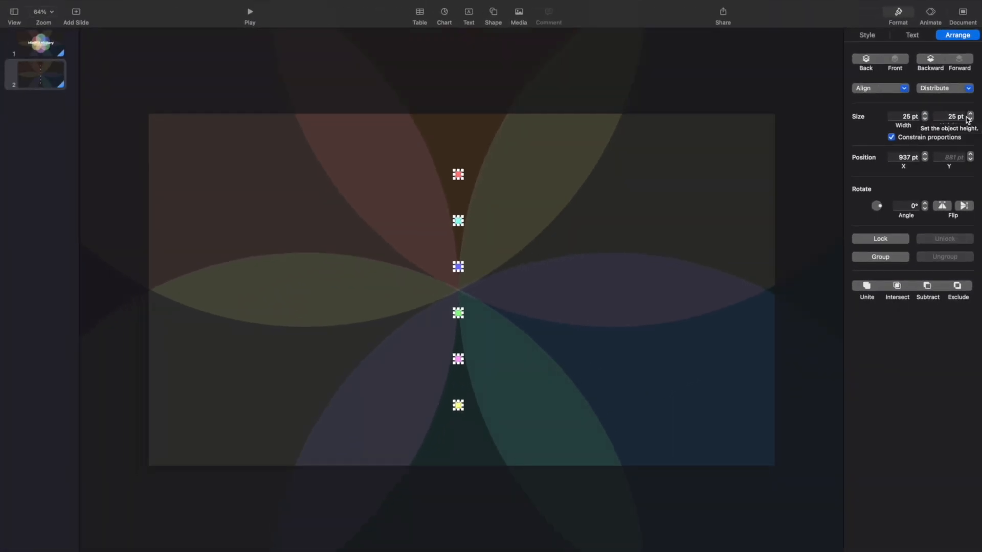
click(823, 281)
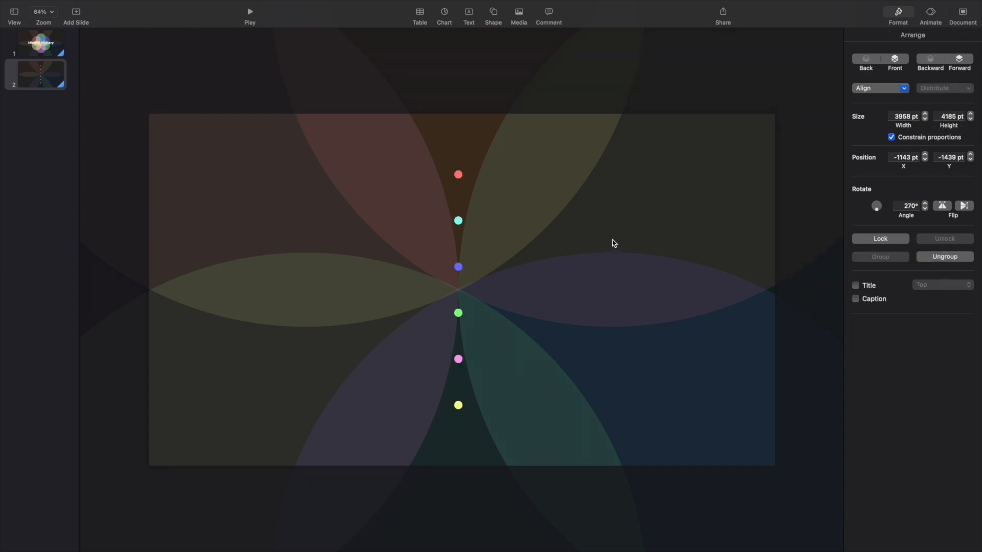
Shrink the faded background group from its centre to about 749 × 792 pt so it sits around the column of dots
scroll(609, 238, down, 10)
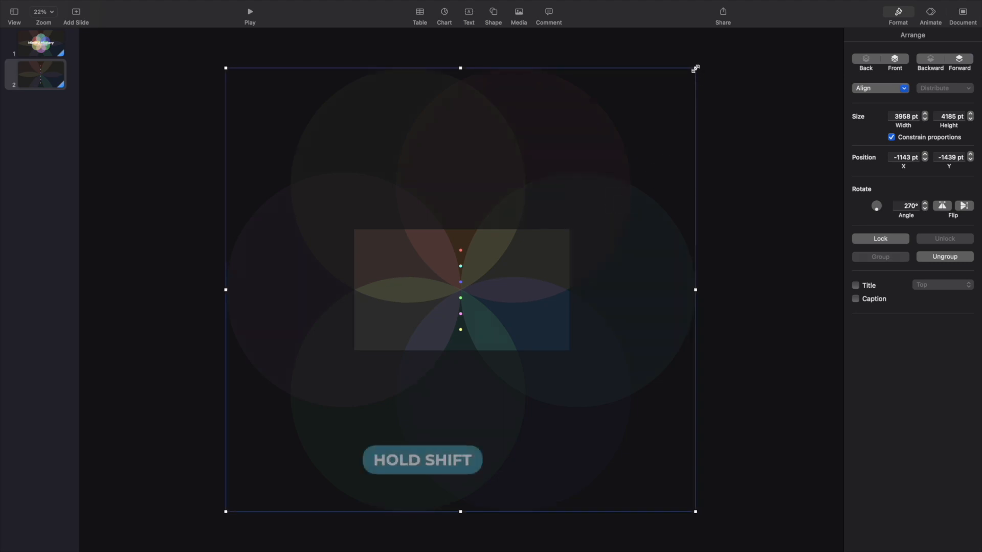
drag(695, 68, 503, 250)
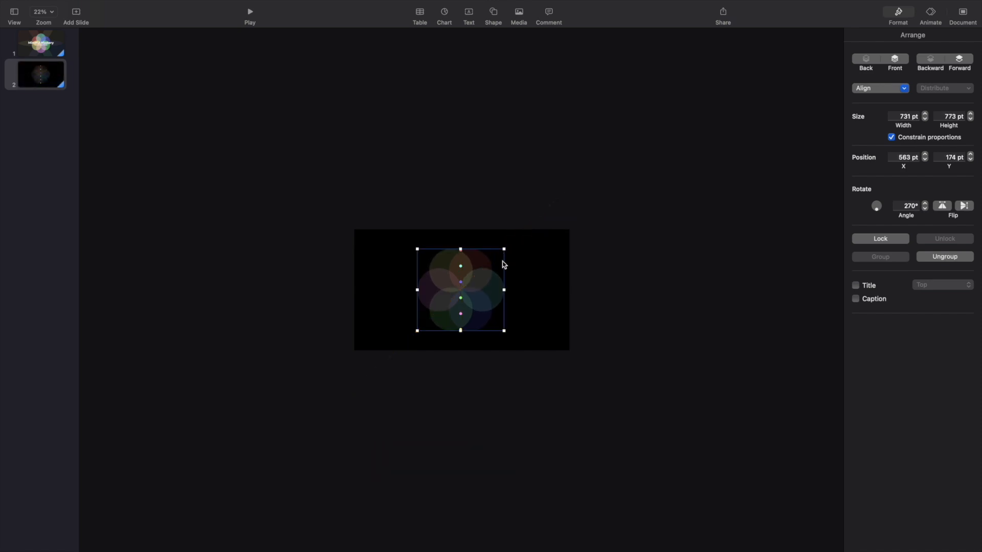
scroll(504, 264, up, 10)
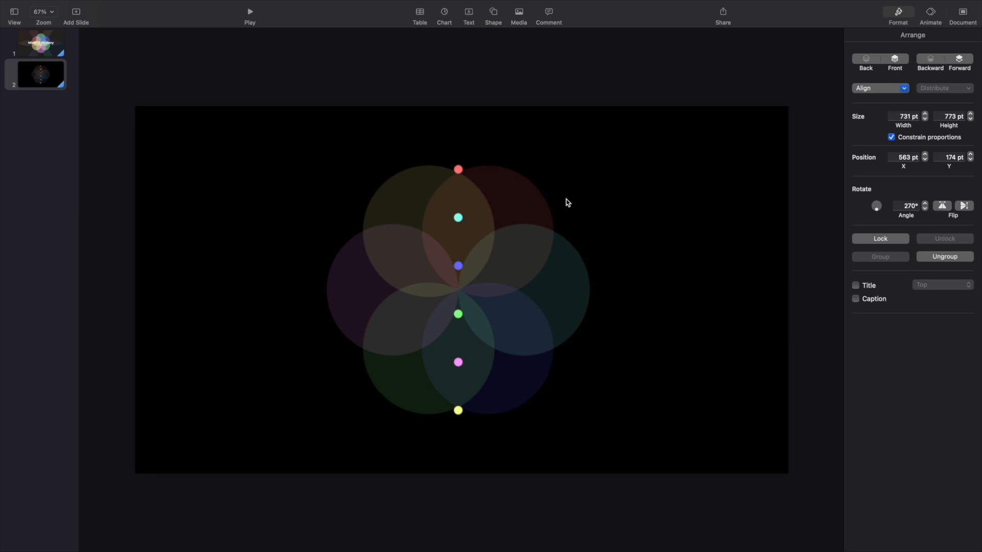
drag(590, 166, 594, 166)
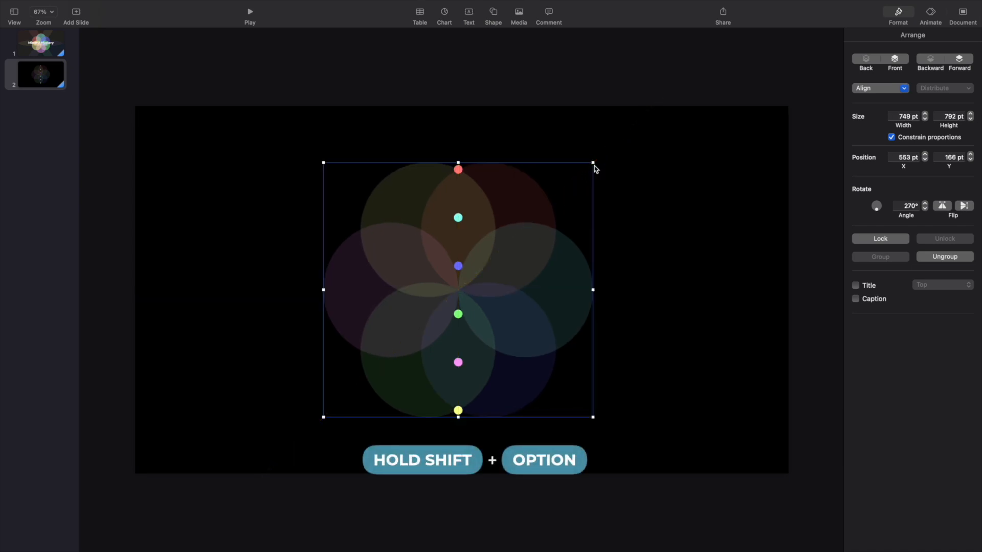
click(618, 149)
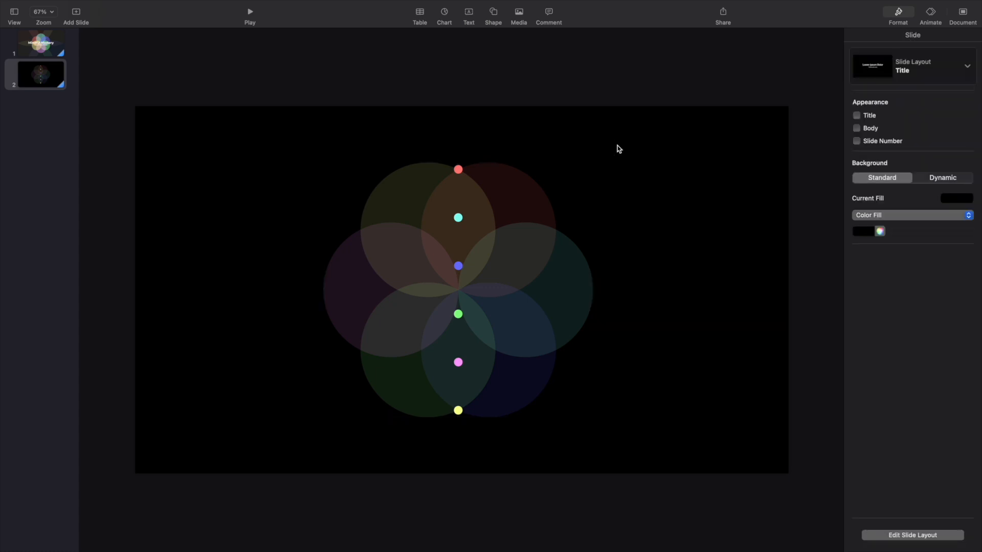
Add the heading "6 benefits of practicing meditation regularly" in Montserrat Bold 60 pt, wrapped over four lines beside the column of dots
click(467, 12)
text(6 benefits of practicing meditation regularly)
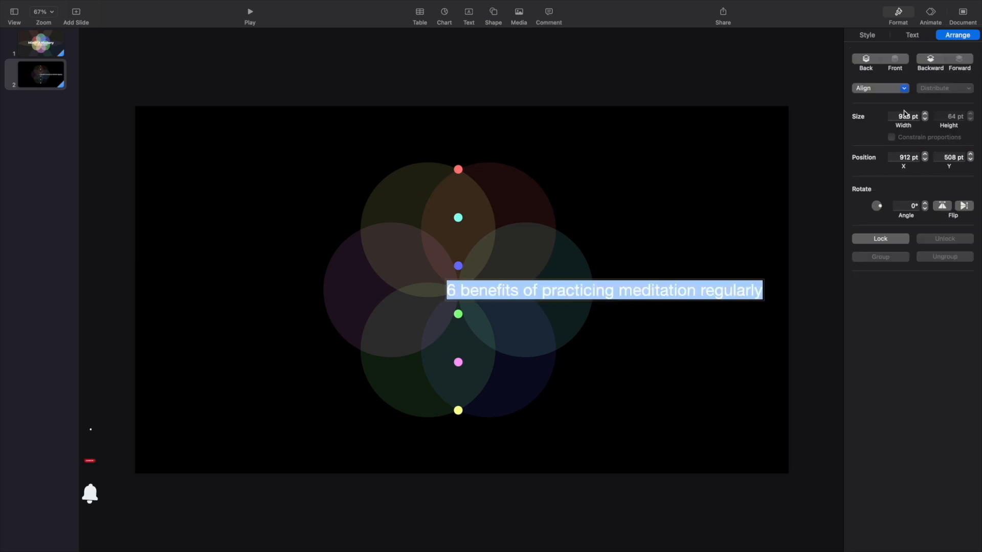
key(super+a)
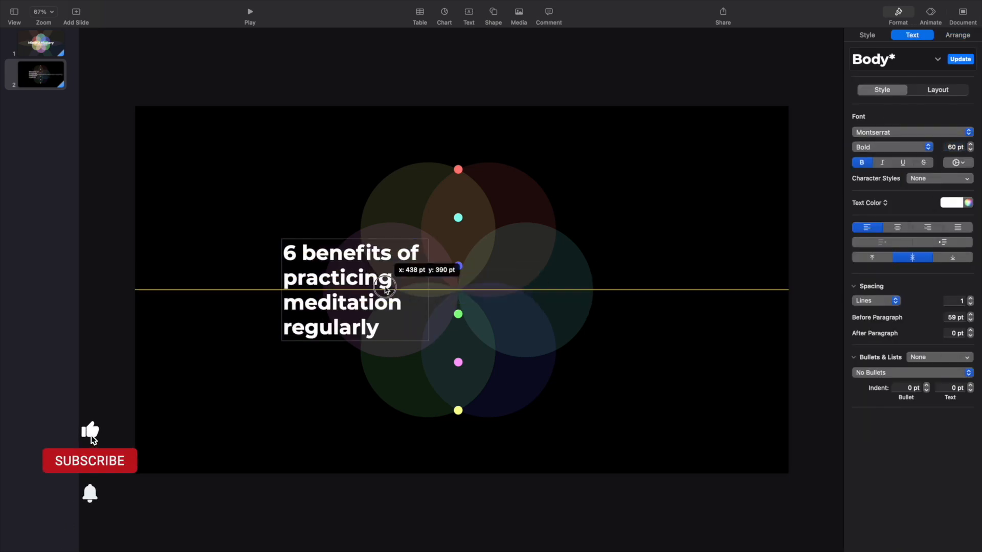
right_click(379, 284)
click(396, 377)
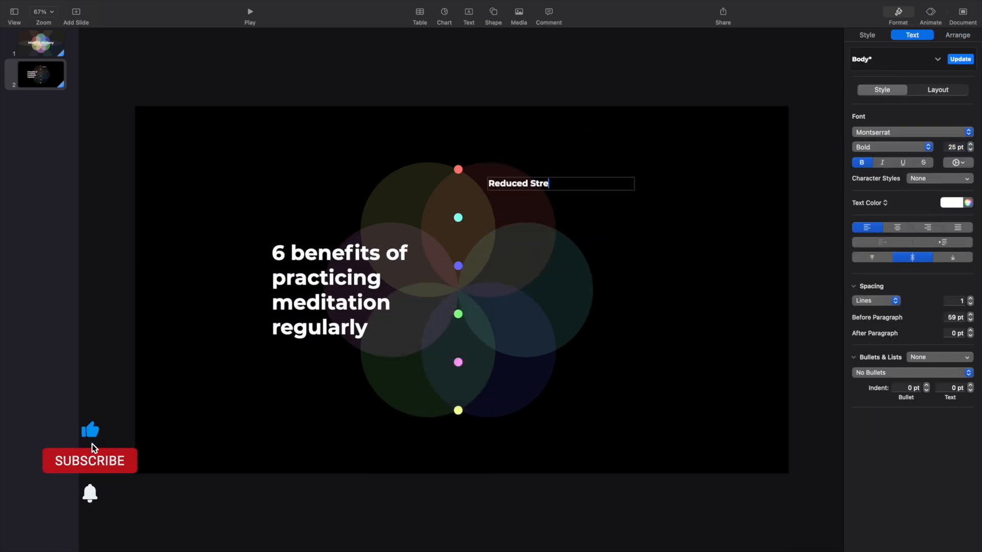
Add a "Reduced Stress" text with the description "Promotes relaxation and lowers stress hormones" and place it beside the red dot
key(Return)
text(Promotes relaxation and lowers stress hormones)
key(alt+shift+Up)
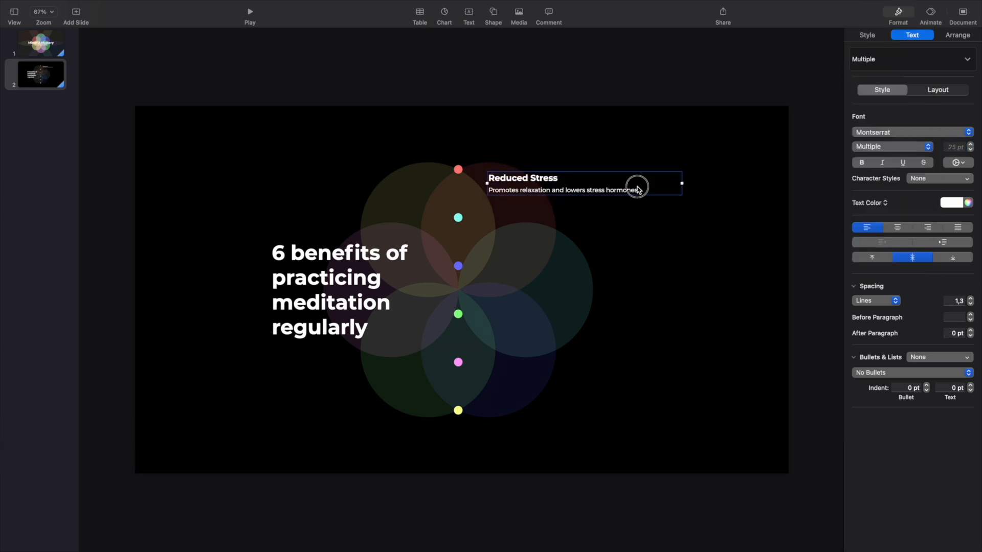
click(649, 180)
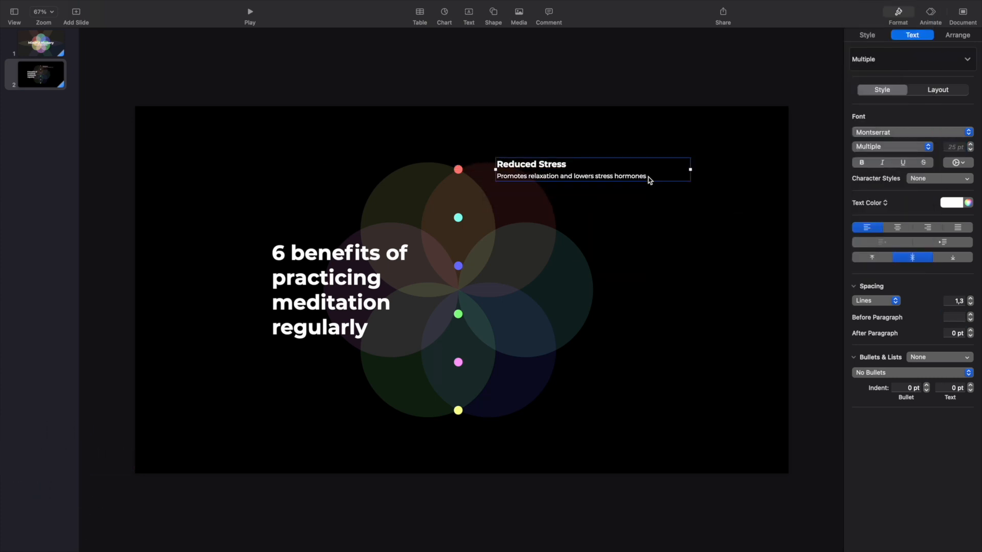
Duplicate the benefit text beside the cyan dot and change it to "Improved Focus" with "Enhances concentration and cognitive function"
alt+drag(559, 166, 559, 215)
triple_click(560, 214)
text(Improved Focus)
triple_click(604, 224)
text(Enhances concentration and cognitive function)
click(721, 225)
Duplicate the benefit text beside the blue dot and change it to "Emotional Well-being" with "Reduces anxiety and fosters a positive outlook"
alt+drag(561, 214, 561, 262)
triple_click(561, 261)
text(Emotional Well-being)
triple_click(578, 273)
text(Reduces anxiety and forsters a positive outlook)
click(609, 286)
Duplicate the benefit text beside the remaining dots and change the green dot's to "Better Sleep" with "Calms the mind for improved sleep quality"
triple_click(525, 309)
alt+drag(561, 261, 561, 414)
text(Better Sleep)
triple_click(512, 320)
text(Calms the mind for improved sleep quality)
click(609, 335)
Change the benefit text beside the pink dot to "Increased Self-awareness" with "Heightens mindfulness and personal understanding"
triple_click(524, 357)
text(Increased Self-awareness)
triple_click(561, 369)
text(Heightens mindfulness and personal understanding)
click(609, 383)
Change the benefit text beside the yellow dot to "Strengthened Immune System" with "Boosts immunity and overall health"
triple_click(543, 405)
text(St)
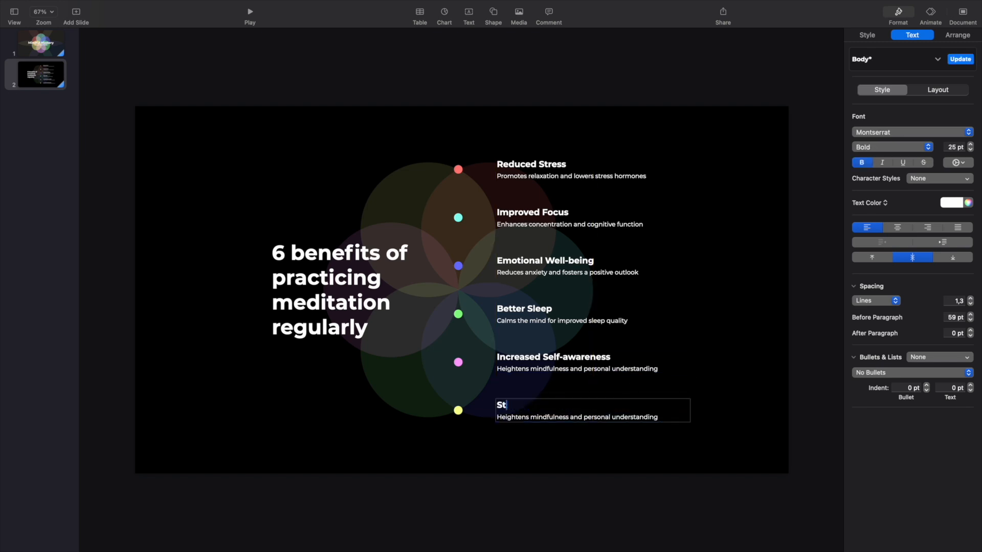
text(rengthened Immune System)
triple_click(563, 417)
text(Boosts immunity and overall health)
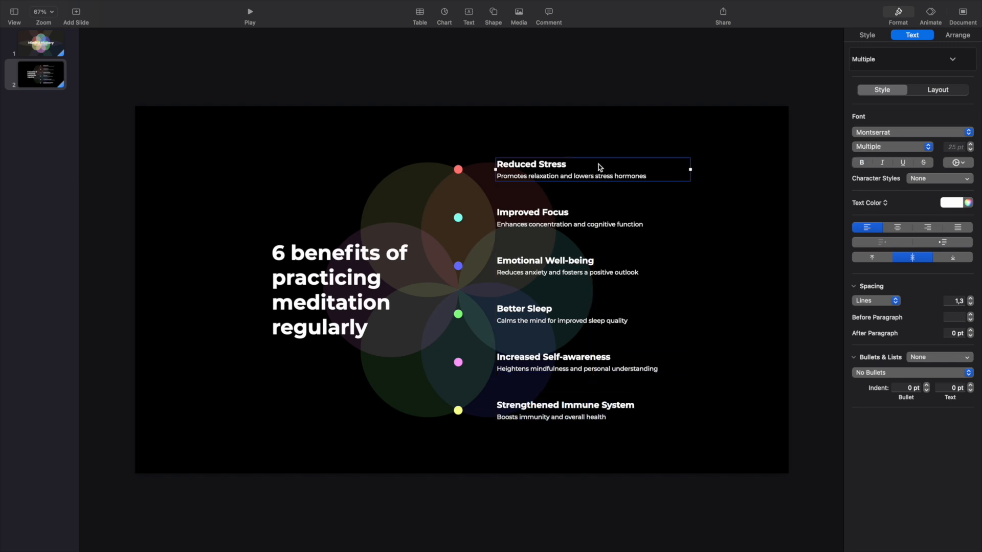
Shift all six benefit texts horizontally closer to the dots, and nudge the heading closer to the dots from the other side
click(601, 170)
shift+click(595, 220)
shift+click(594, 268)
shift+click(591, 316)
shift+click(589, 412)
shift+drag(592, 372, 577, 372)
drag(391, 253, 404, 253)
click(360, 173)
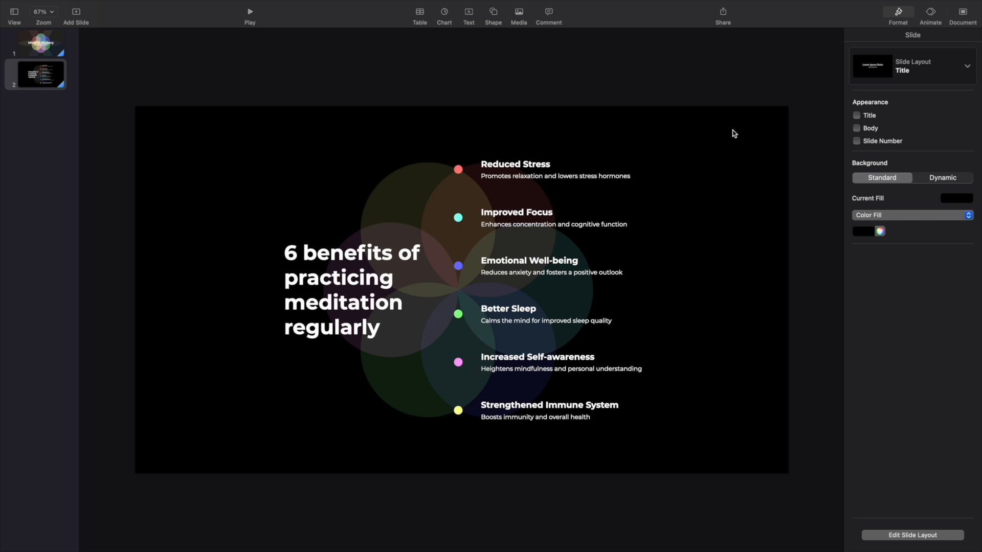
Apply a Fade and Move build-in effect to all six benefit texts together
click(603, 173)
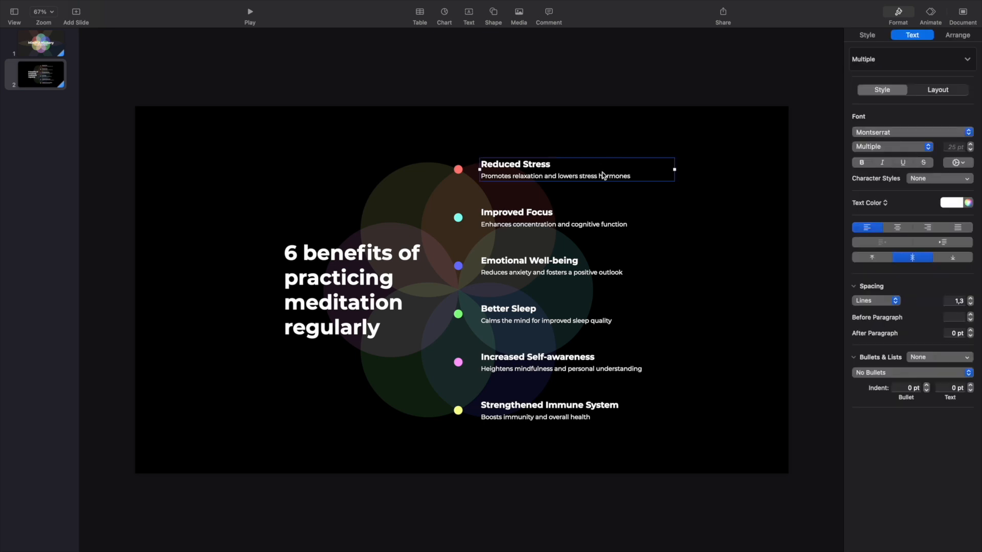
shift+click(600, 219)
shift+click(597, 266)
shift+click(598, 310)
shift+click(597, 357)
shift+click(599, 407)
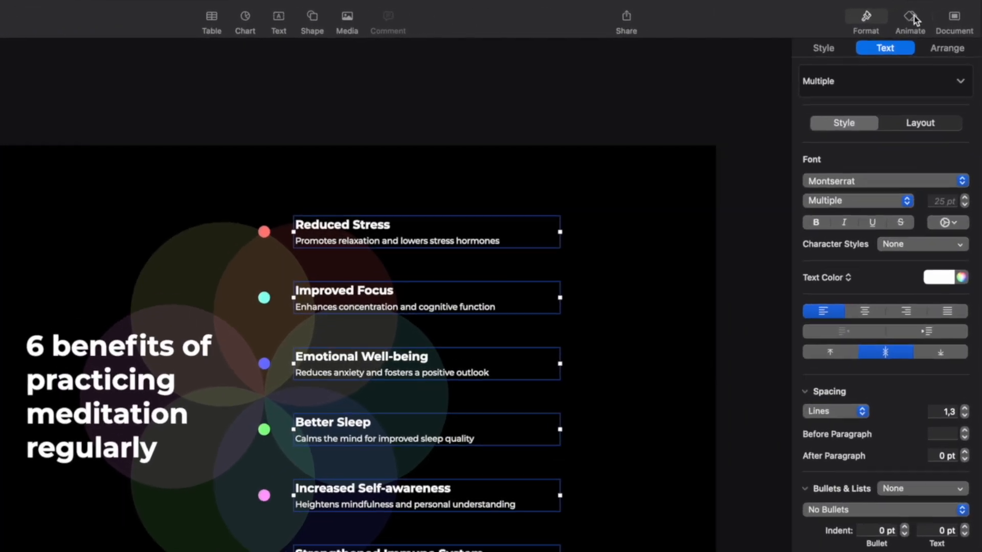
click(931, 12)
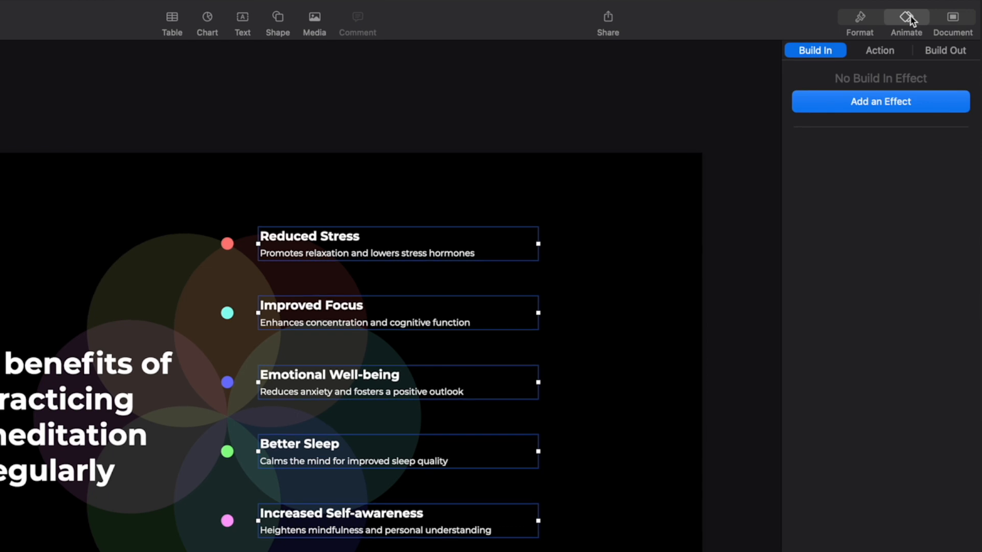
click(863, 108)
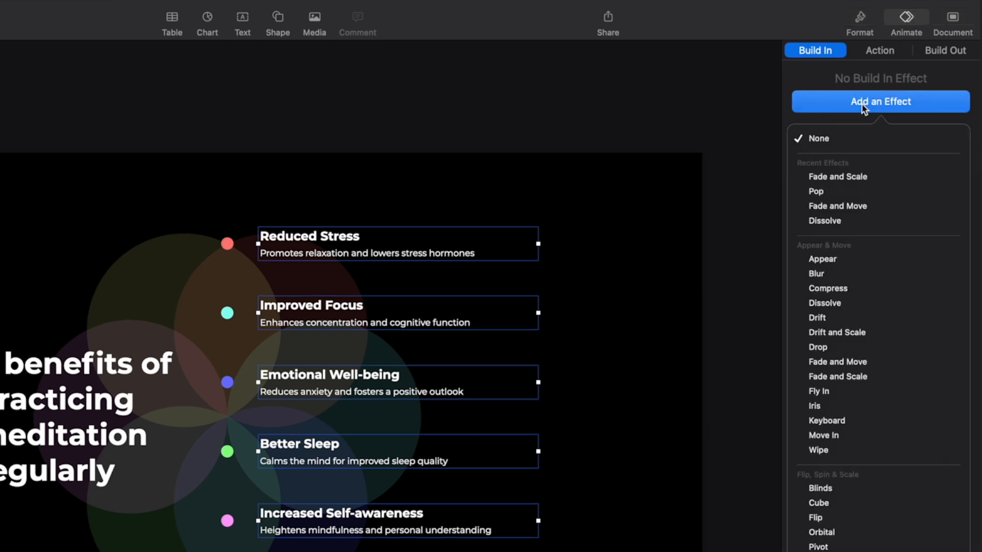
click(890, 208)
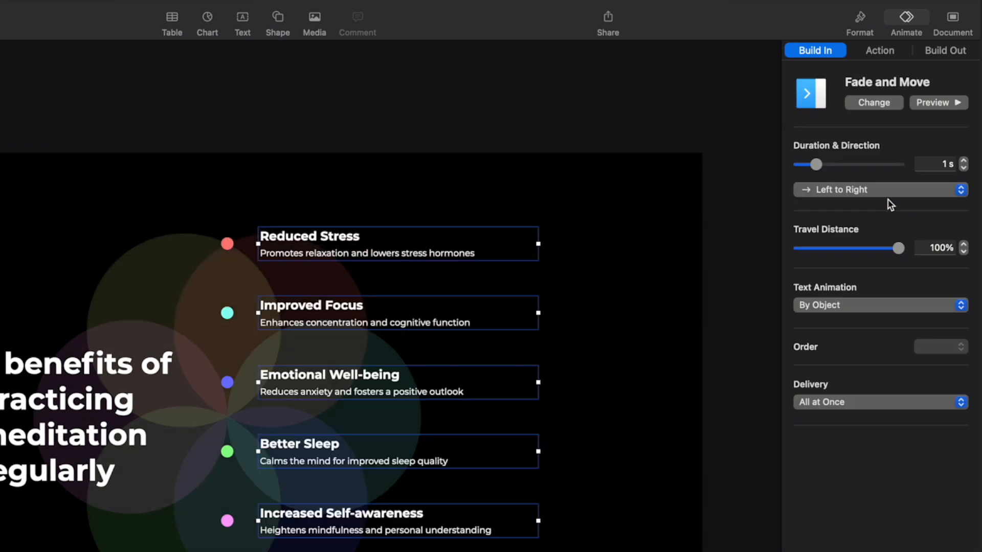
Set the effect's direction to Right to Left and its travel distance to 15%, and preview the animation
click(889, 194)
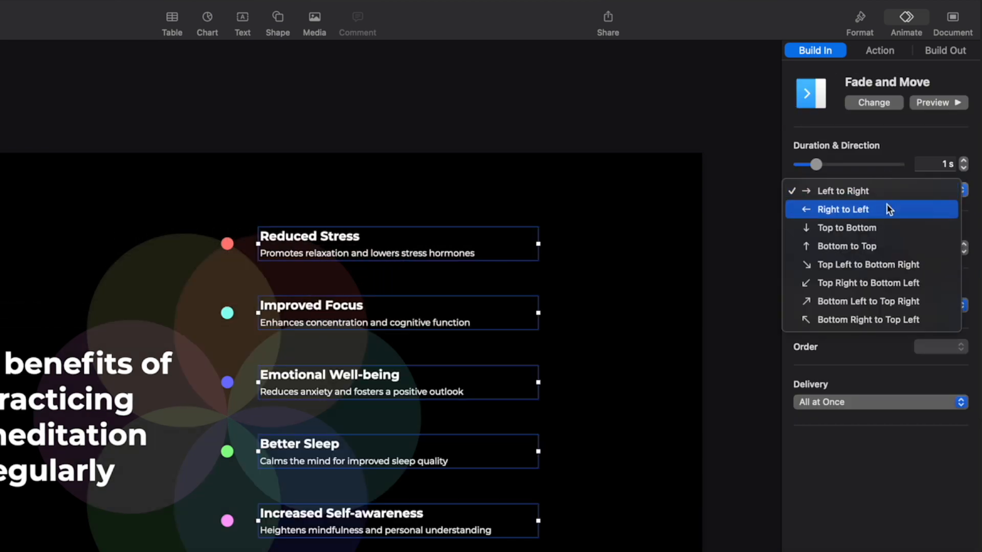
click(889, 210)
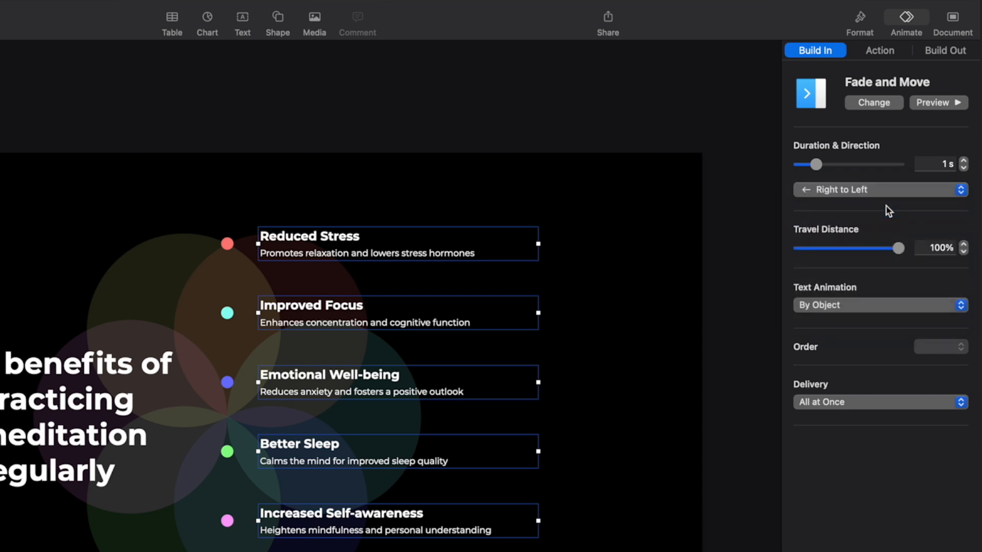
click(922, 248)
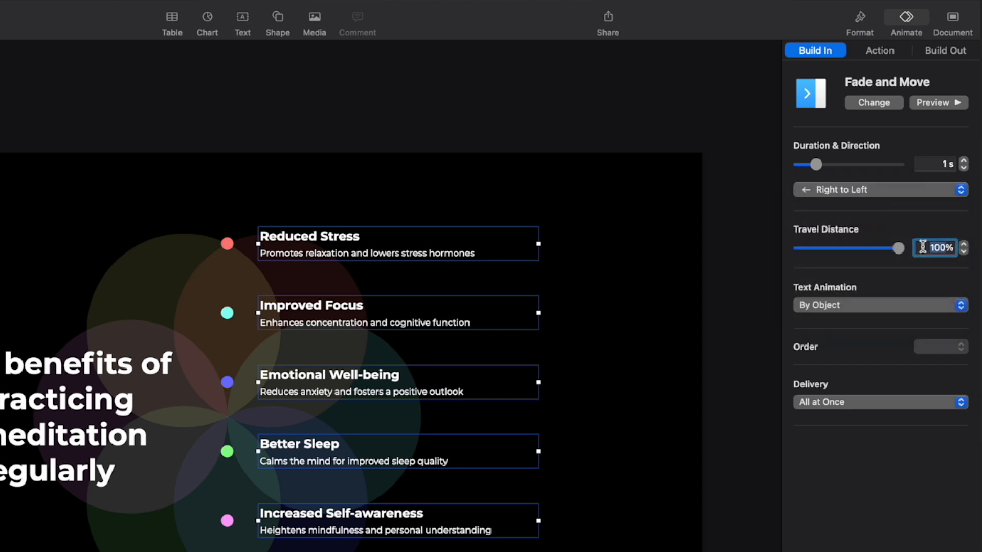
text(15)
key(Return)
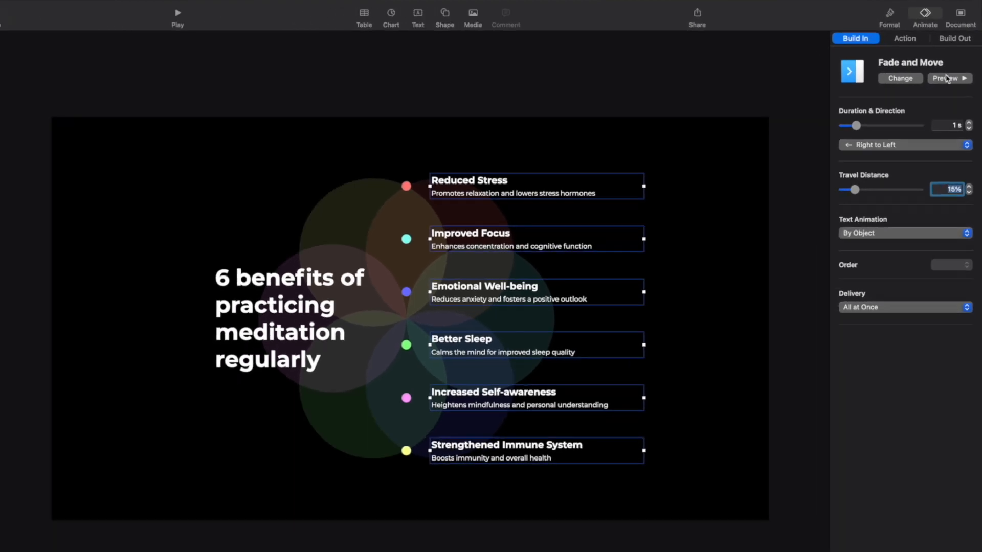
click(932, 102)
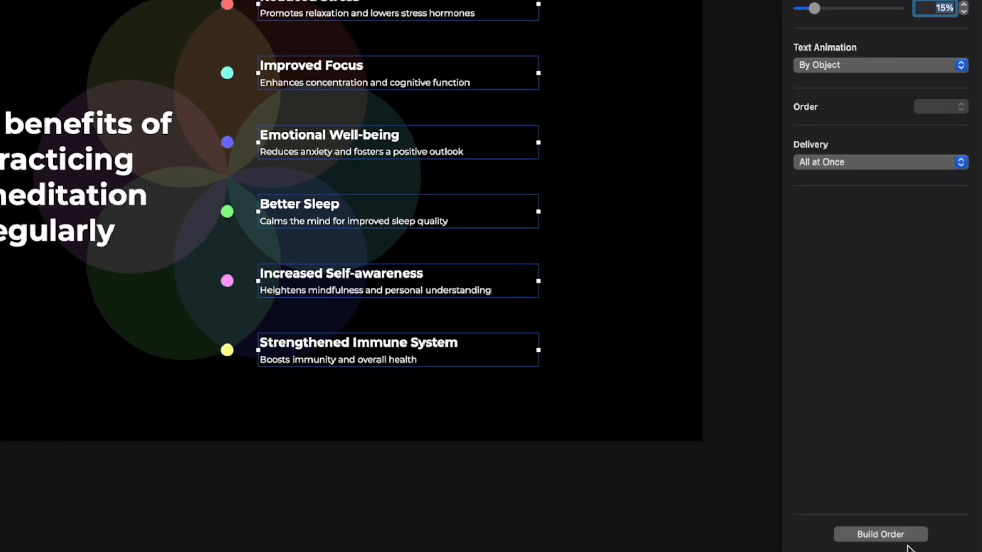
Set all six text builds to start After Previous Build, and open the start options for the five builds following the first
click(911, 540)
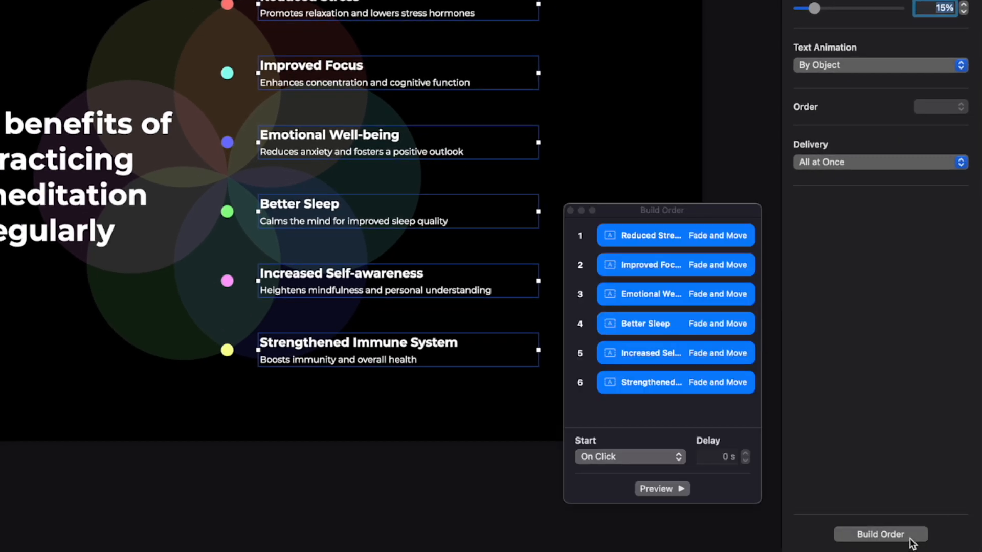
click(633, 456)
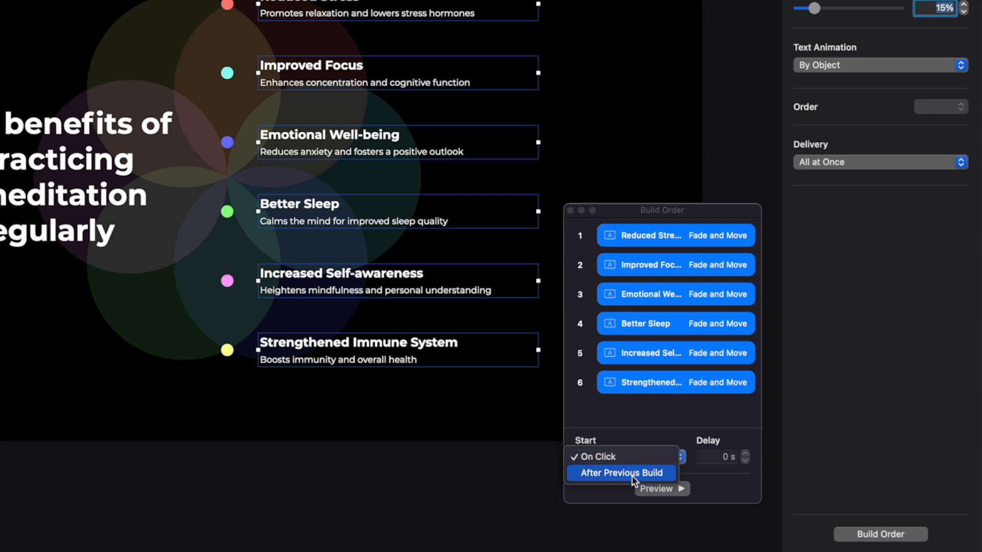
click(631, 474)
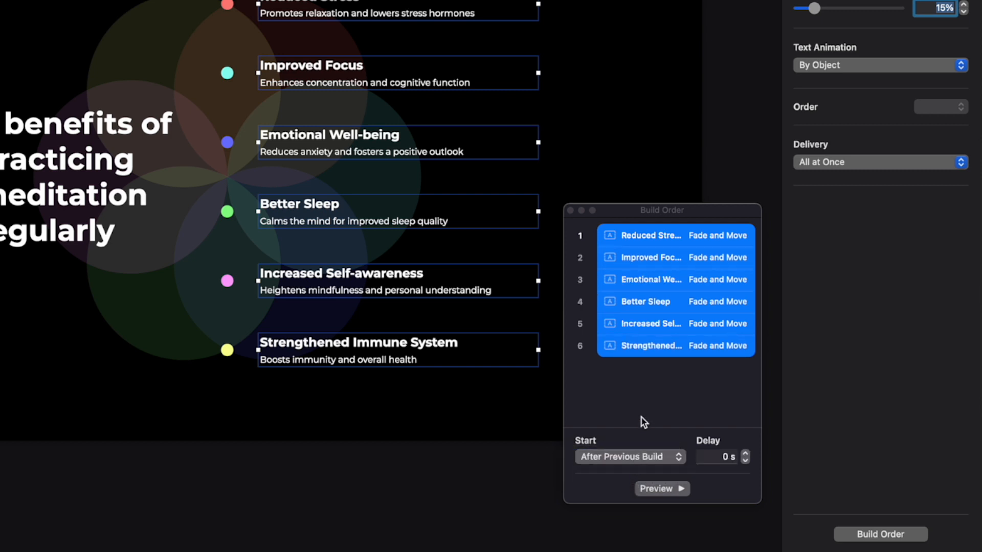
drag(644, 413, 643, 262)
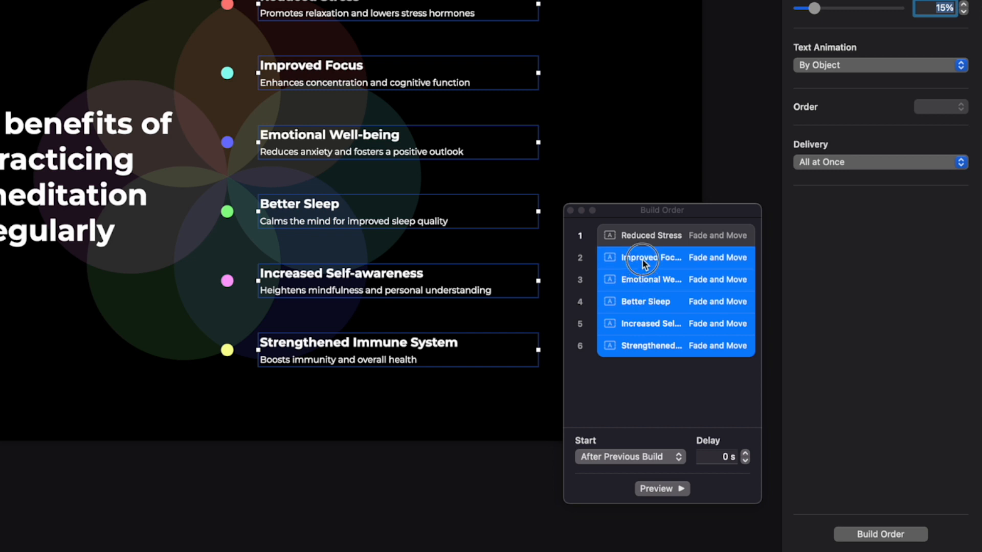
click(645, 455)
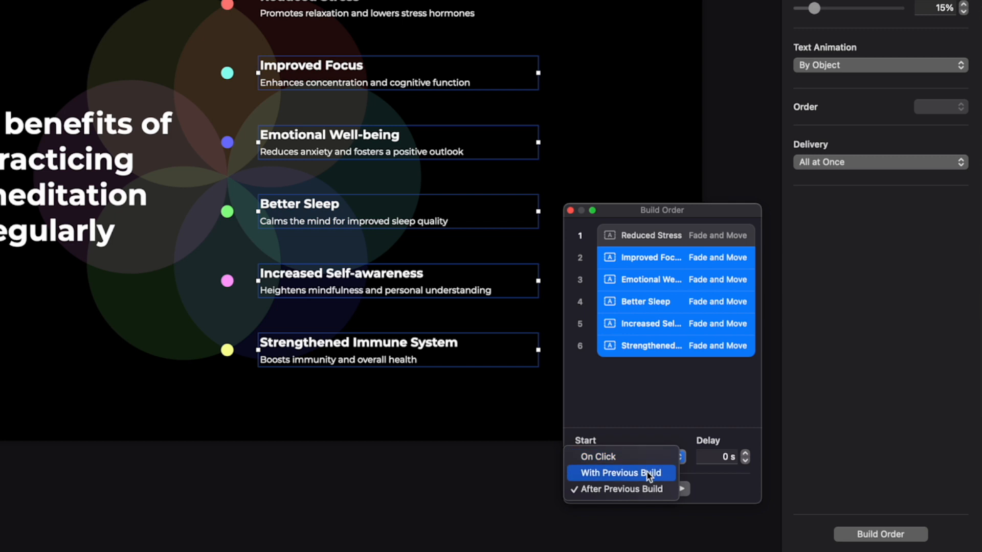
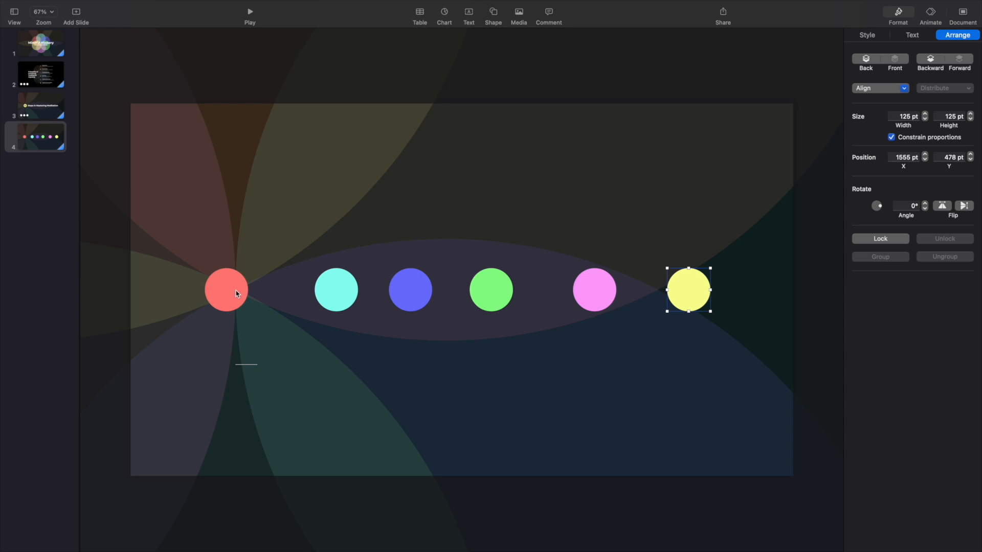
Select all six coloured circles on slide 4 and distribute them horizontally
shift+click(236, 293)
drag(236, 293, 240, 293)
shift+click(339, 292)
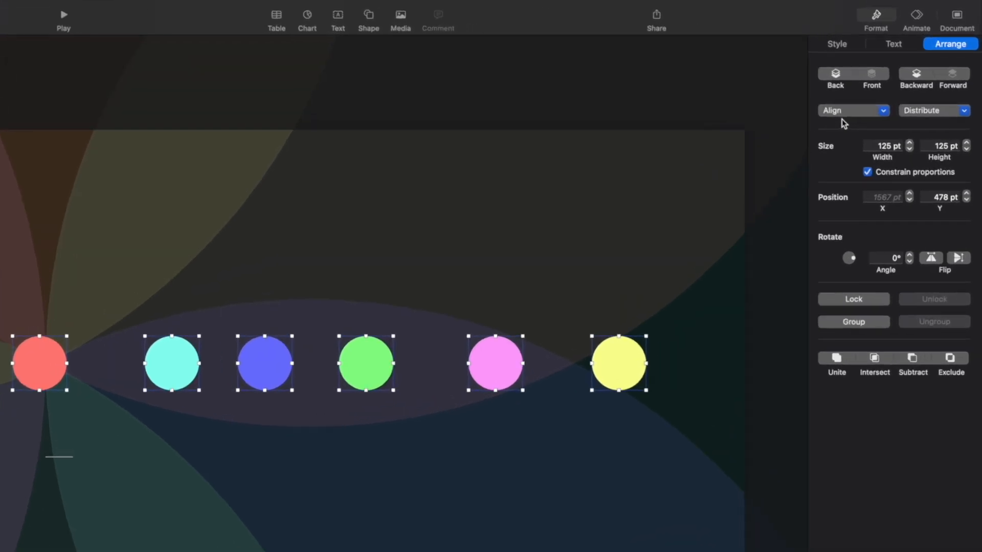
click(933, 90)
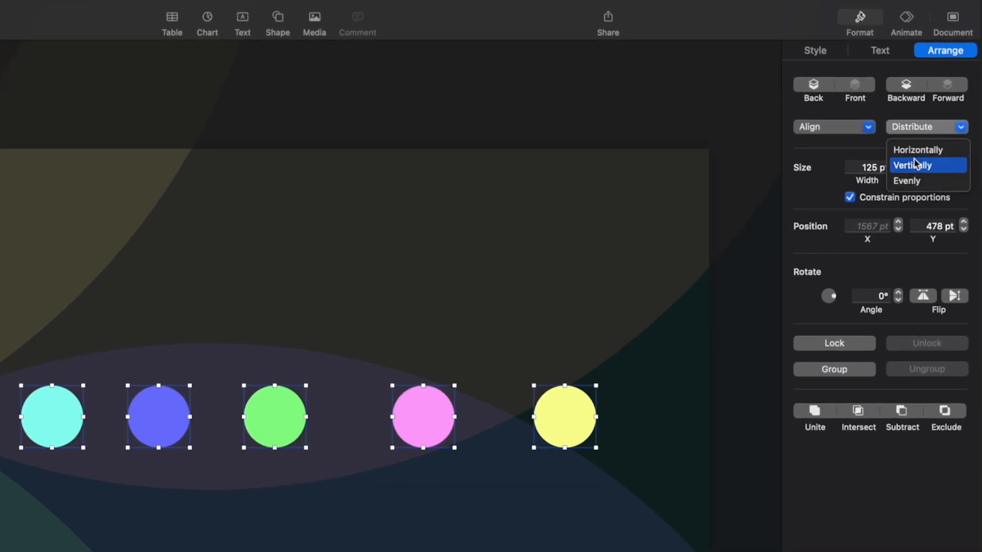
click(917, 151)
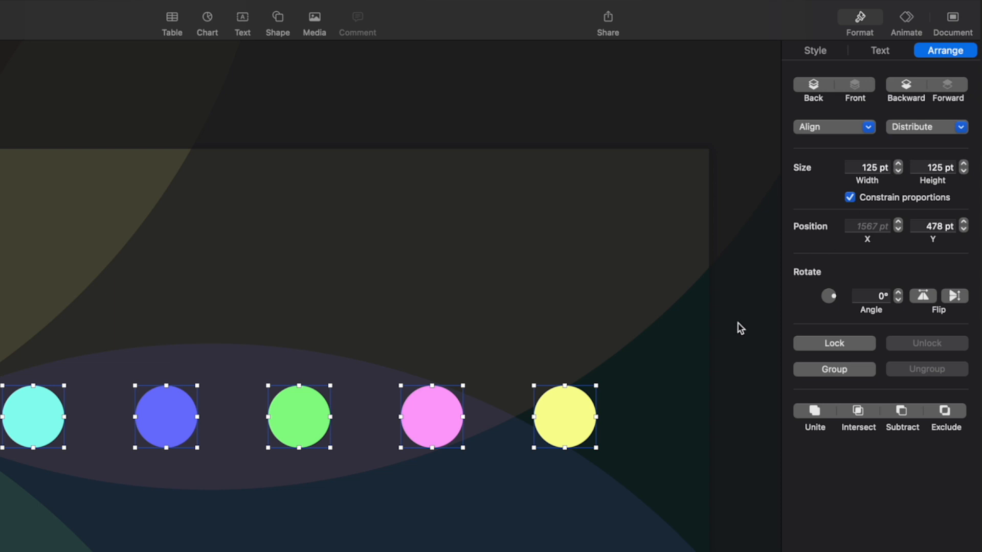
Set the size of the six circles to 25 × 25 pt with proportions constrained
click(858, 168)
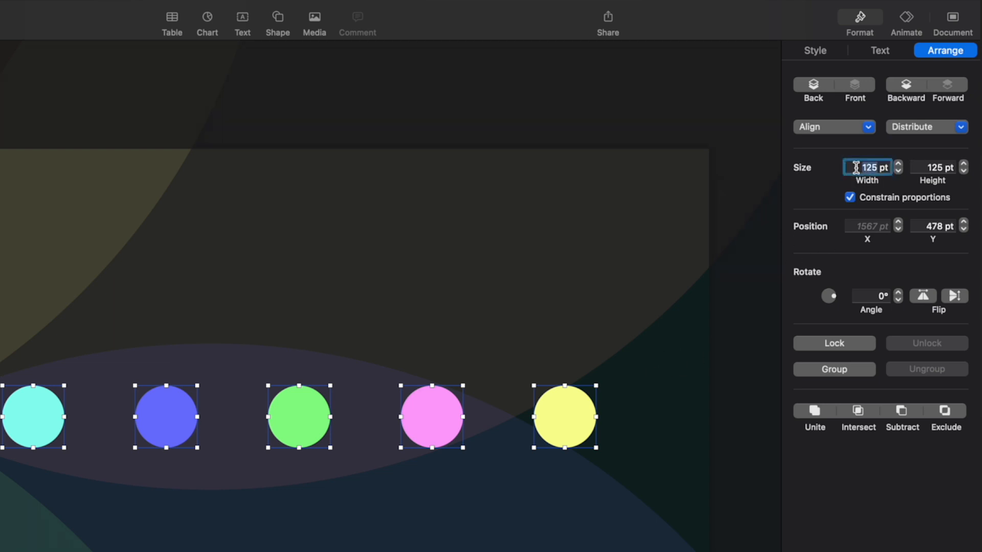
text(25)
key(Return)
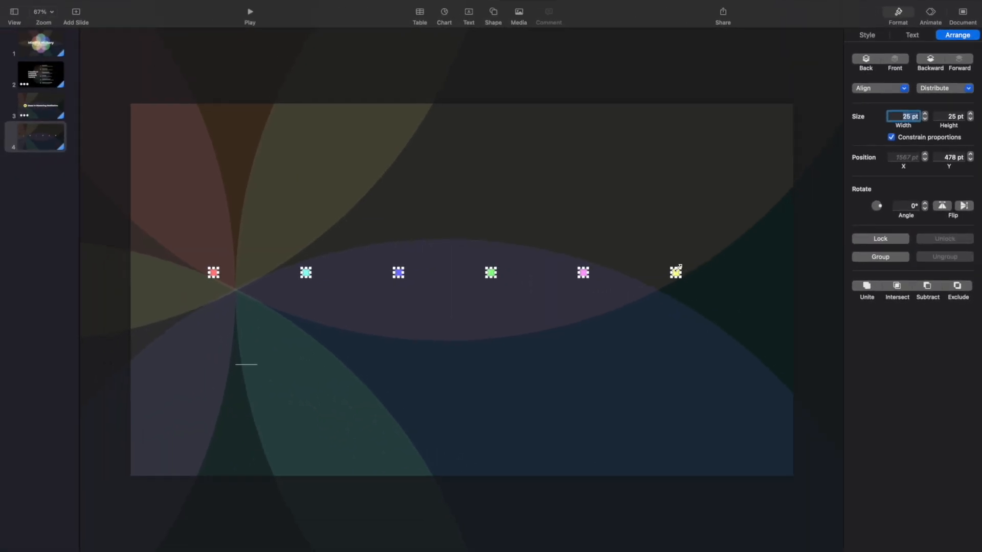
Centre the row of six dots on the slide and stretch the thin line from the red dot to the yellow dot
drag(676, 275, 695, 293)
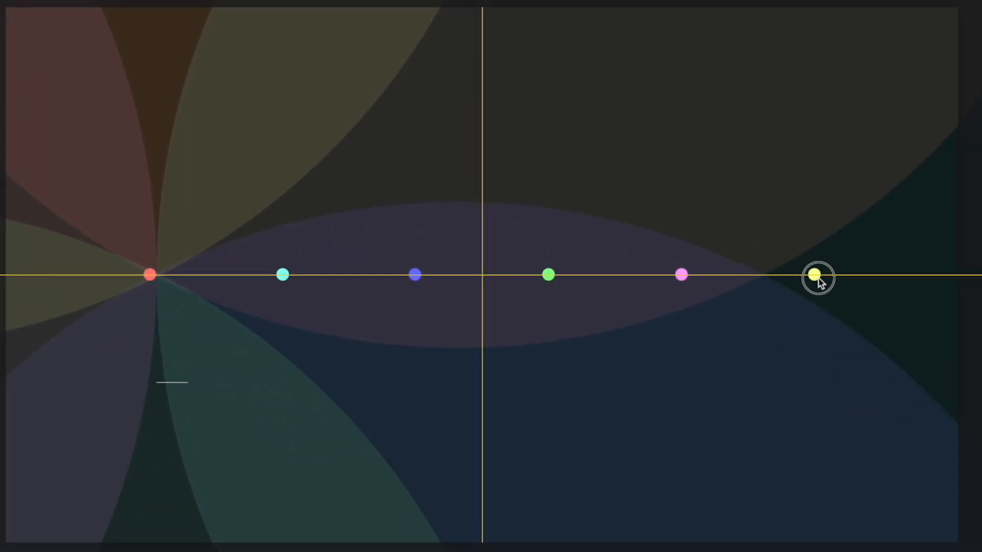
drag(817, 279, 818, 279)
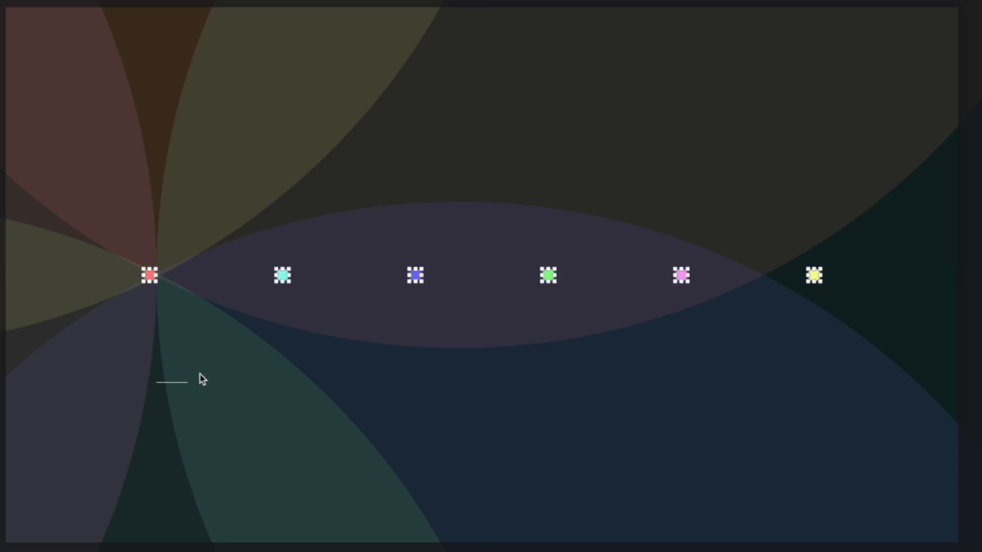
drag(184, 384, 815, 290)
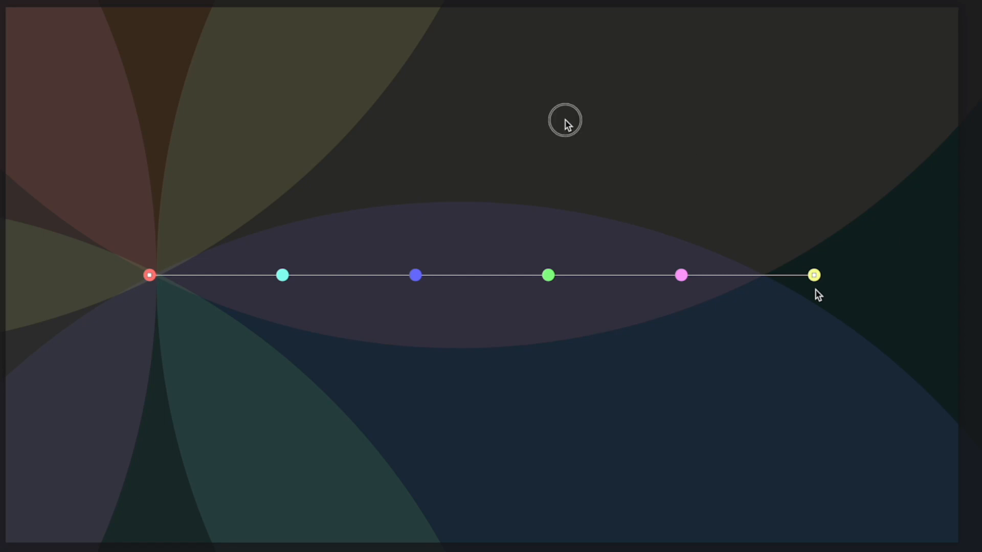
Move the flower group so its centre sits on the yellow dot and set its rotation angle to 180°
scroll(565, 121, down, 8)
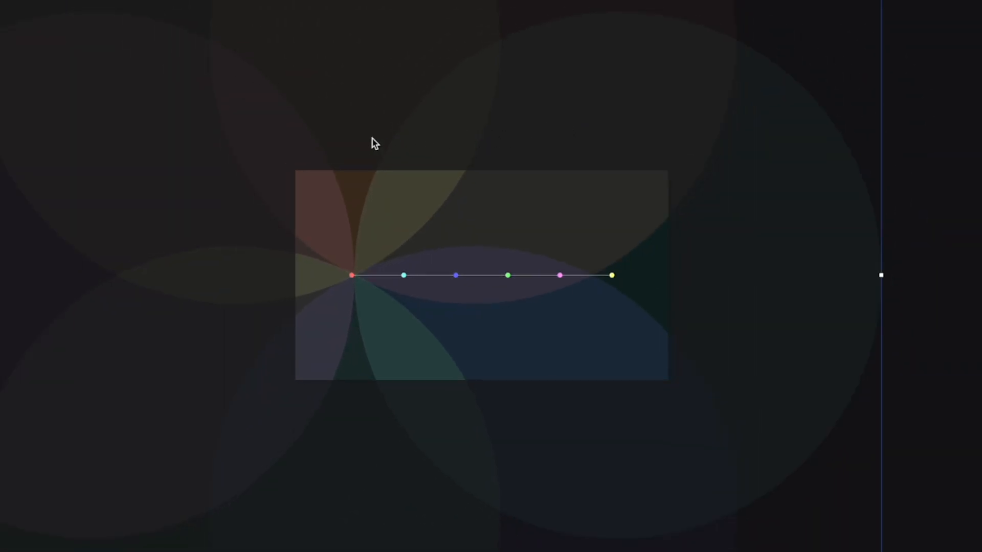
drag(376, 138, 632, 145)
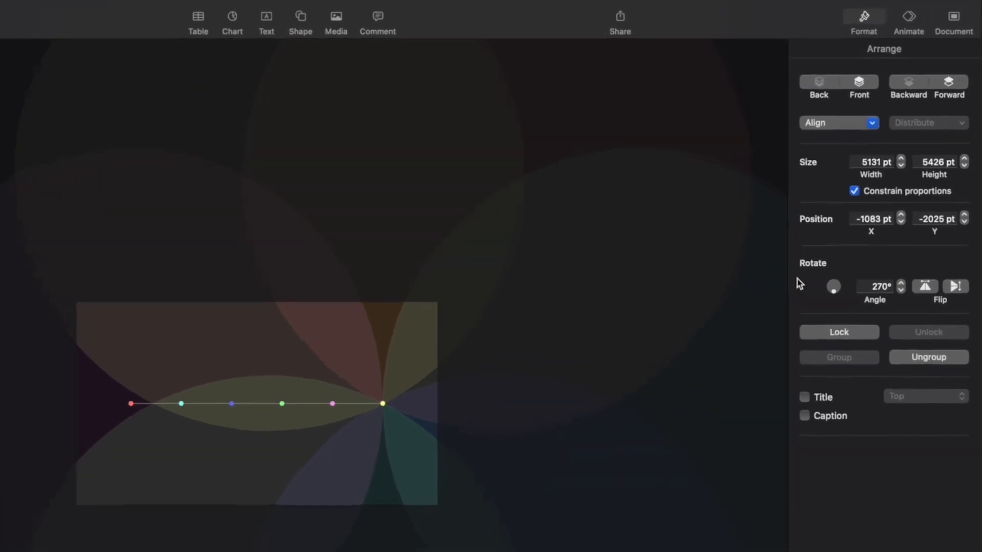
click(897, 206)
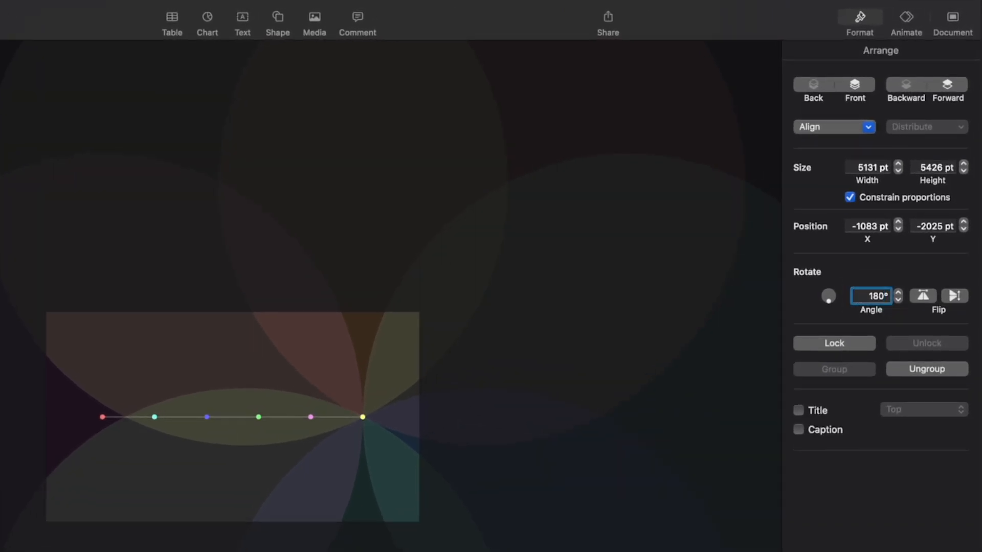
key(Return)
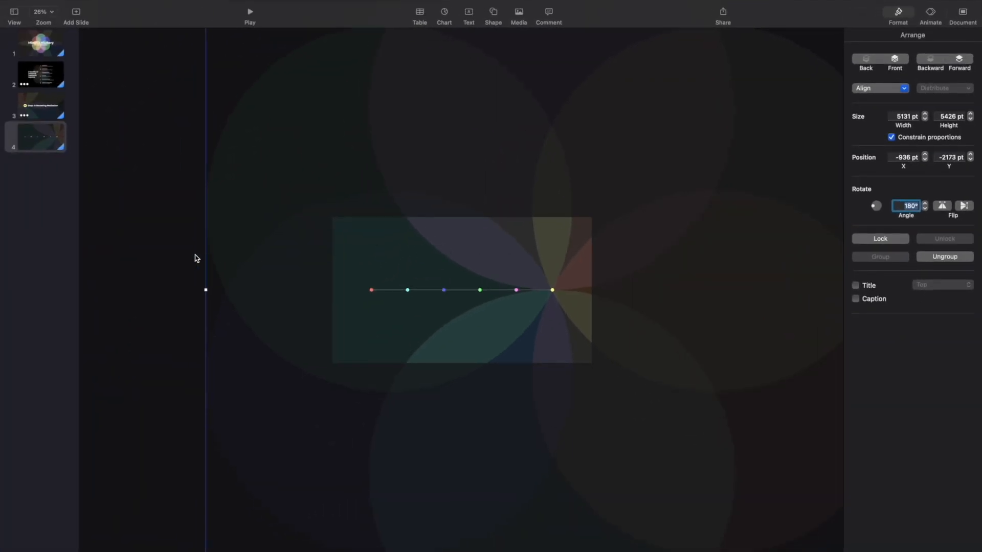
click(223, 265)
scroll(478, 292, up, 5)
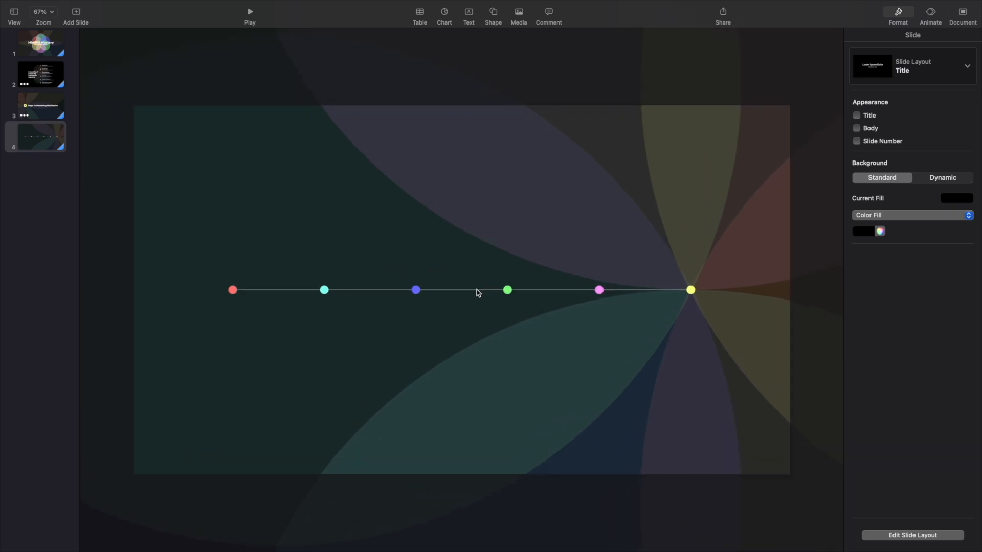
Add the number "1" above the red dot and a text box below reading "Find a Quiet Spot" and "Choose a peaceful place where you won't be disturbed"
click(469, 16)
text(1)
drag(463, 290, 233, 313)
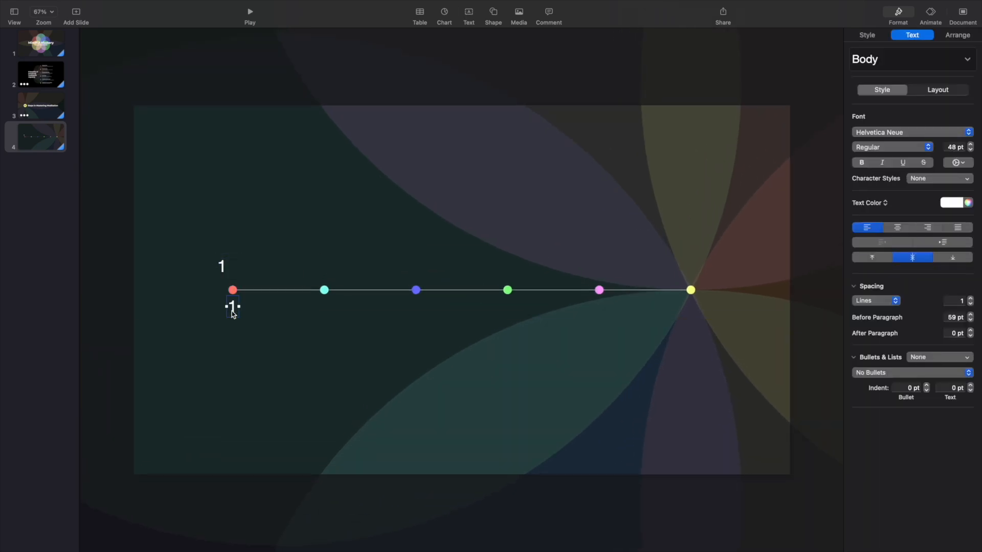
text(Find a Quiet Spot)
key(Return)
text(Choose a peaceful place)
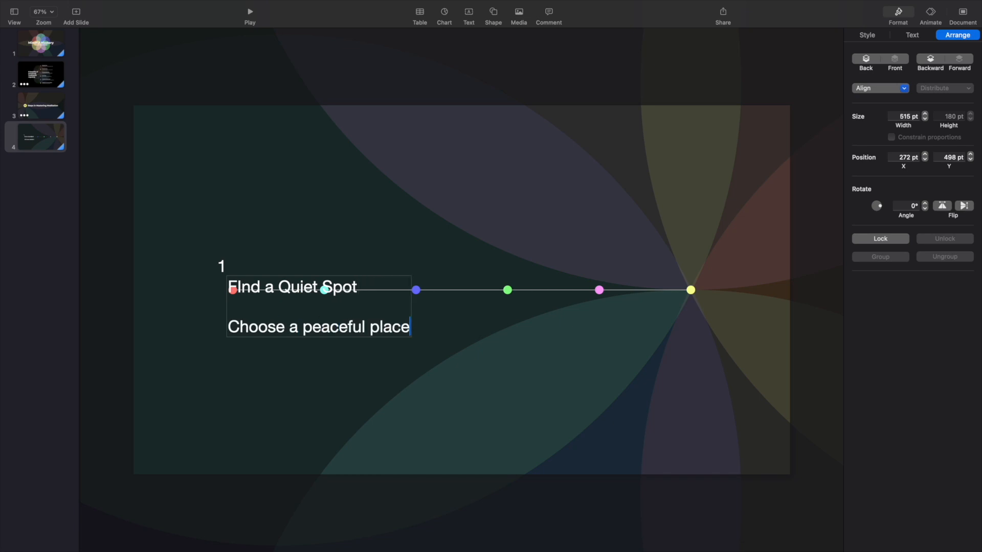
text( where you won't be disturbed)
Format the whole text block below the red dot as centred 18 pt text with 0 pt spacing before paragraphs
click(912, 36)
key(super+a)
click(955, 147)
text(18)
click(955, 317)
text(0)
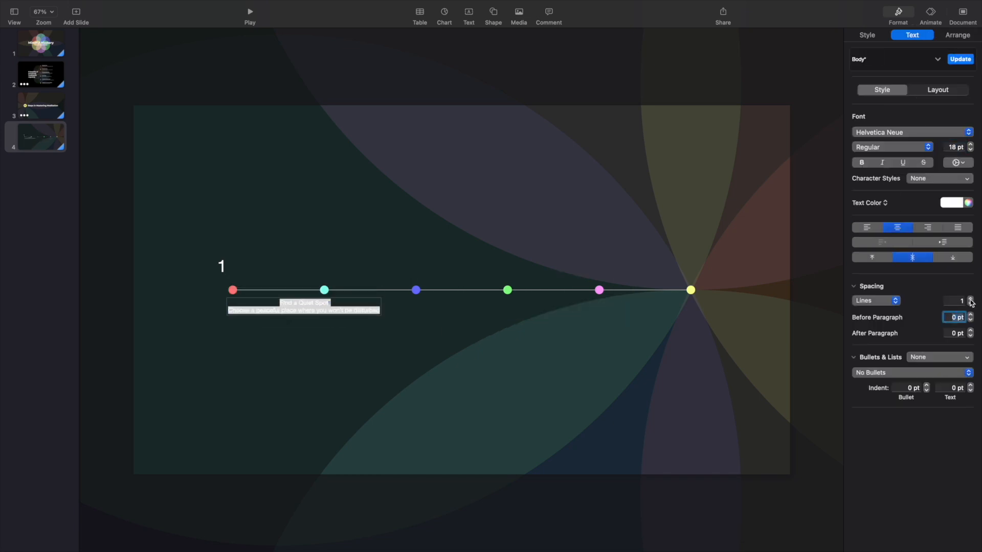
Make the heading "Find a Quiet Spot" bold, then narrow the text box and centre it beneath the red dot
triple_click(251, 307)
click(861, 163)
key(Escape)
drag(310, 311, 277, 312)
drag(260, 314, 260, 322)
Set the text block's line spacing to 1.2 and before-paragraph spacing to 15 pt, and align its text to the top
click(970, 315)
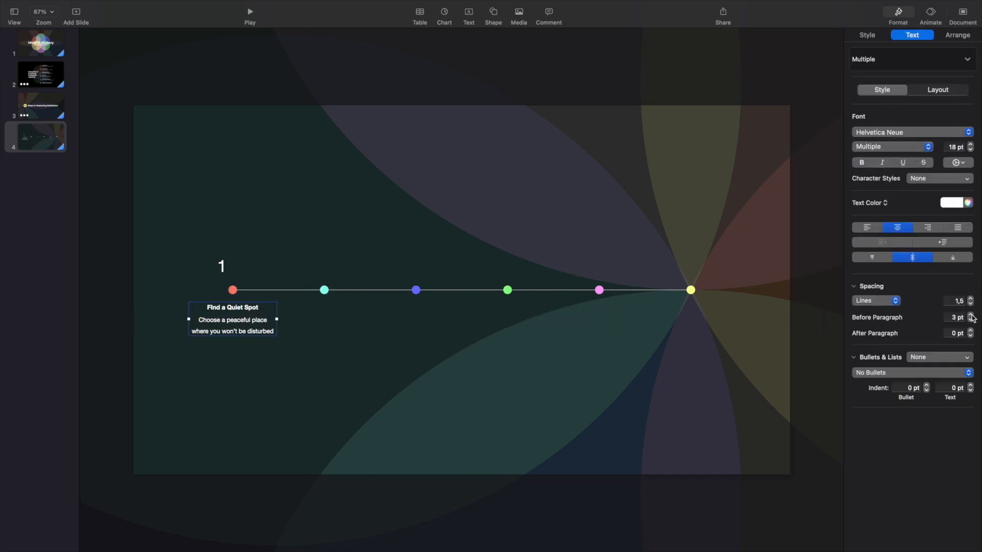
click(970, 304)
click(970, 314)
click(970, 315)
click(970, 298)
click(971, 299)
click(872, 257)
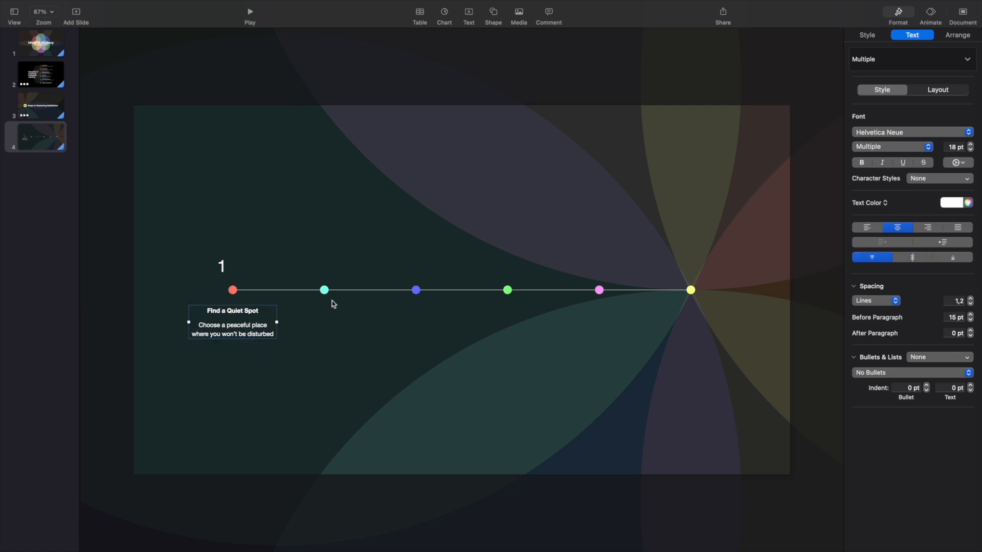
Set the font of the number 1 and the text block below it to Montserrat
click(221, 267)
shift+click(255, 322)
click(884, 132)
click(878, 137)
Make the number 1 bold and centred above the red dot, and reduce the text block below to 16 pt
click(220, 265)
drag(220, 265, 331, 266)
click(862, 163)
click(898, 228)
click(241, 316)
click(970, 149)
click(970, 149)
Duplicate the first number and text at the cyan dot as 2, "Get Comfortable", with the description "Sit or lie down in a relaxed position"
shift+click(235, 267)
click(313, 321)
double_click(324, 265)
text(2)
drag(299, 310, 348, 310)
text(Get Comfortable)
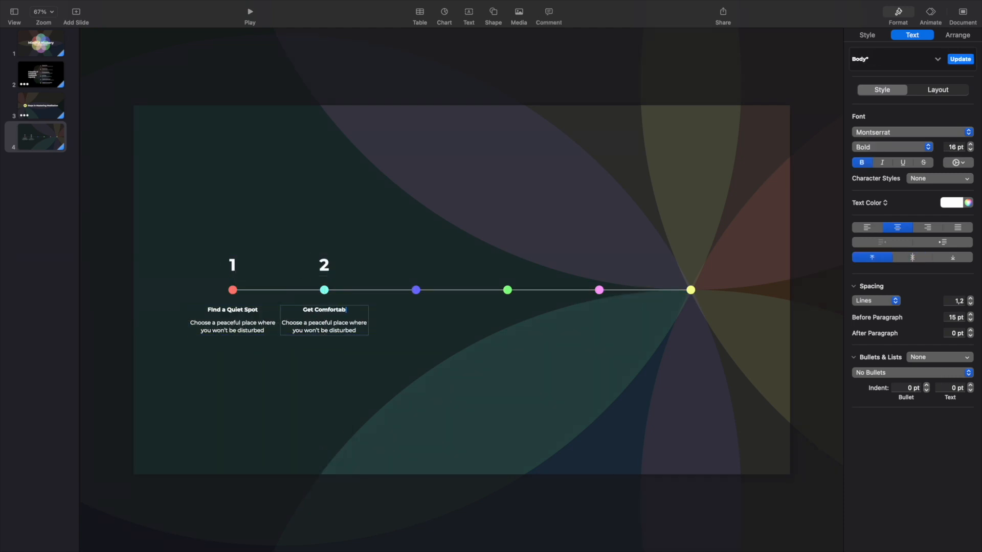
text(S)
drag(282, 322, 432, 330)
text(laxed position)
Duplicate step 2 at the blue dot as 3, "Focus on Your Breath", with the description "Close your eyes and pay attention to your breath"
click(326, 268)
shift+click(338, 328)
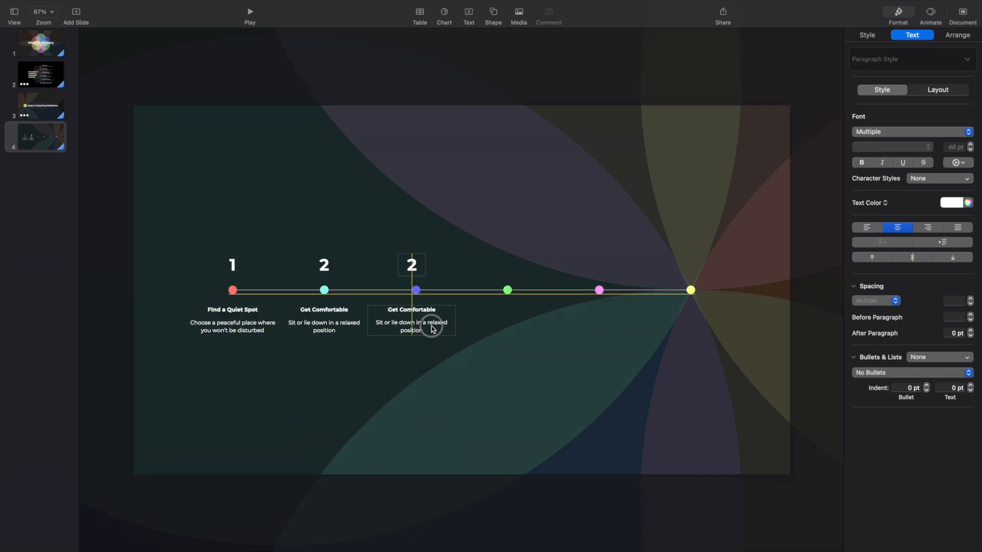
double_click(416, 265)
text(3)
triple_click(406, 310)
text(Focus on Your Breath)
triple_click(415, 326)
text(Close your eyes and pay attention to your breath)
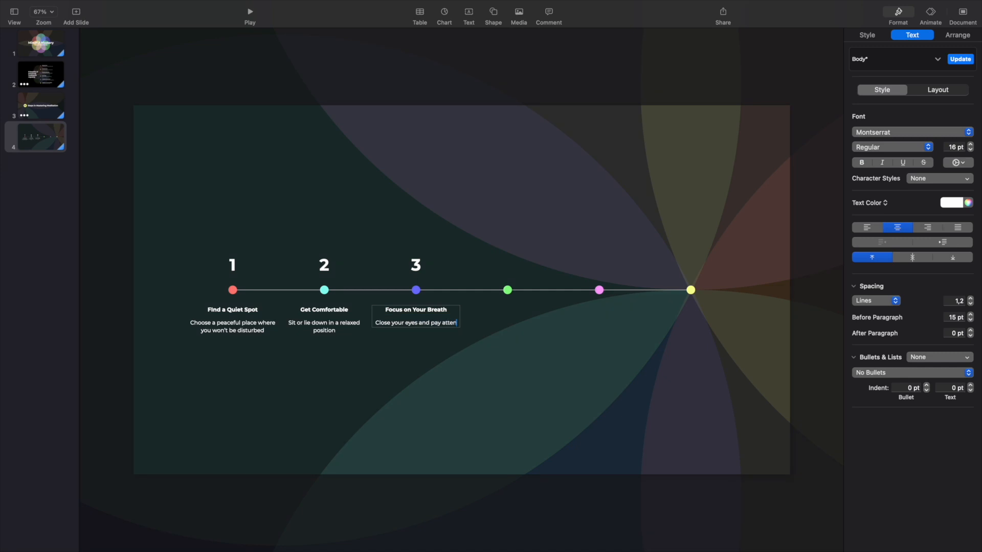
Duplicate step 3 at the green dot and change its number to 4 and its heading to "Acknowledge Thoughts"
click(415, 265)
shift+click(415, 330)
drag(435, 330, 527, 326)
double_click(507, 265)
text(4)
triple_click(512, 309)
text(Acknowledge Thoughts)
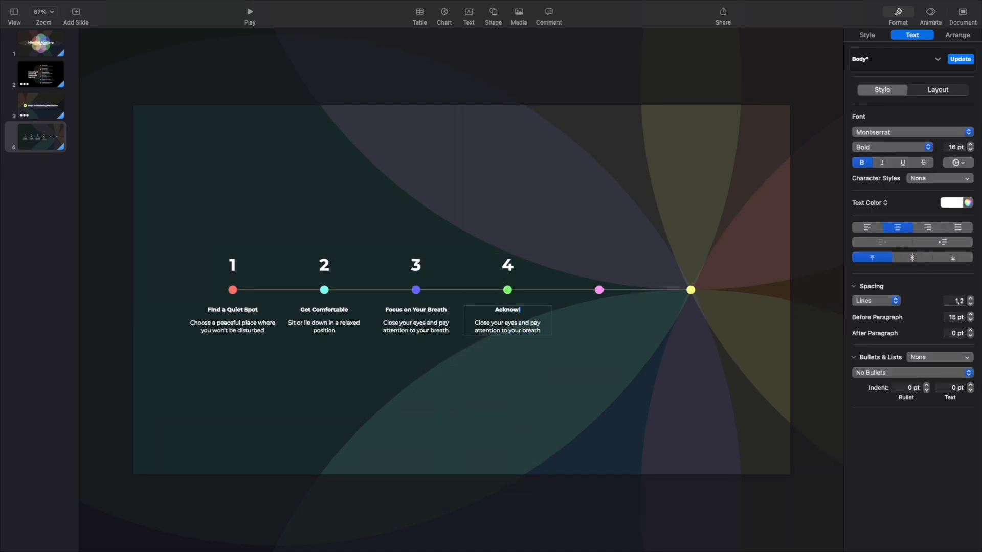
Replace the description under "Acknowledge Thoughts" with "Notice thoughts without judgement. Then return focus to your breath"
triple_click(508, 323)
text(Notice hou)
key(BackSpace)
key(BackSpace)
key(BackSpace)
text(thoughts without judgement. Then return focus to your breath)
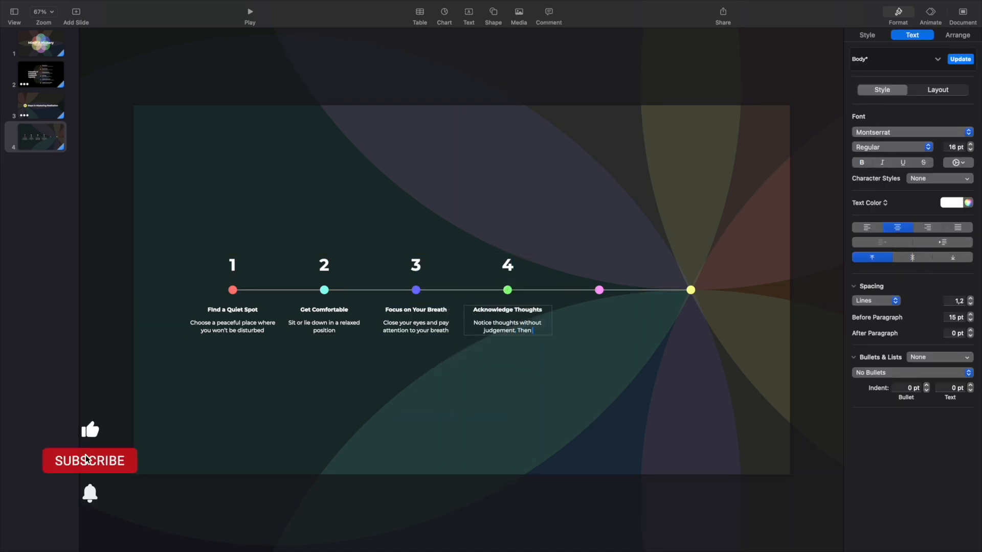
Duplicate step 4 at the pink dot as 5, "Stay Present", with the description "Keep bringing your attention back to the present moment"
shift+click(512, 266)
drag(511, 267, 697, 268)
double_click(599, 265)
text(5)
triple_click(612, 310)
text(Stay Present)
triple_click(604, 328)
text(Keep bringing your attention back to the present moment)
Duplicate step 5 at the yellow dot as 6, "Practice Regularly", with the description "Aim for daily sessions, gradually increasing duration"
right_click(602, 262)
click(649, 384)
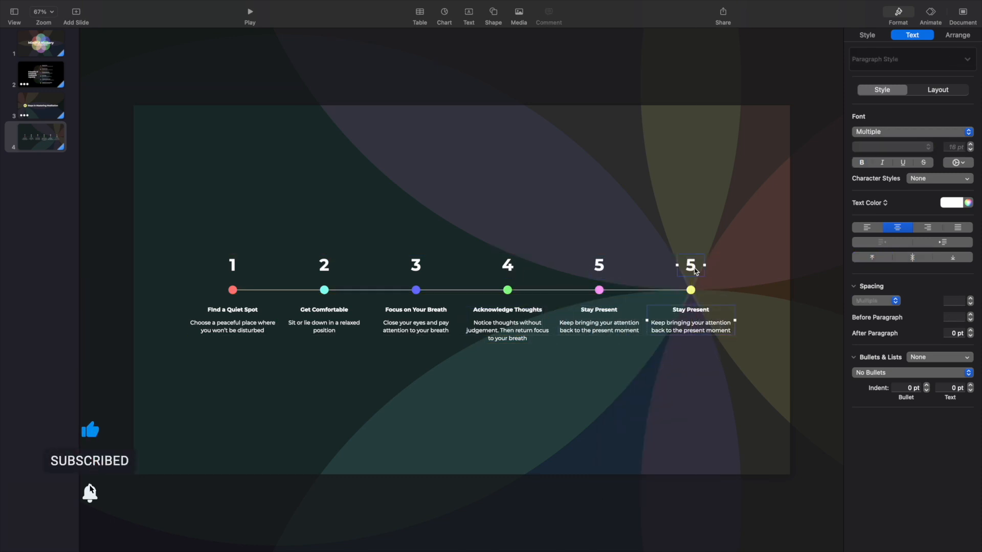
double_click(691, 265)
text(6)
triple_click(691, 310)
text(Practice Regularly)
triple_click(690, 327)
text(Aim for daily sessions, gradually increasing duration)
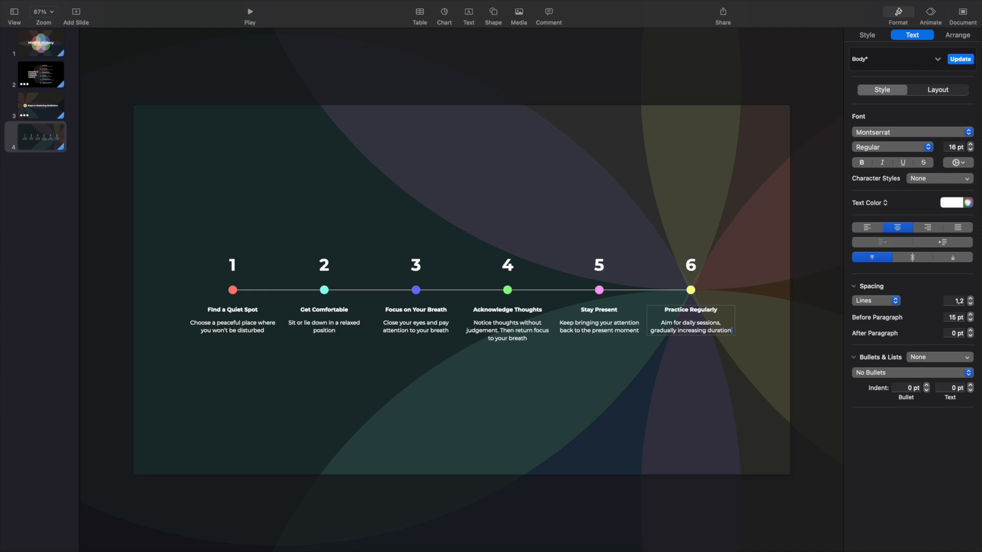
Select the six text boxes beneath the timeline and set their width to 225 pt
click(235, 324)
shift+click(322, 324)
shift+click(414, 324)
shift+click(477, 325)
click(958, 35)
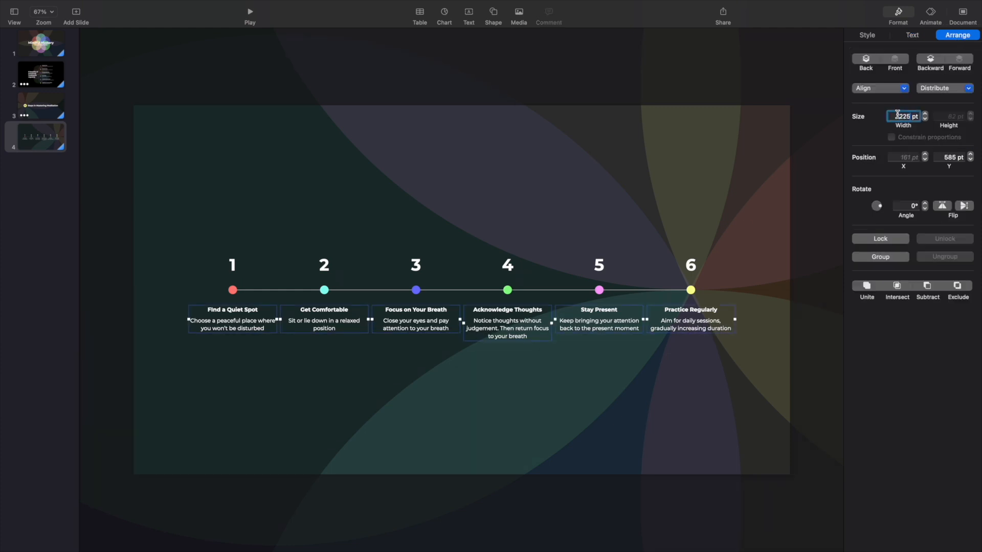
Move the row of six numbers slightly down towards the line, to a Y position of about 440 pt
shift+click(593, 268)
shift+click(691, 265)
drag(691, 265, 691, 267)
click(171, 68)
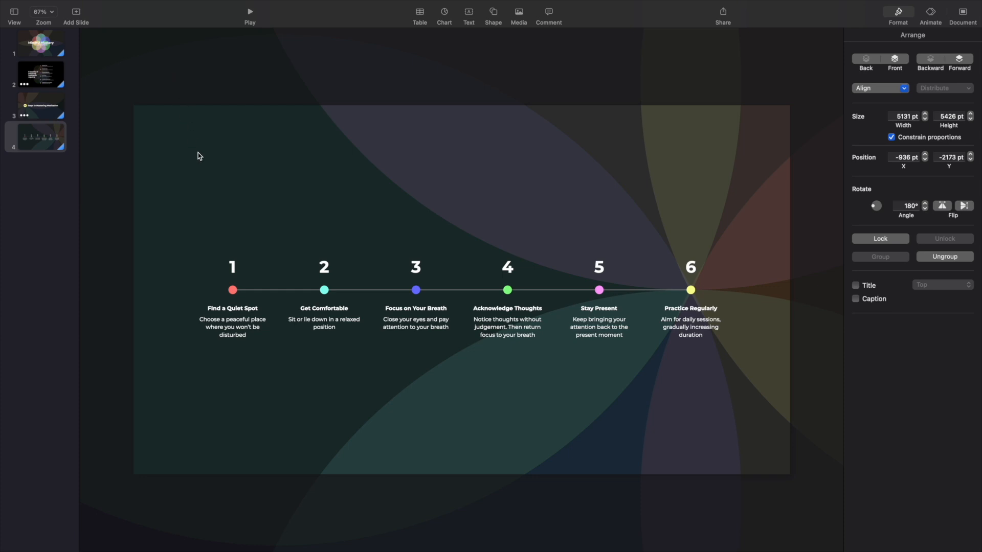
Select all six numbers and their six text boxes and apply the Fade and Move build-in effect
click(231, 267)
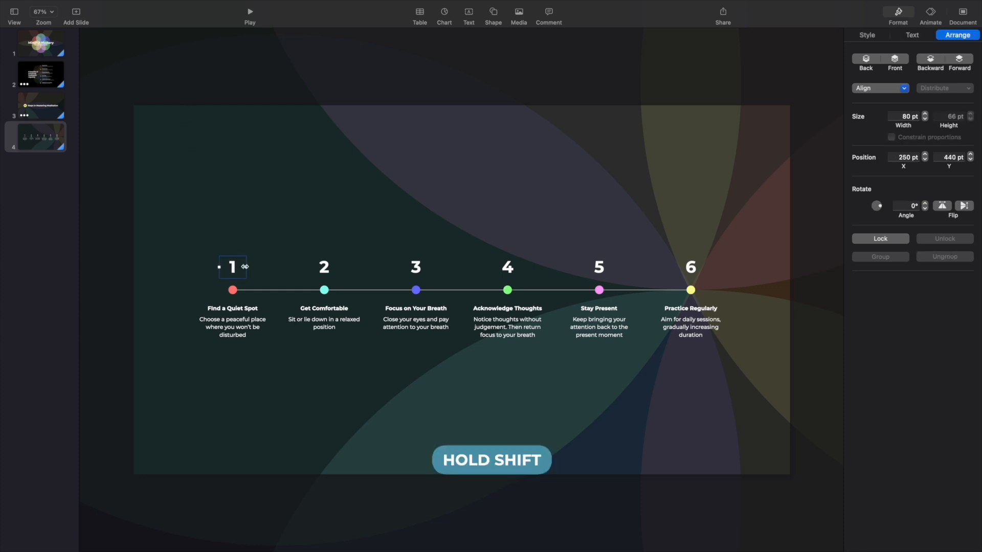
shift+click(324, 268)
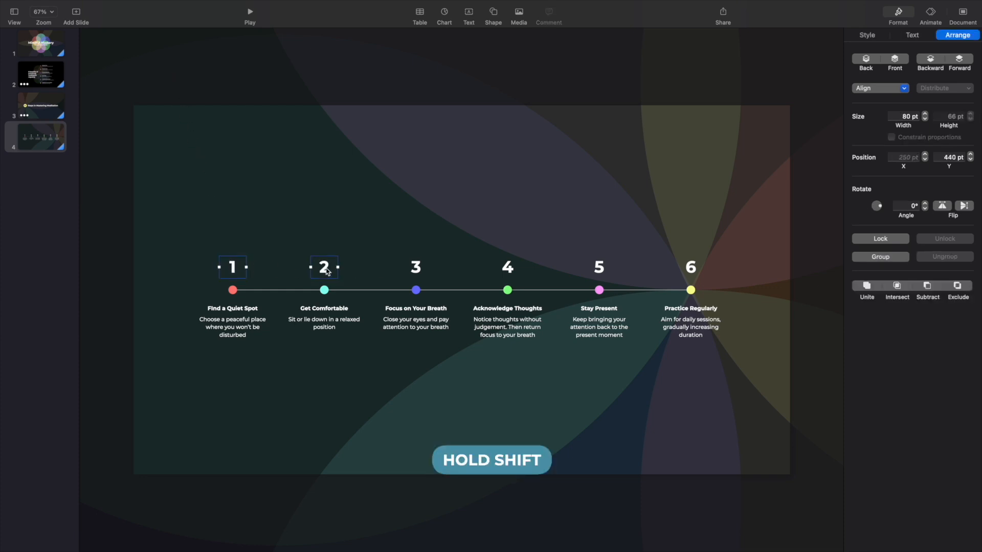
shift+click(227, 316)
shift+click(326, 313)
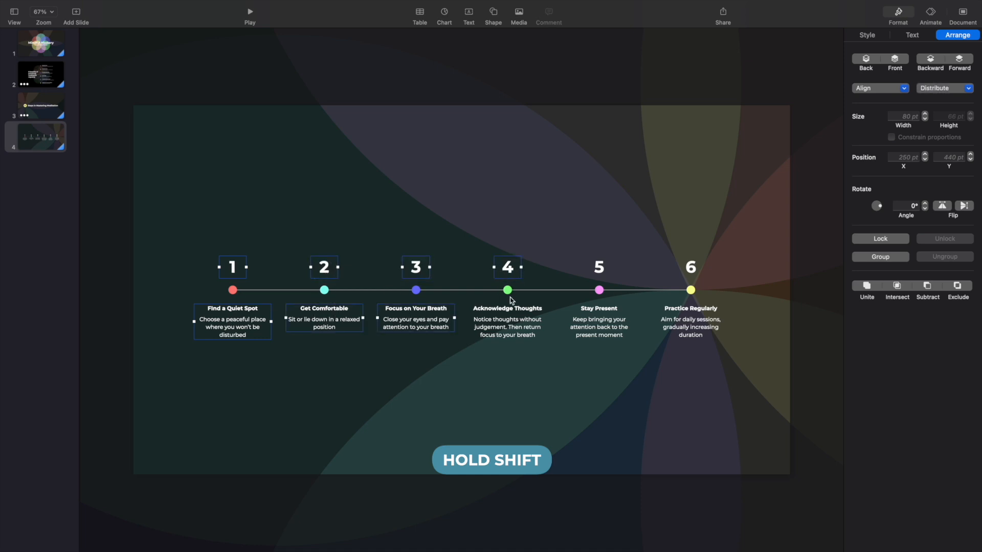
shift+click(691, 310)
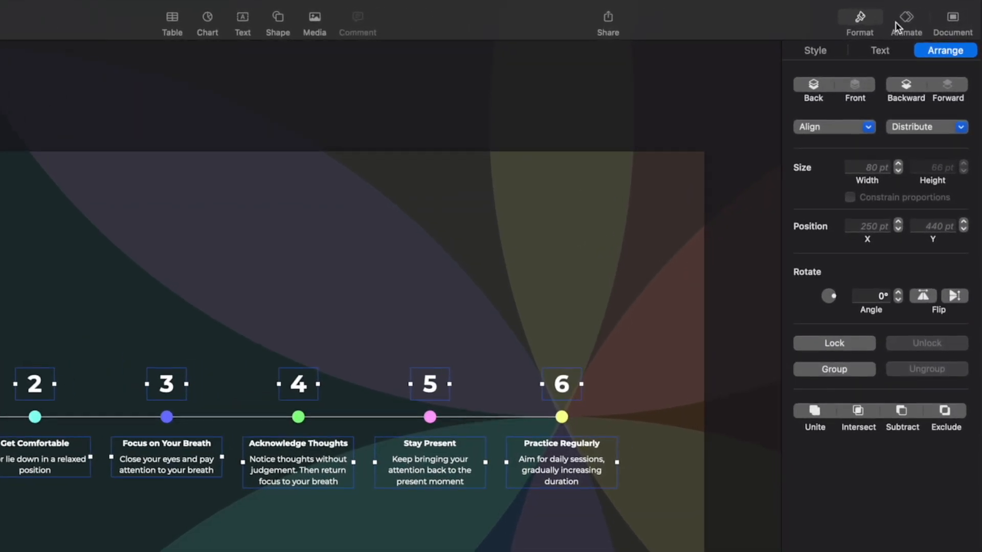
click(899, 20)
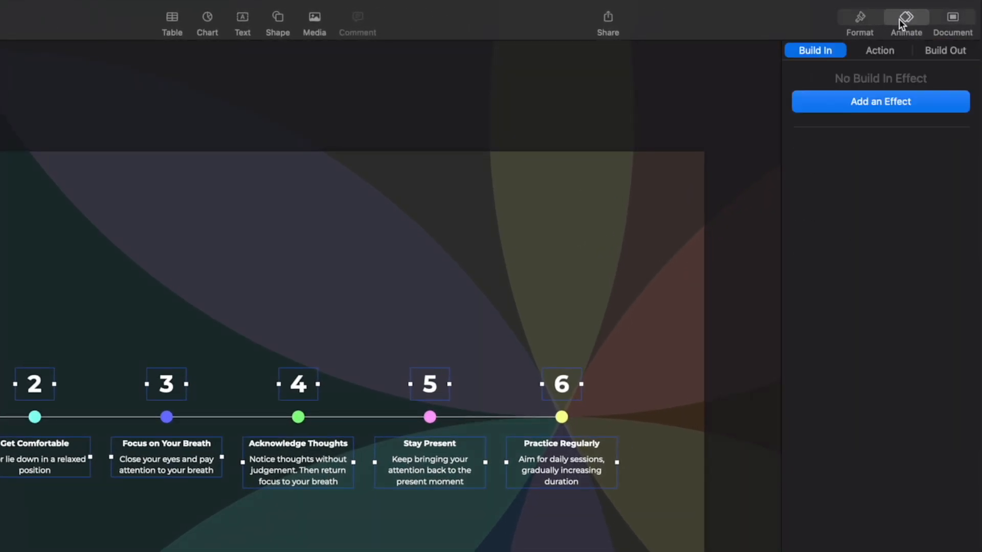
click(871, 101)
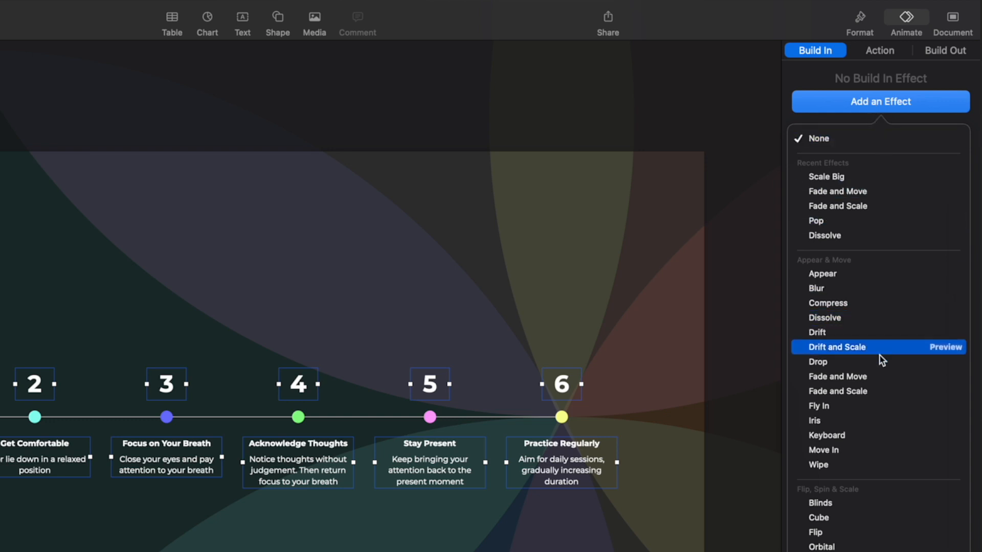
click(880, 377)
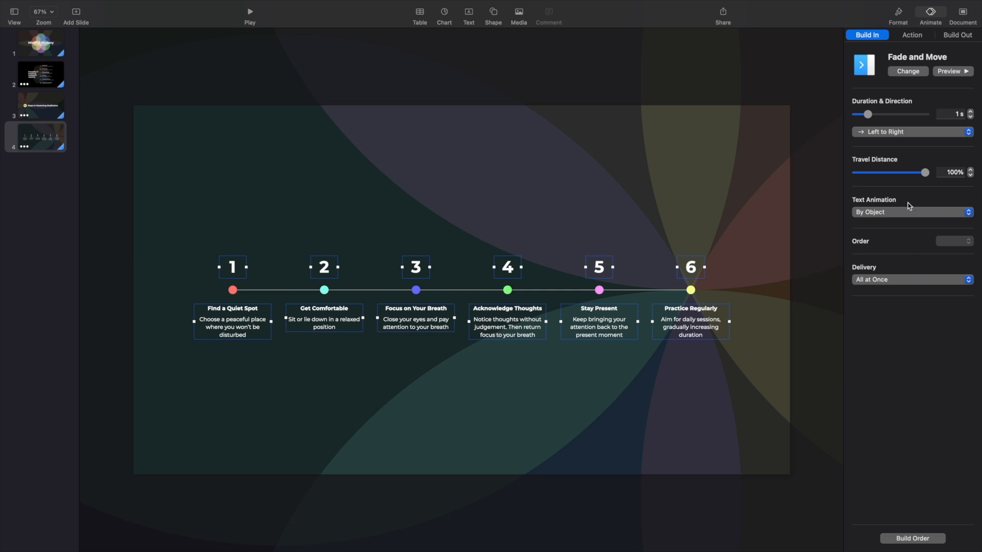
click(816, 161)
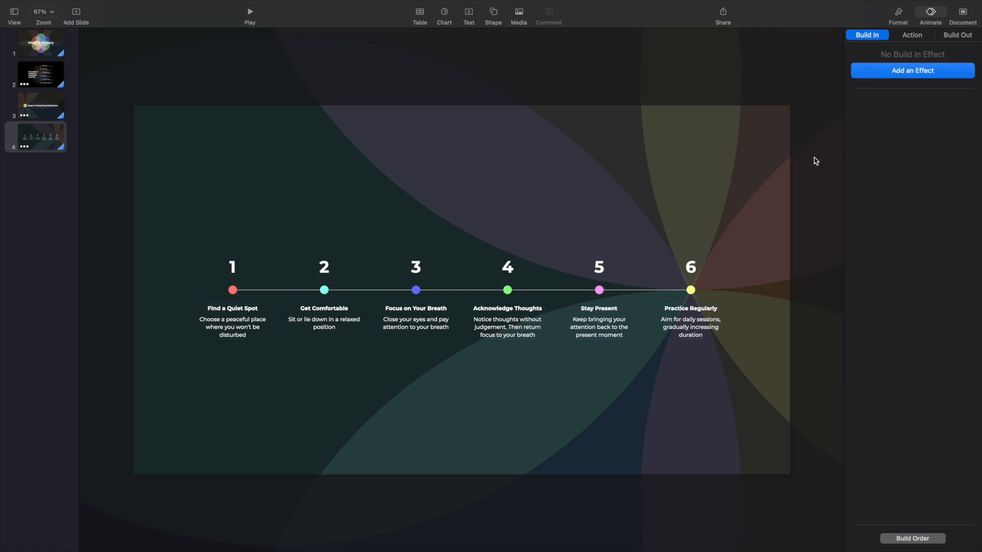
Set the Fade and Move direction of the six numbers to Bottom to Top and the travel distance to 10%
click(234, 270)
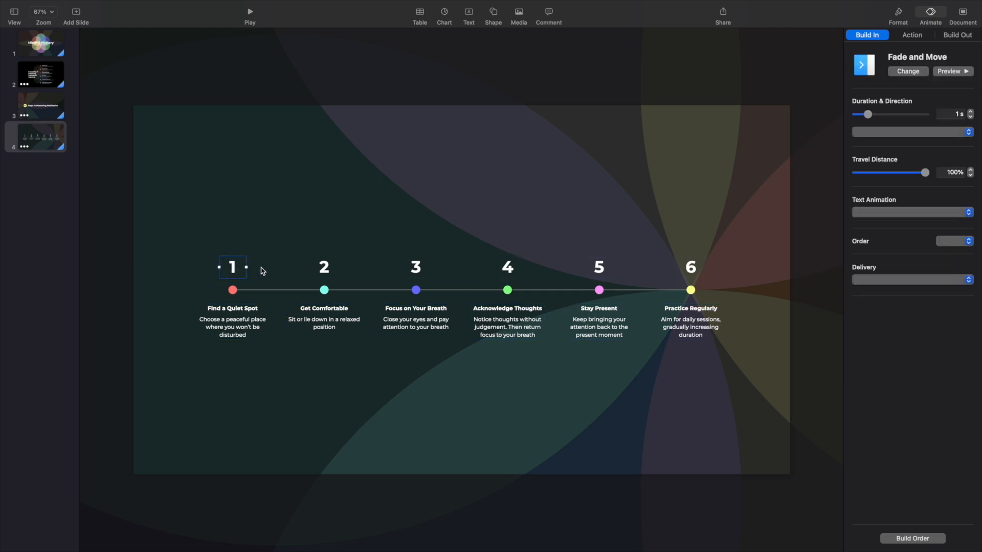
shift+click(333, 271)
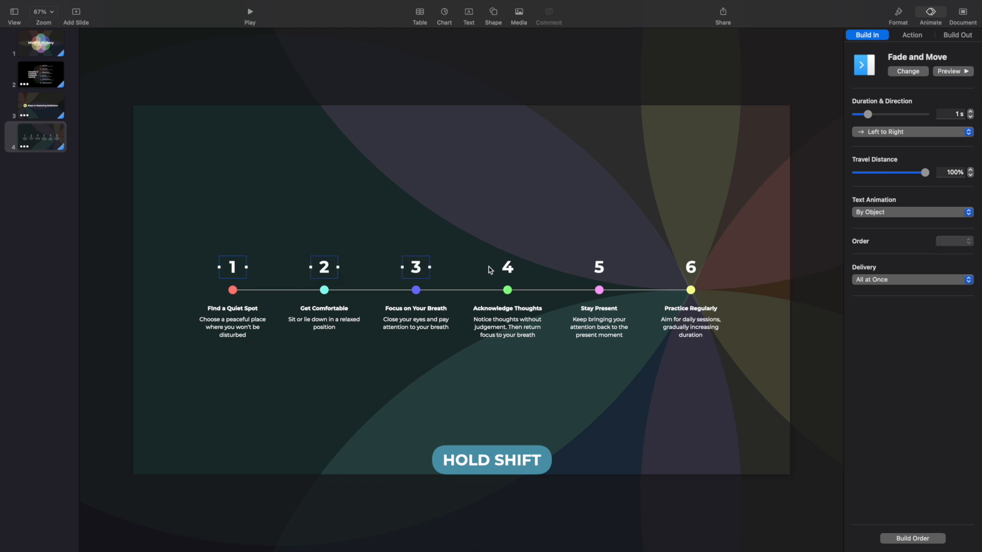
shift+click(595, 267)
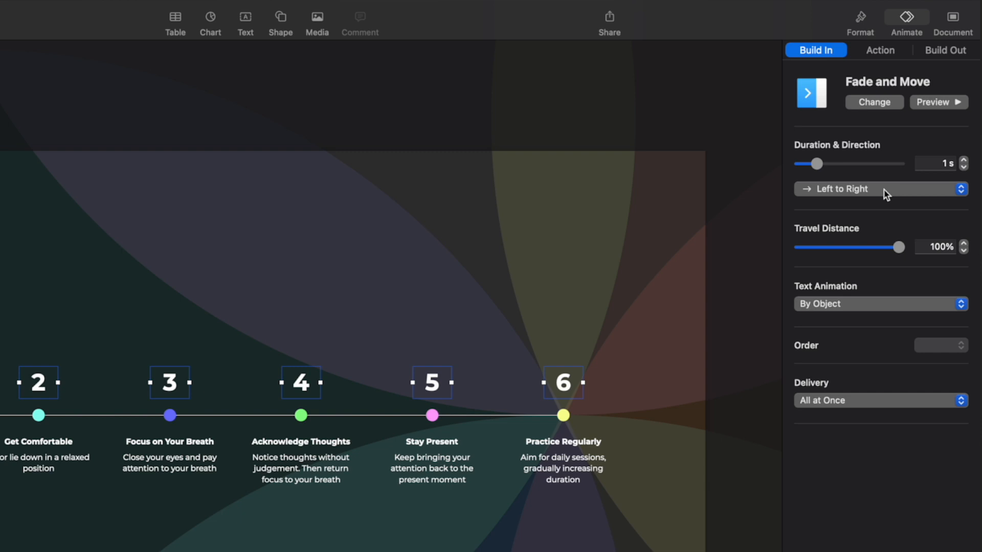
click(916, 132)
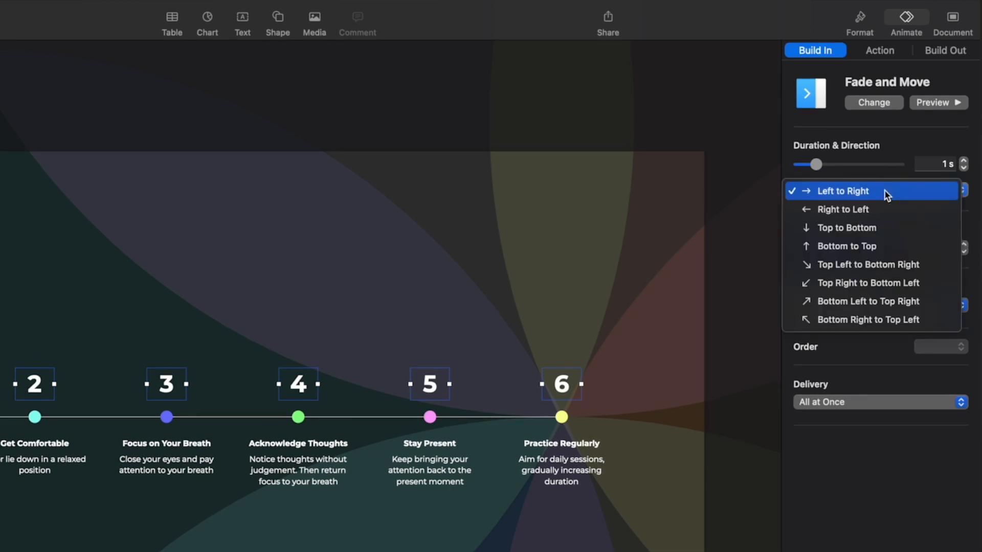
click(880, 246)
click(923, 248)
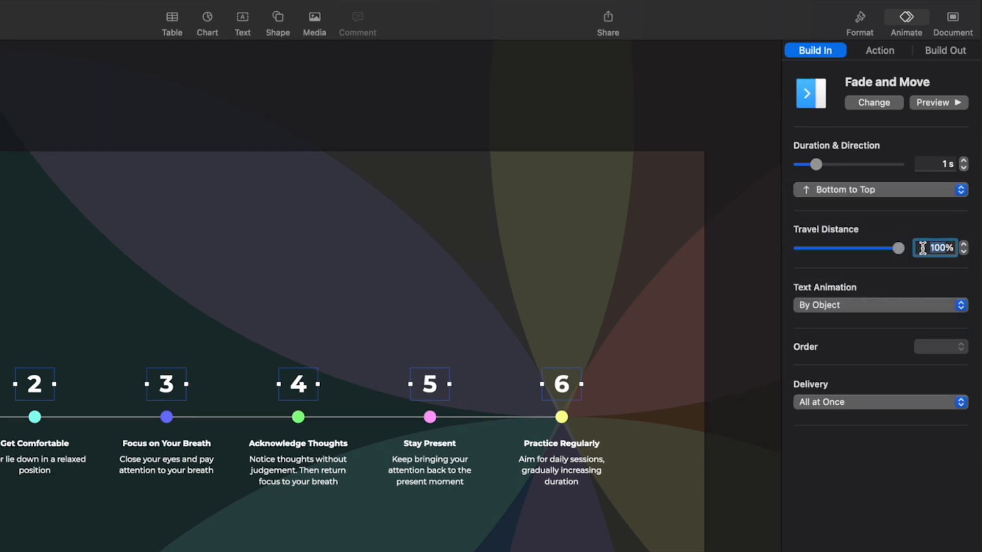
text(10)
key(Return)
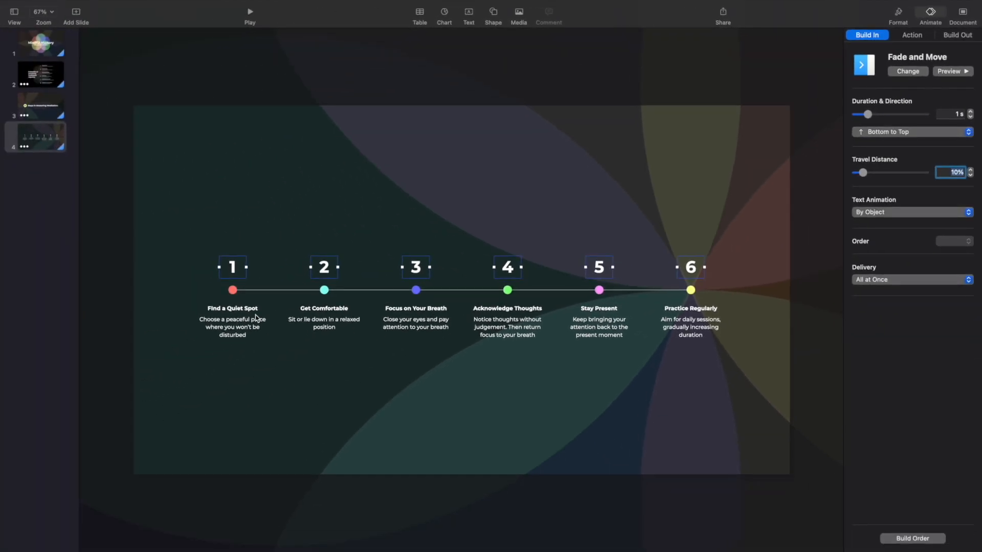
Set the Fade and Move direction of the six text boxes to Top to Bottom and the travel distance to 10%
click(237, 321)
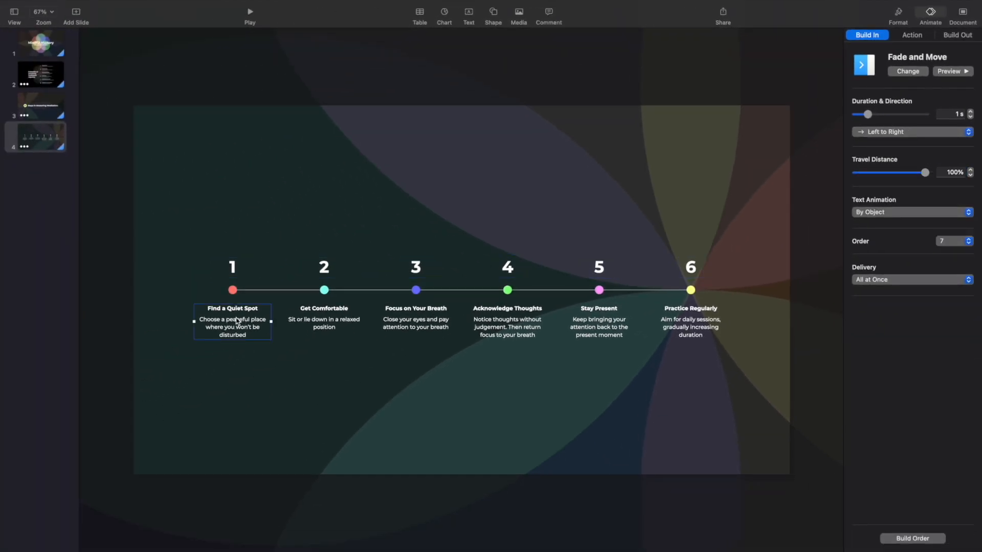
shift+click(321, 323)
shift+click(528, 322)
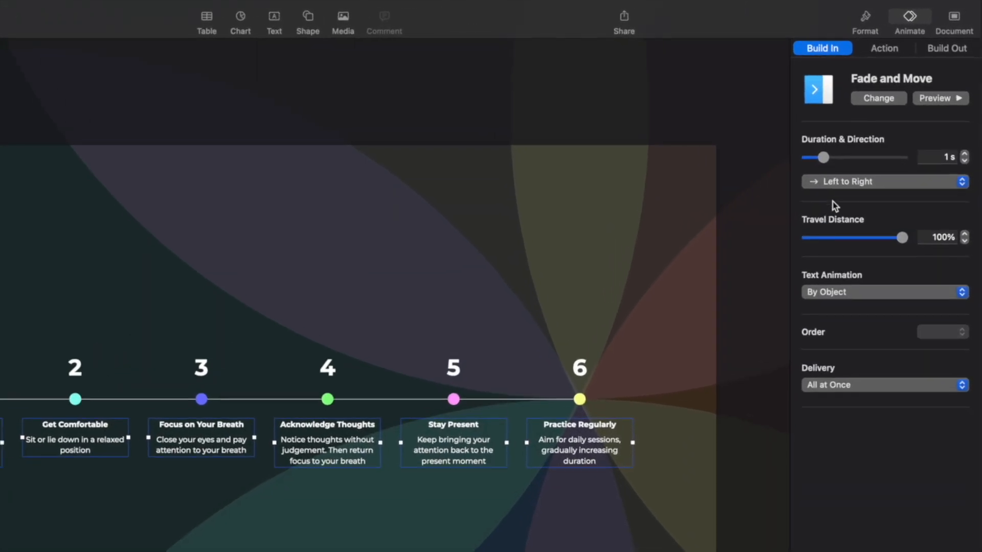
click(880, 131)
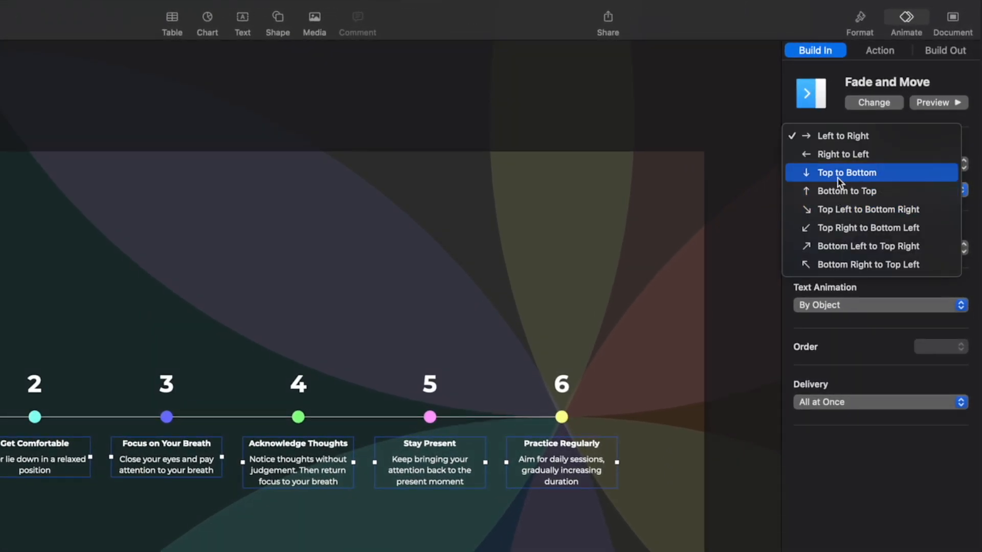
click(900, 173)
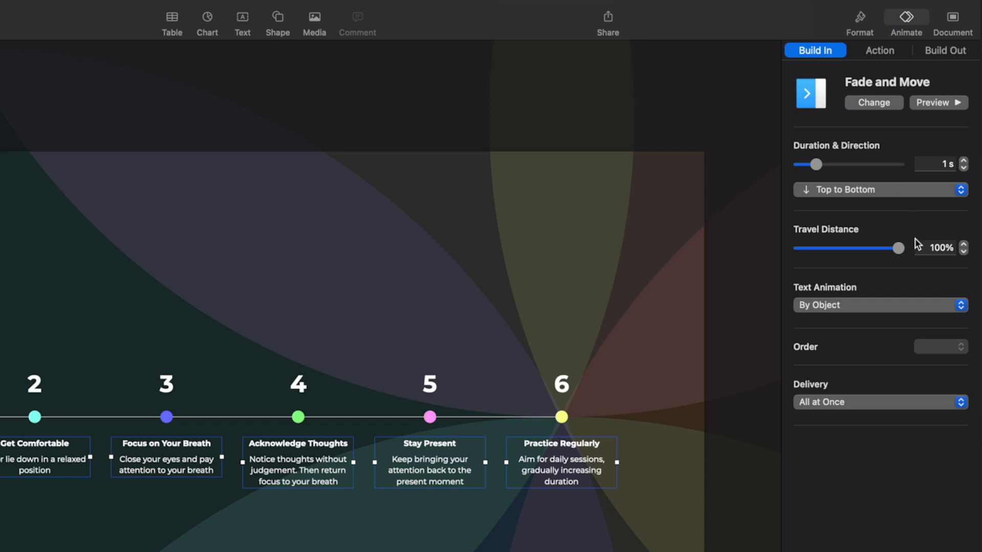
click(920, 246)
text(1)
key(Return)
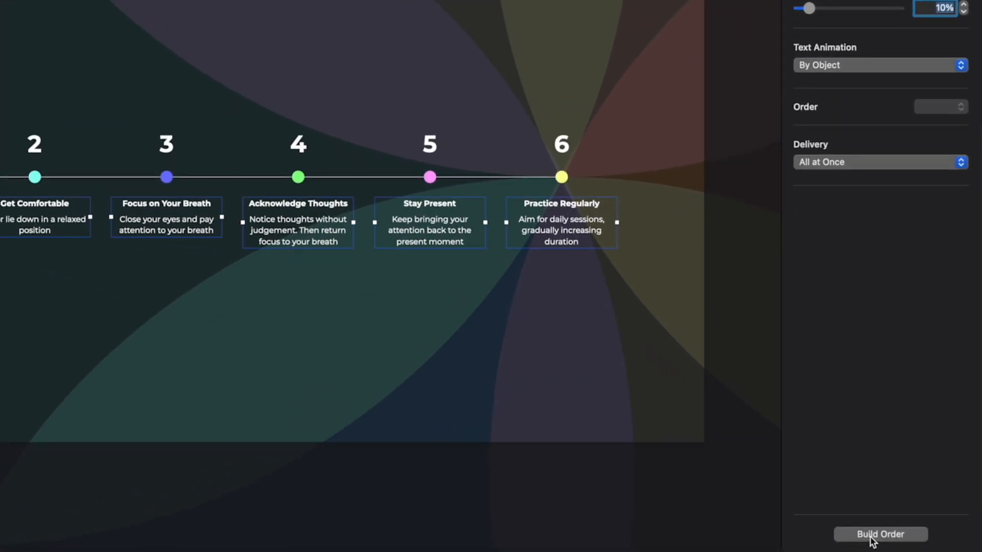
In the build order, arrange the builds of the six numbers in sequence from 1 to 6
click(906, 539)
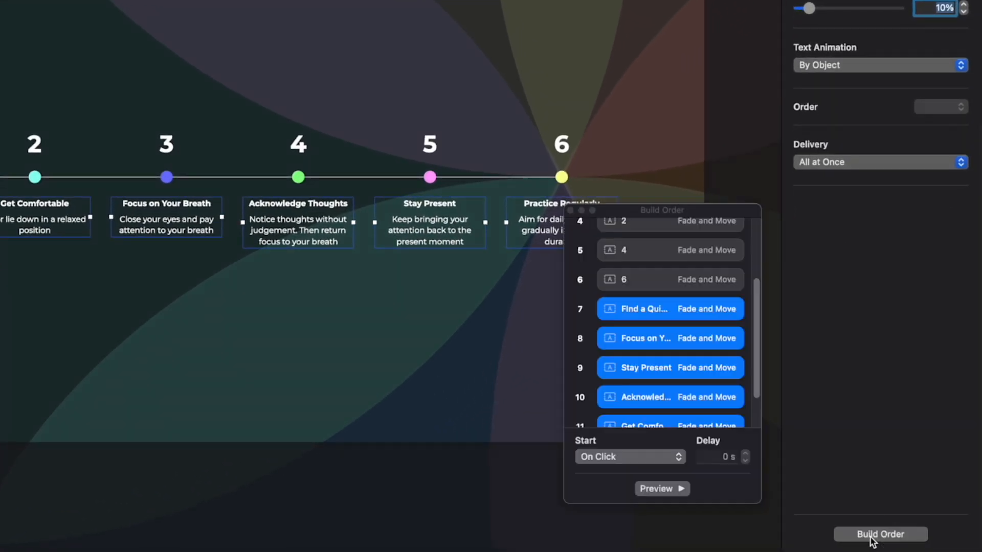
scroll(700, 382, up, 5)
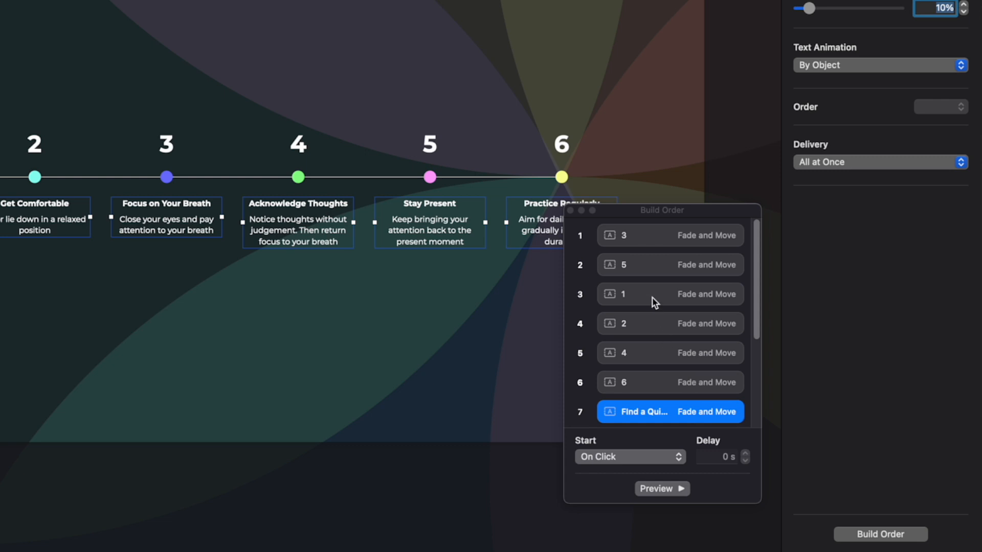
drag(653, 299, 649, 223)
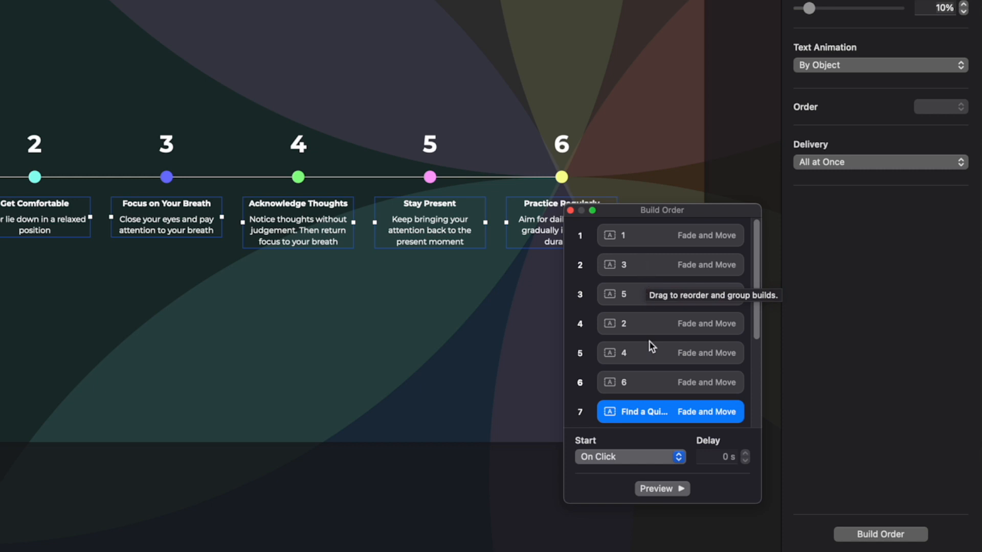
click(646, 388)
drag(646, 317, 640, 247)
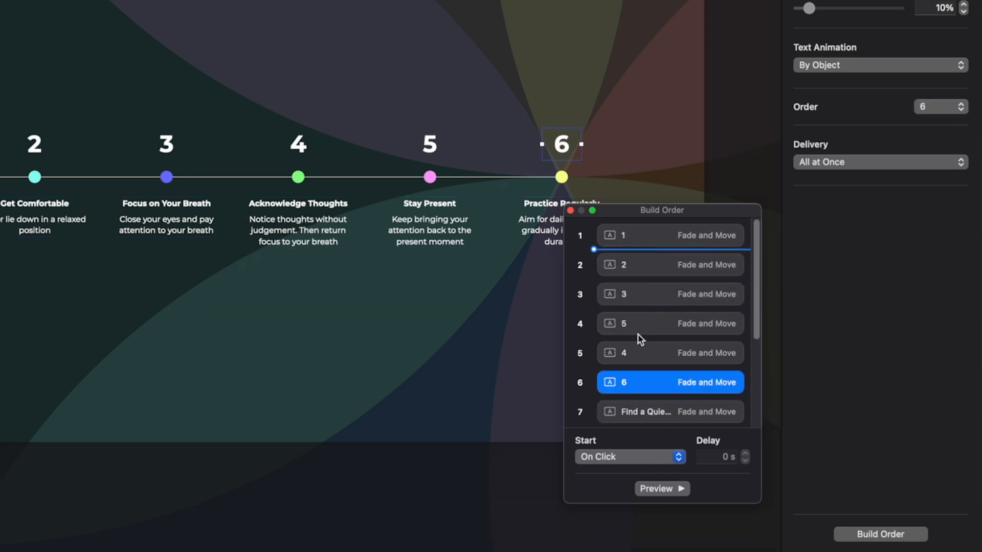
mouse_move(638, 339)
mouse_down()
mouse_move(638, 315)
mouse_move(638, 328)
mouse_up()
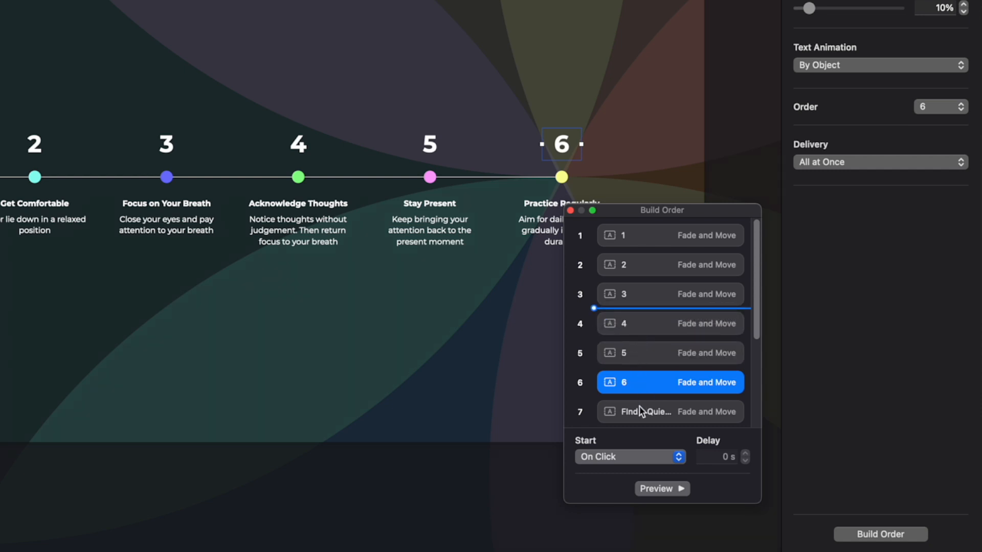
Place the Find a Quiet Spot, Focus on Your Breath and Stay Present builds directly after numbers 1, 3 and 5
drag(639, 408, 647, 248)
scroll(646, 320, down, 3)
scroll(646, 321, up, 2)
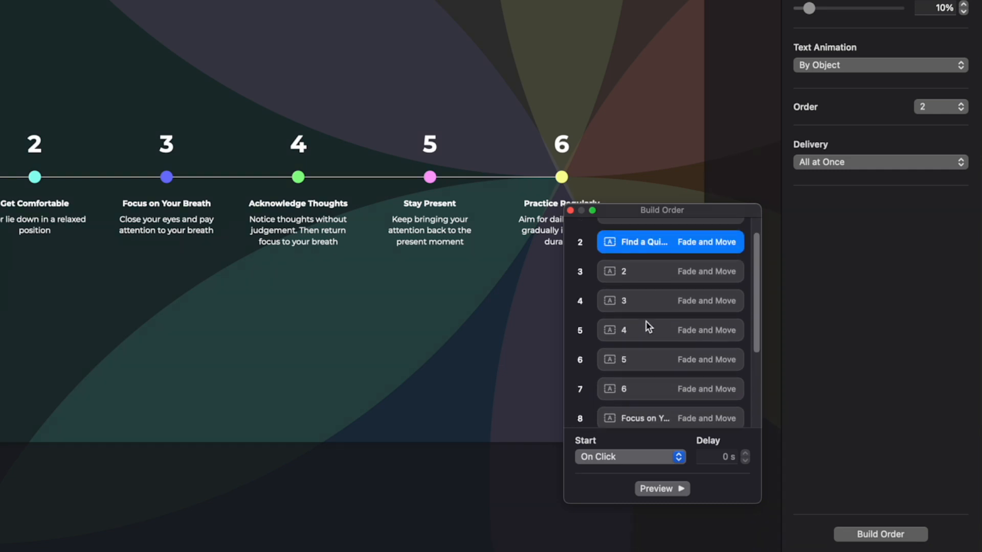
scroll(646, 322, down, 1)
drag(651, 412, 646, 336)
scroll(647, 338, down, 1)
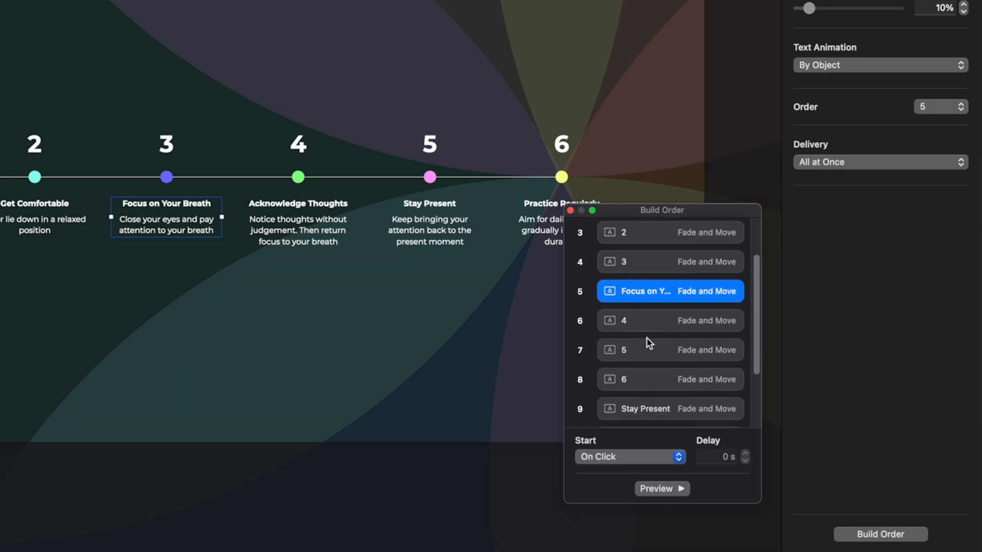
drag(650, 415, 647, 369)
scroll(650, 374, down, 1)
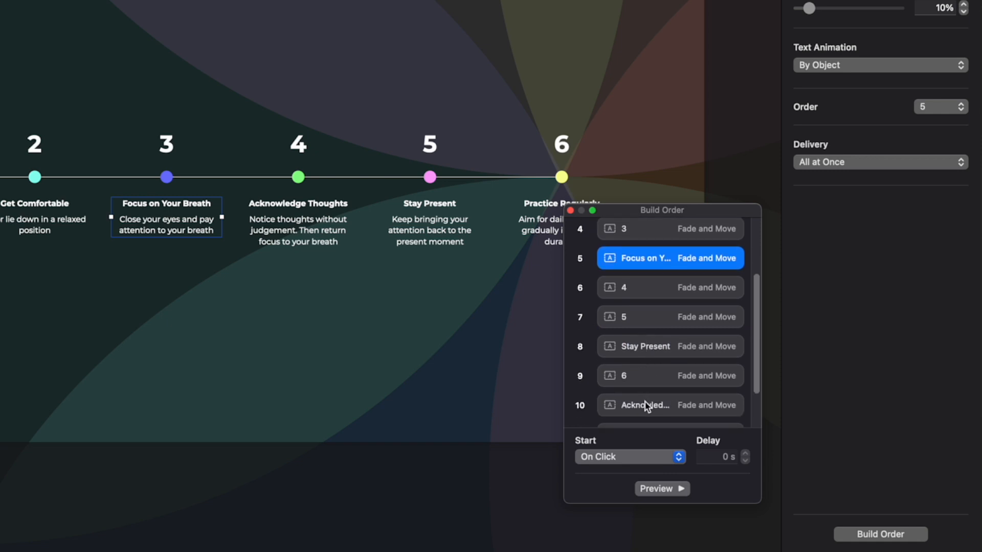
Place the Acknowledge Thoughts build directly after number 4 and the Get Comfortable build directly after number 2
drag(644, 404, 639, 313)
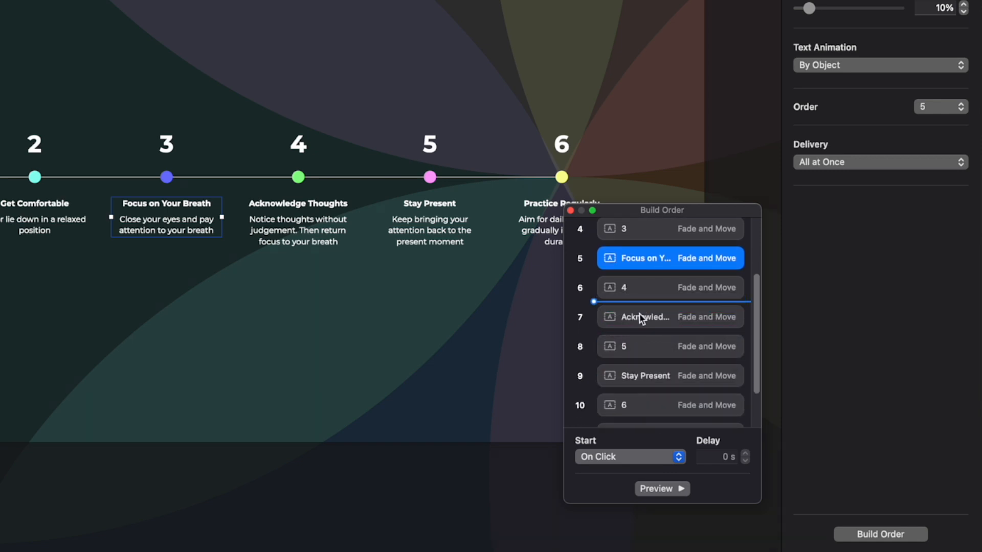
scroll(641, 382, down, 1)
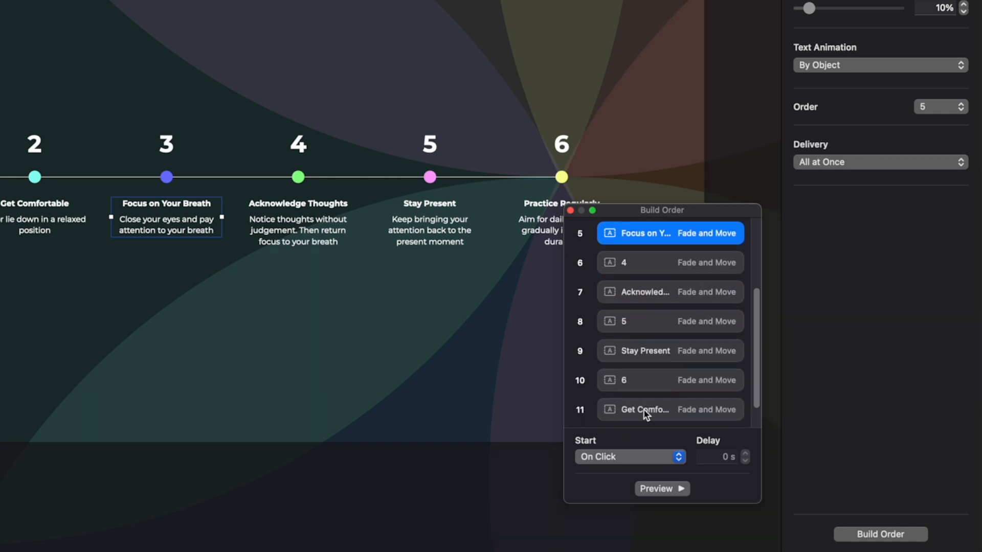
drag(644, 411, 639, 238)
scroll(647, 323, up, 2)
scroll(654, 340, down, 3)
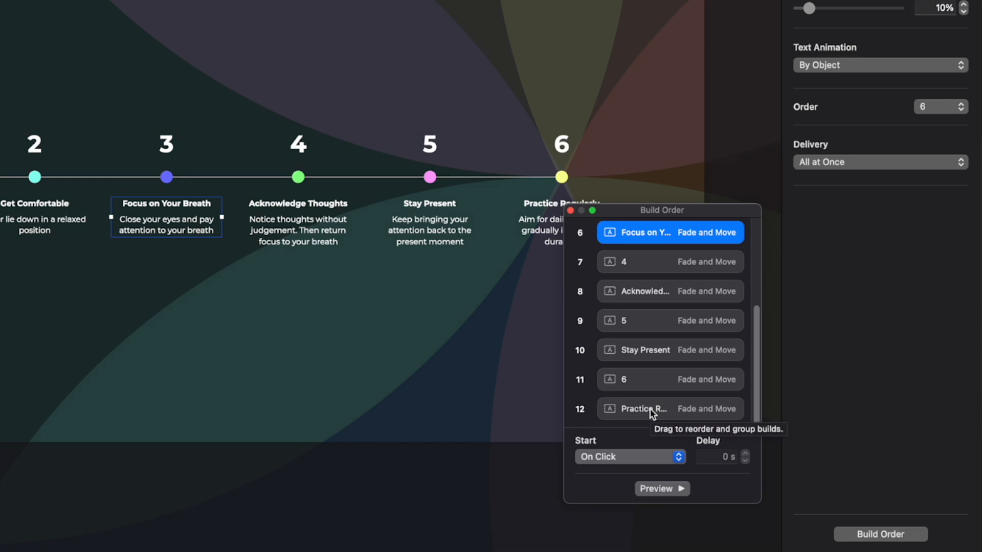
Set the first build, number 1, to start After Transition
scroll(651, 410, up, 5)
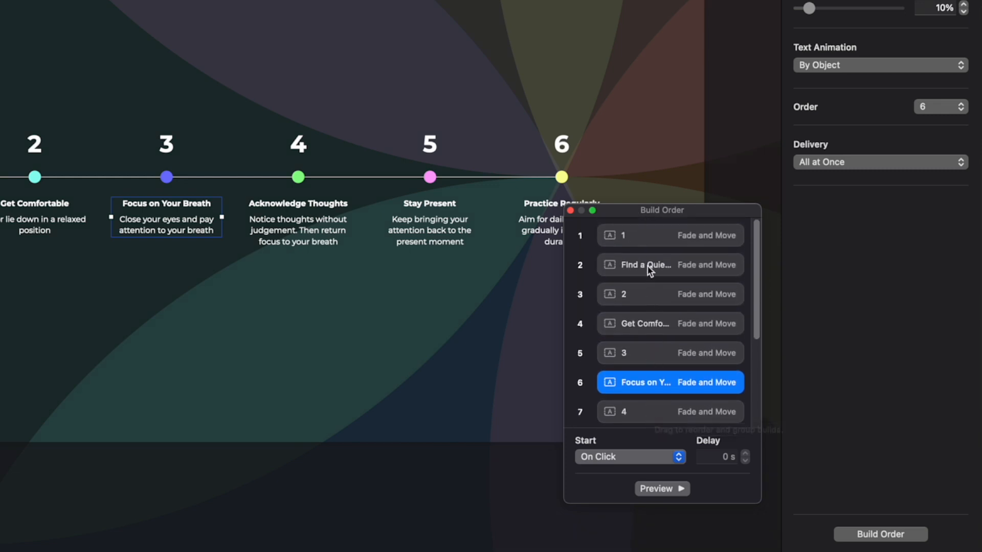
click(646, 241)
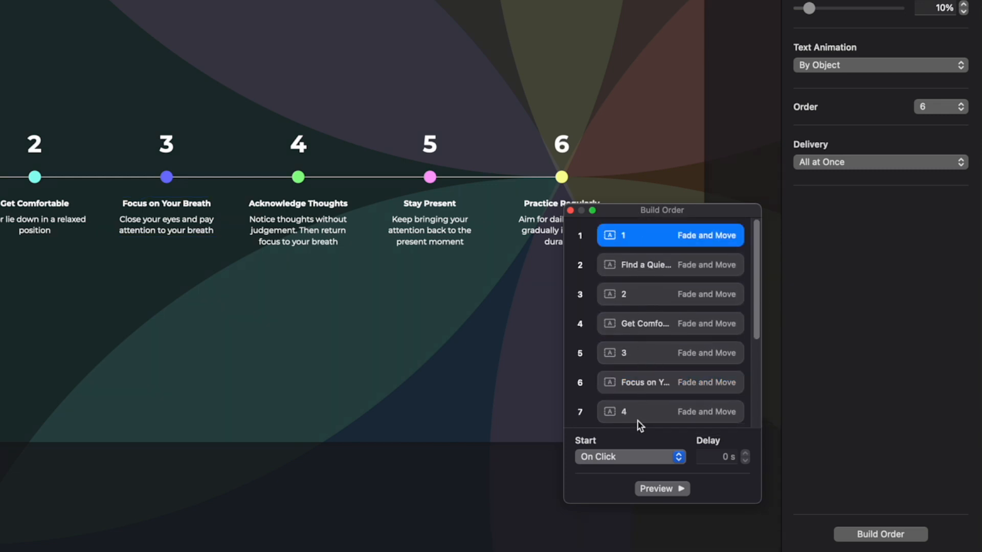
click(638, 458)
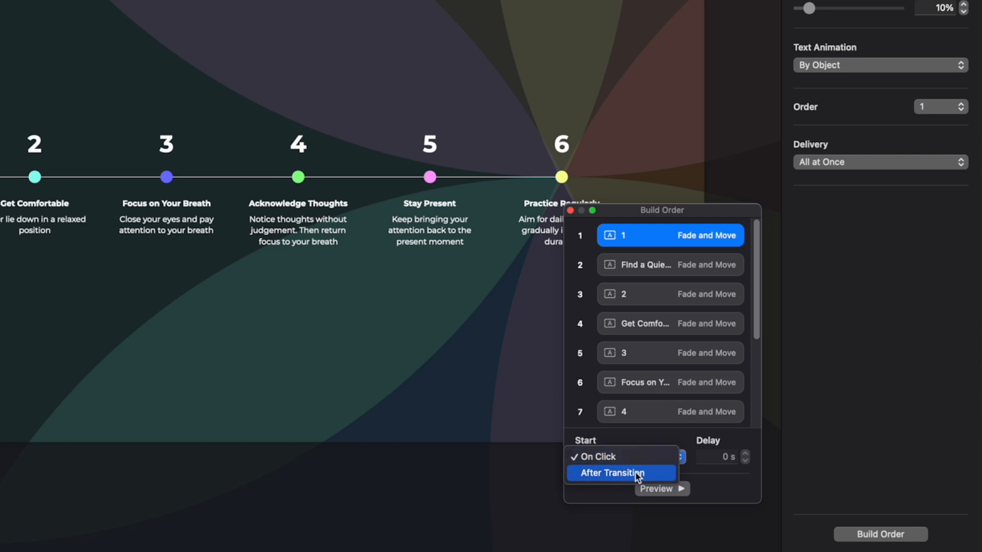
click(638, 474)
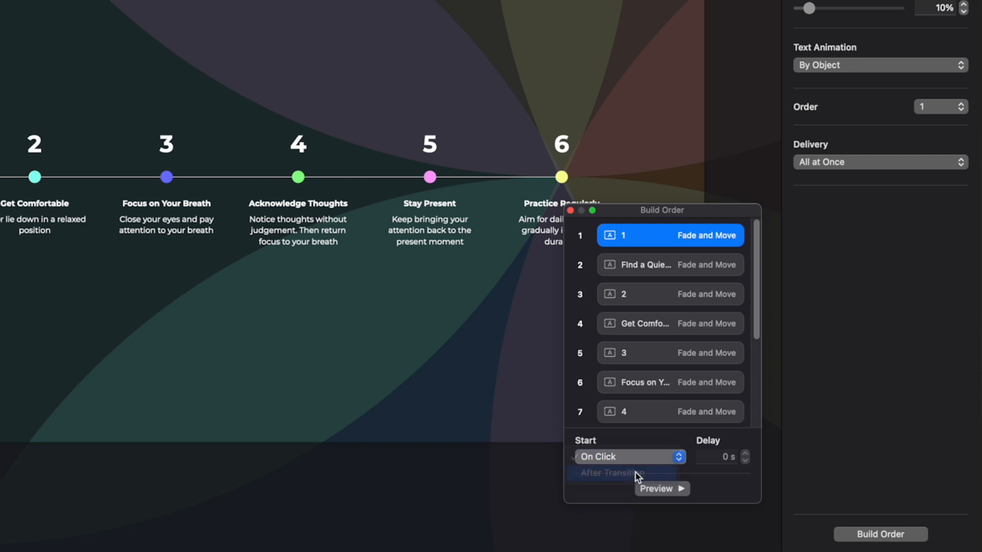
Set builds 2 to 12 to start with build 1 at a 0.10 s delay and preview the animation
click(660, 269)
scroll(660, 267, down, 5)
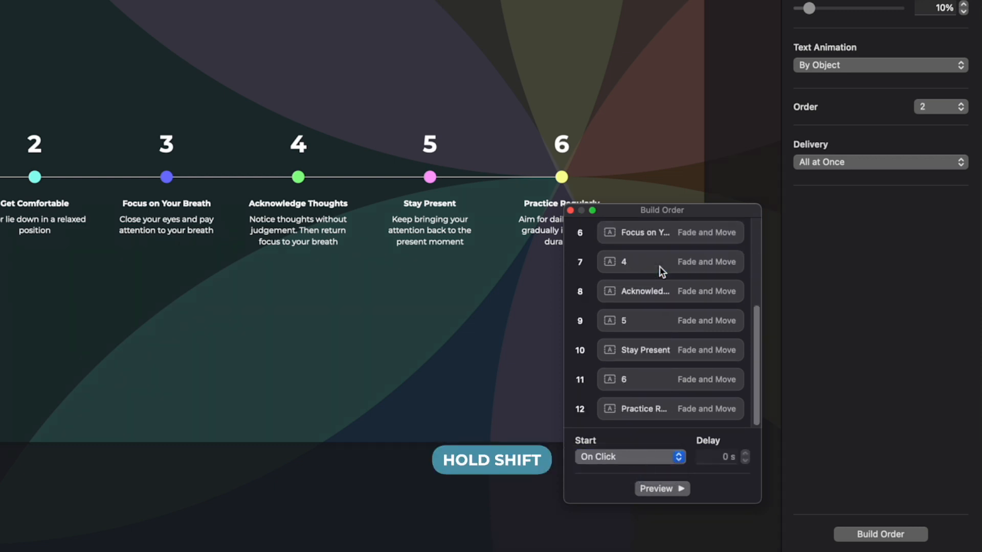
shift+click(663, 410)
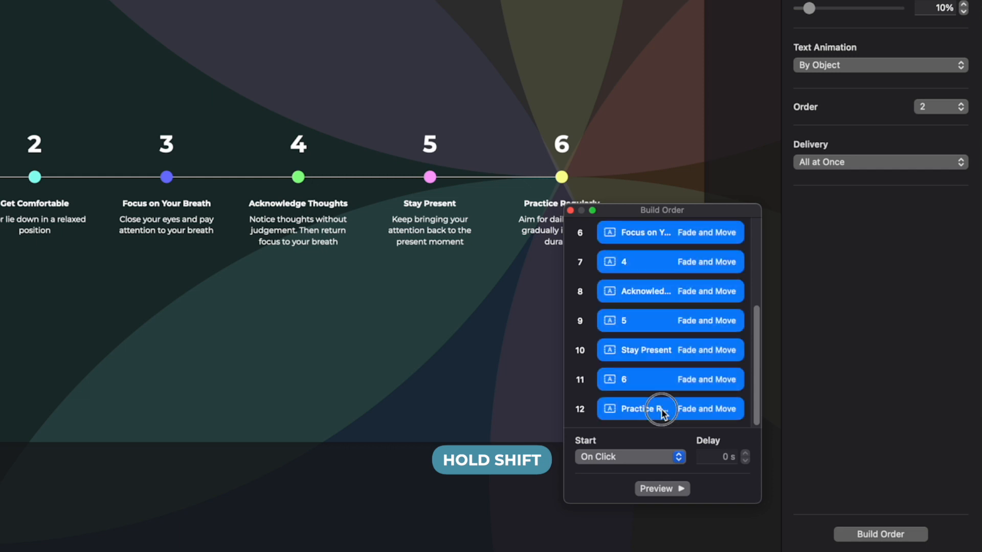
click(667, 457)
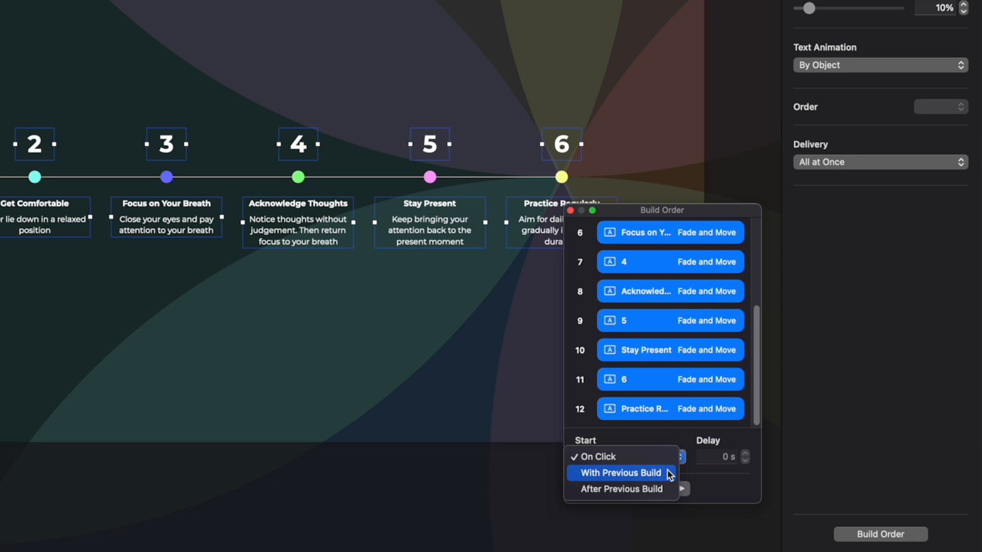
click(668, 473)
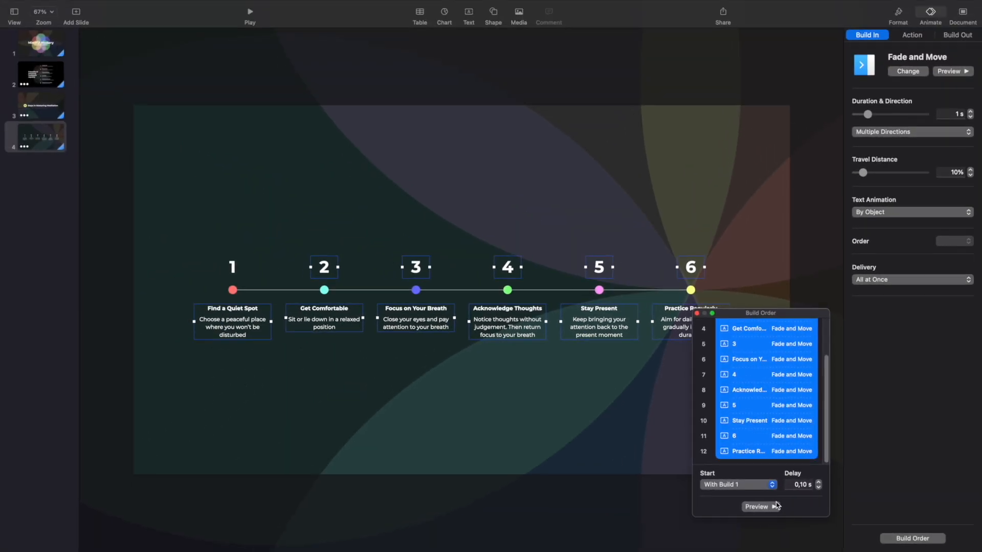
click(680, 489)
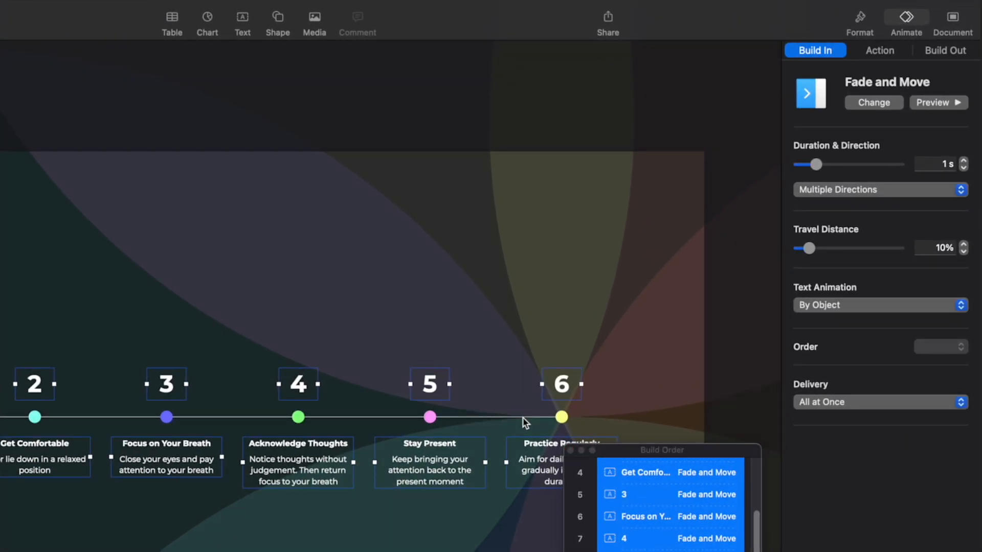
Apply a Wipe build-out effect from the left to the timeline's connecting line and close the build order
click(523, 418)
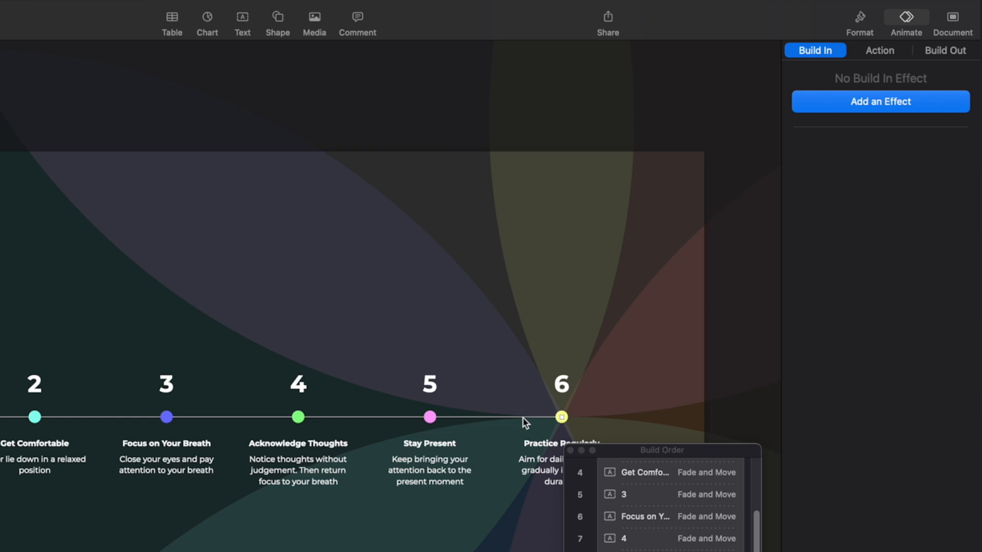
click(935, 50)
click(902, 105)
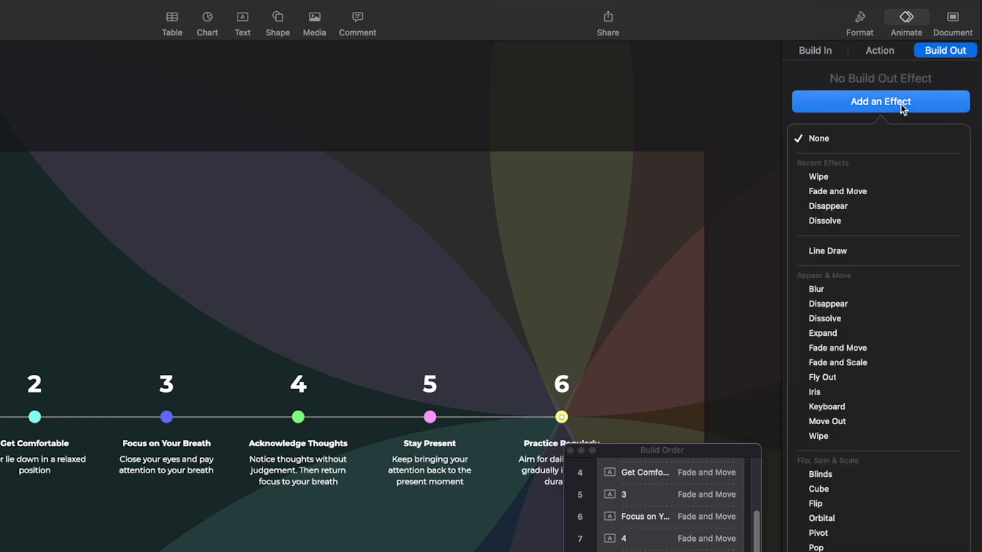
click(892, 438)
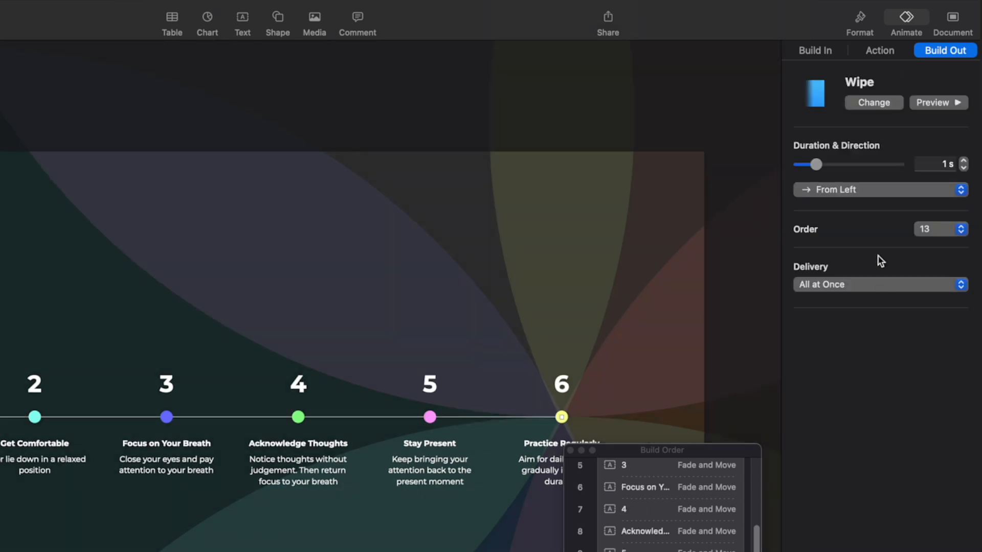
click(883, 192)
click(881, 193)
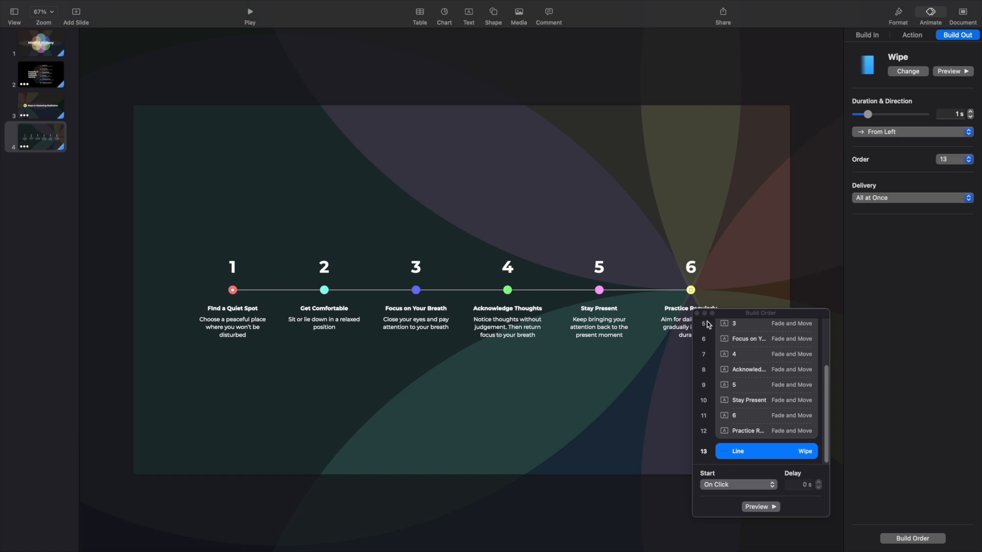
click(698, 314)
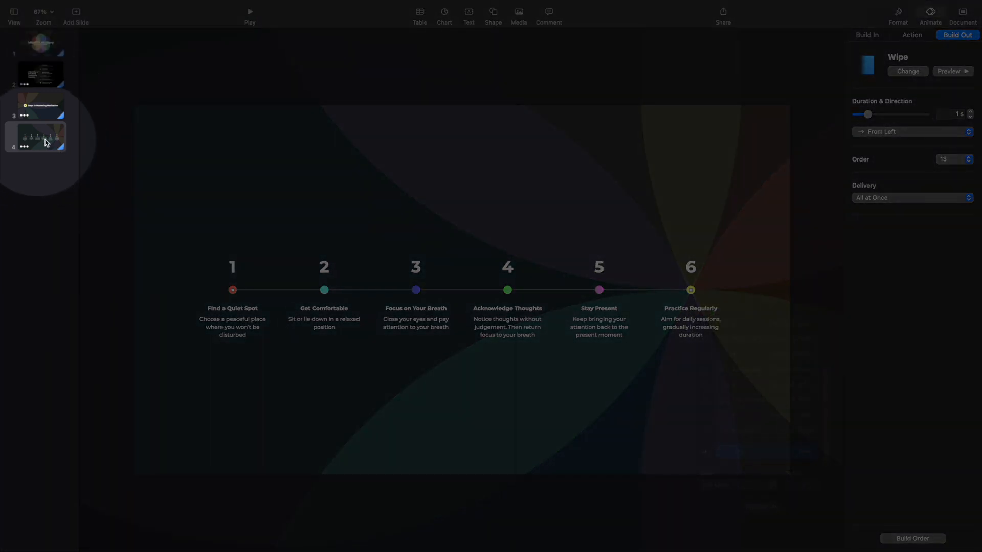
Set the Magic Move transition of slide 4 to start Automatically with a delay of 0 s
click(46, 142)
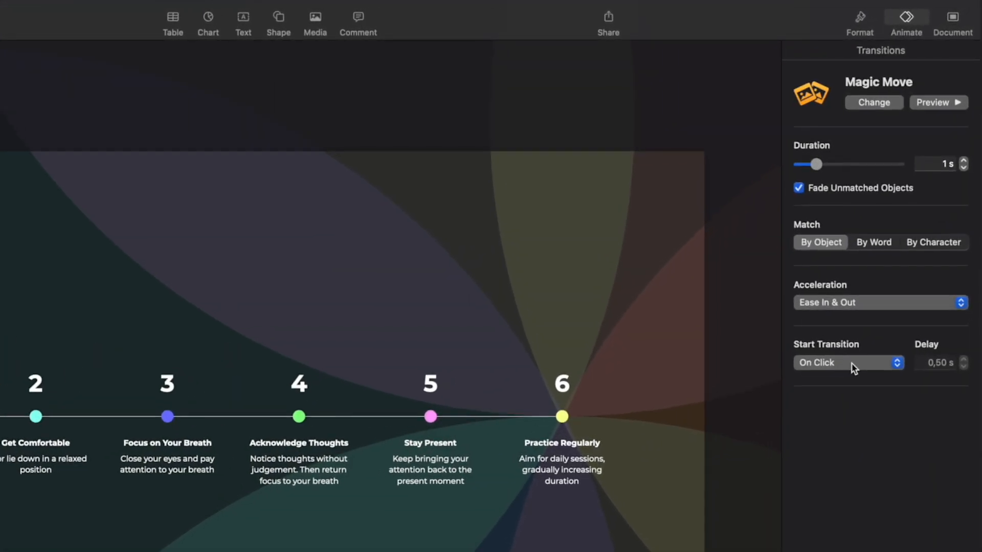
click(892, 254)
click(863, 381)
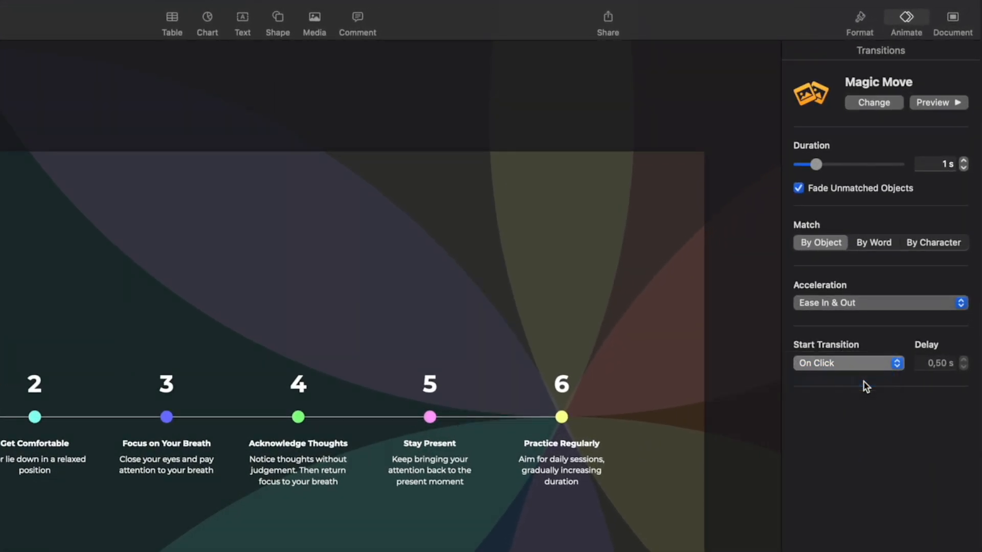
click(923, 364)
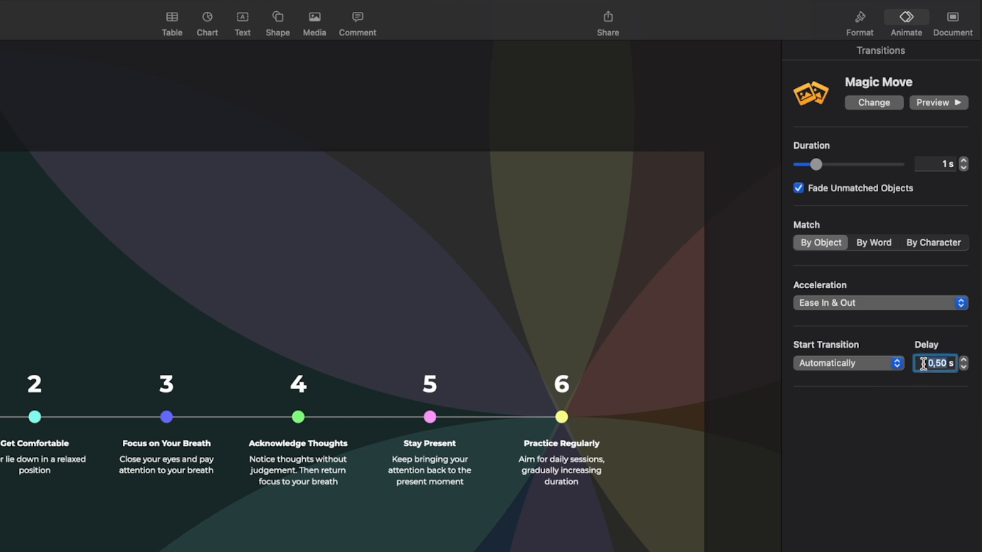
text(0)
key(Return)
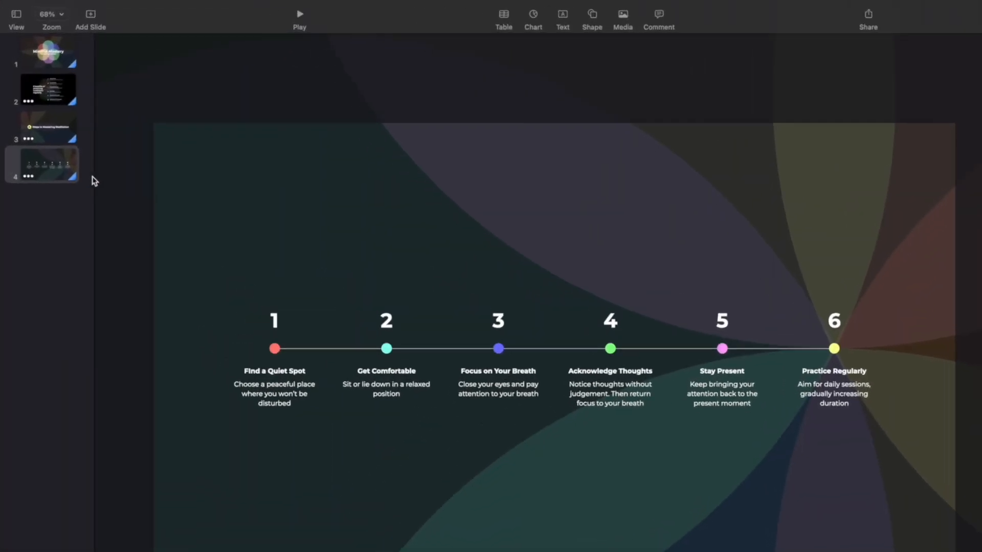
Duplicate slide 4 with the six-step timeline
click(51, 132)
right_click(52, 135)
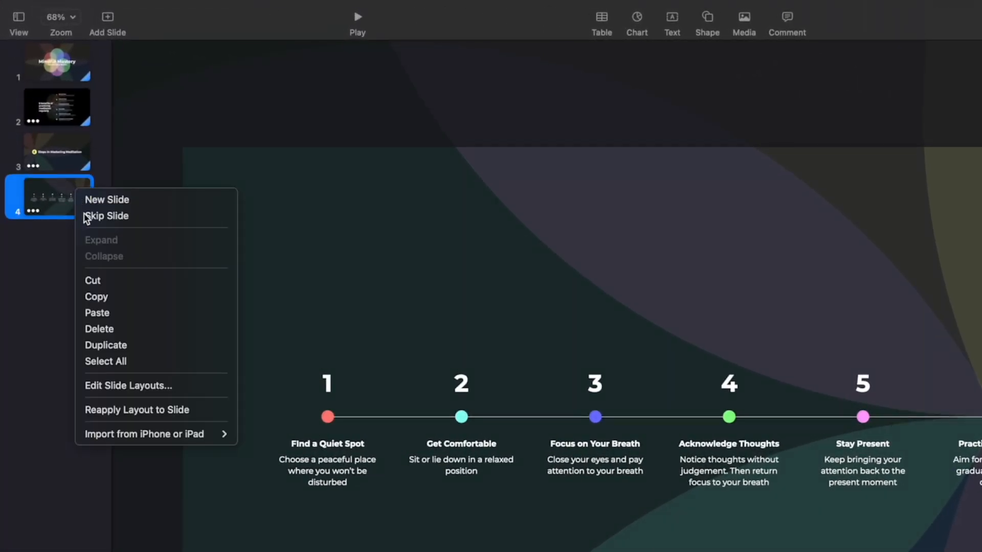
click(148, 347)
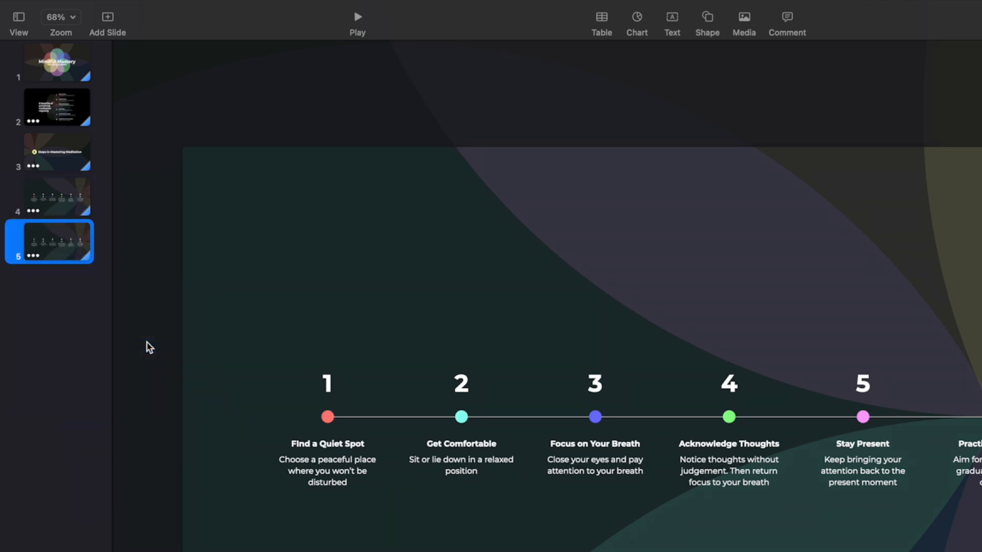
Delete the numbers 1 to 6 and the horizontal connecting line from slide 5
click(329, 386)
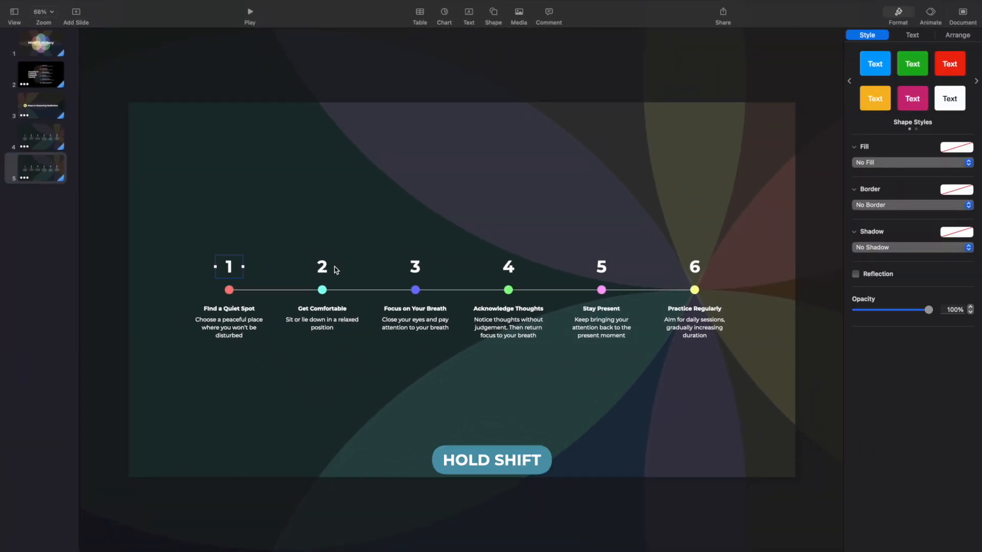
shift+click(333, 269)
shift+click(507, 266)
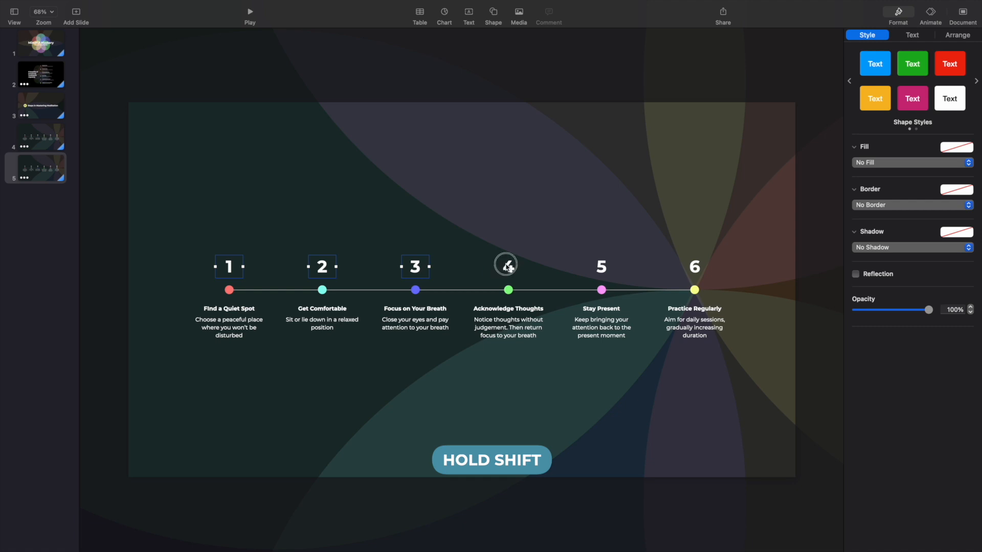
shift+click(695, 268)
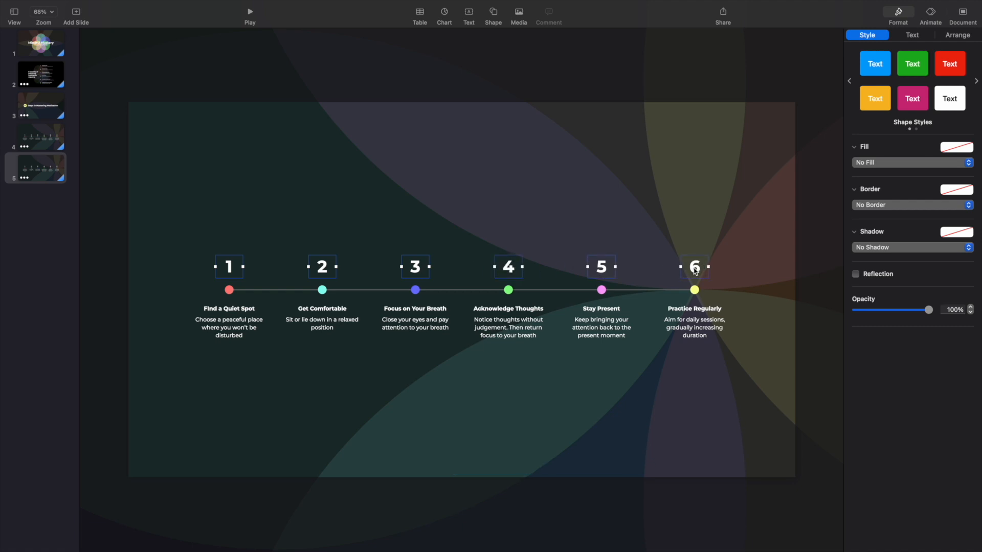
key(BackSpace)
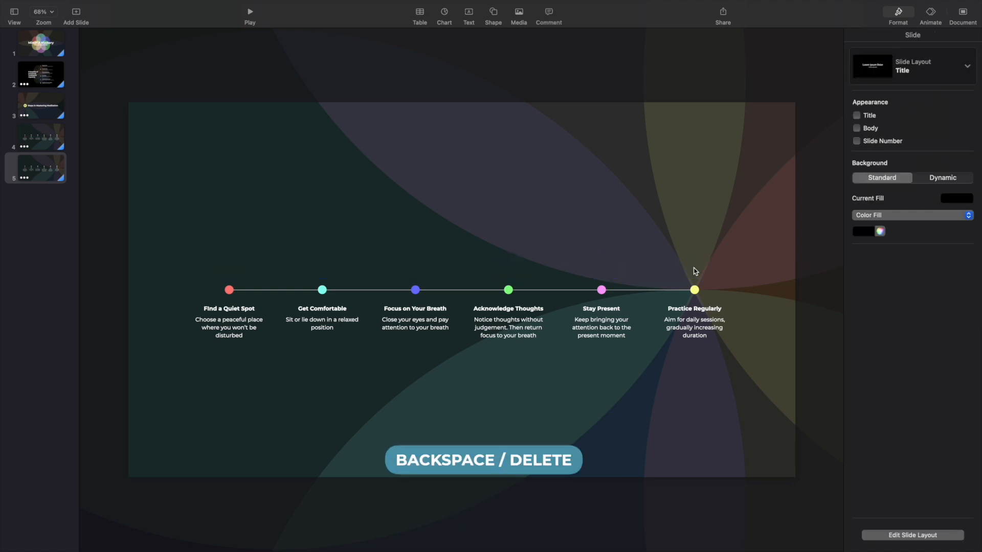
click(668, 291)
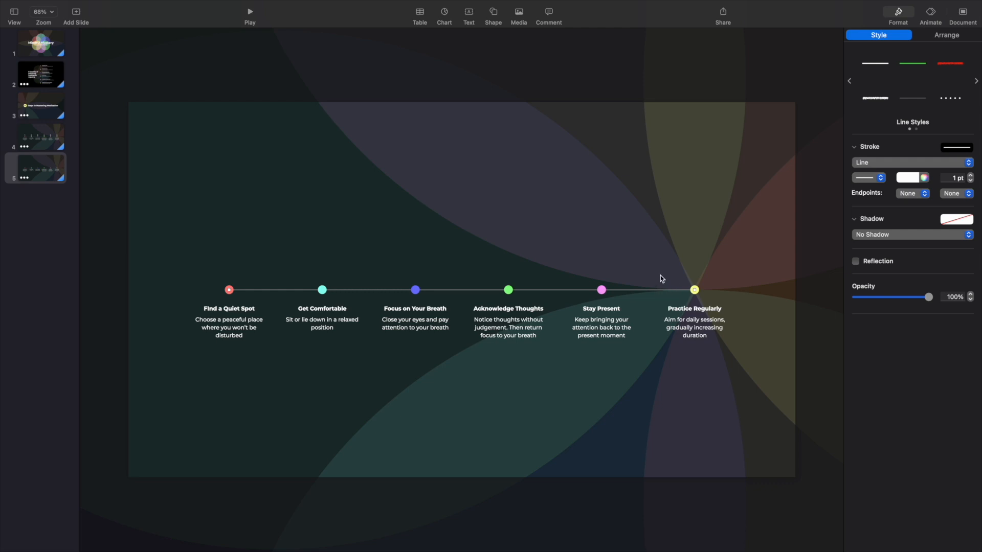
key(BackSpace)
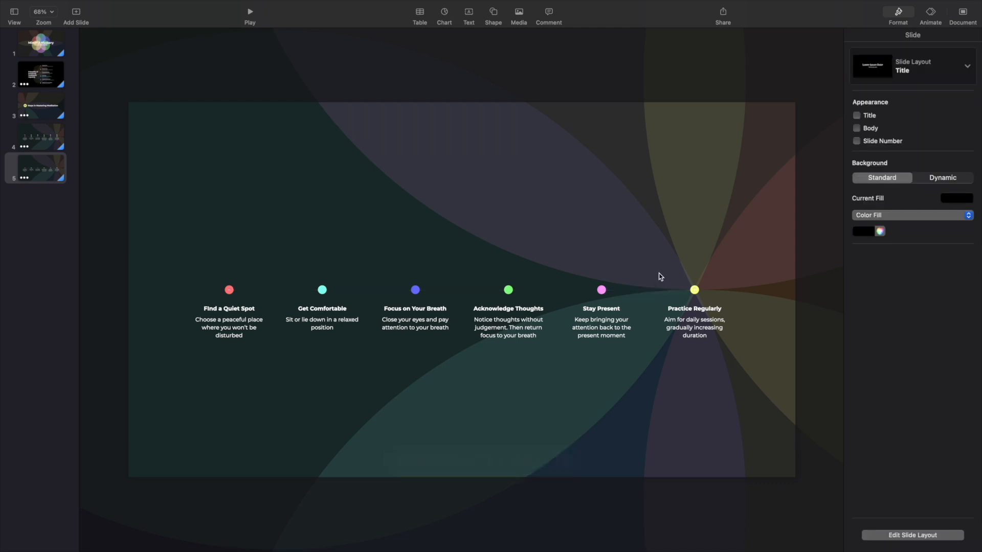
Move all six step text blocks together straight down to the lower edge of slide 5
click(226, 330)
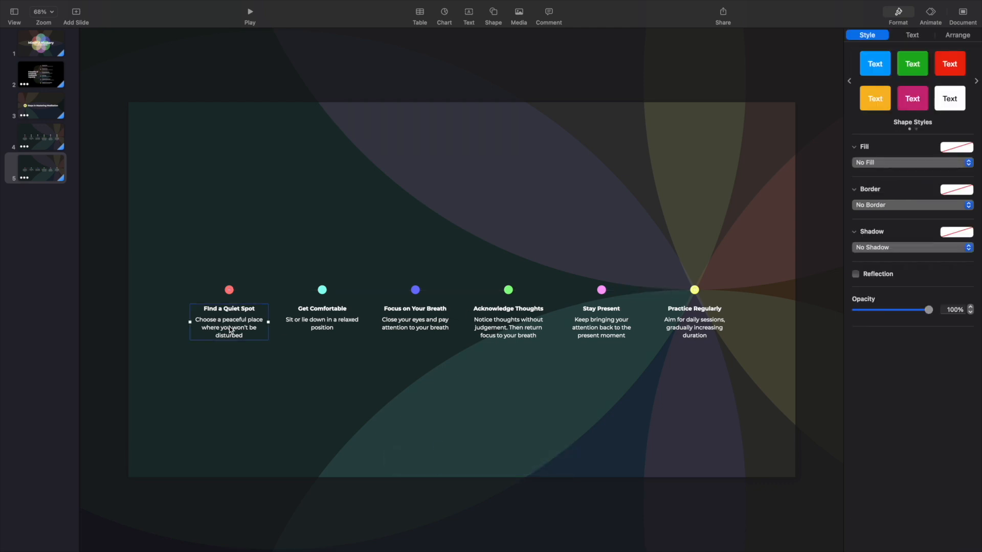
shift+click(335, 332)
shift+click(443, 329)
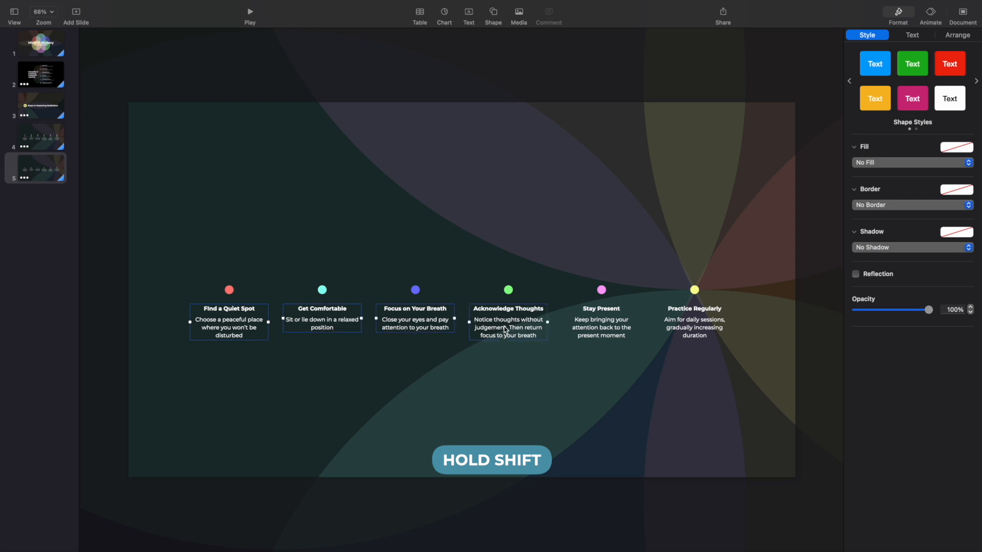
shift+click(702, 329)
drag(702, 329, 691, 438)
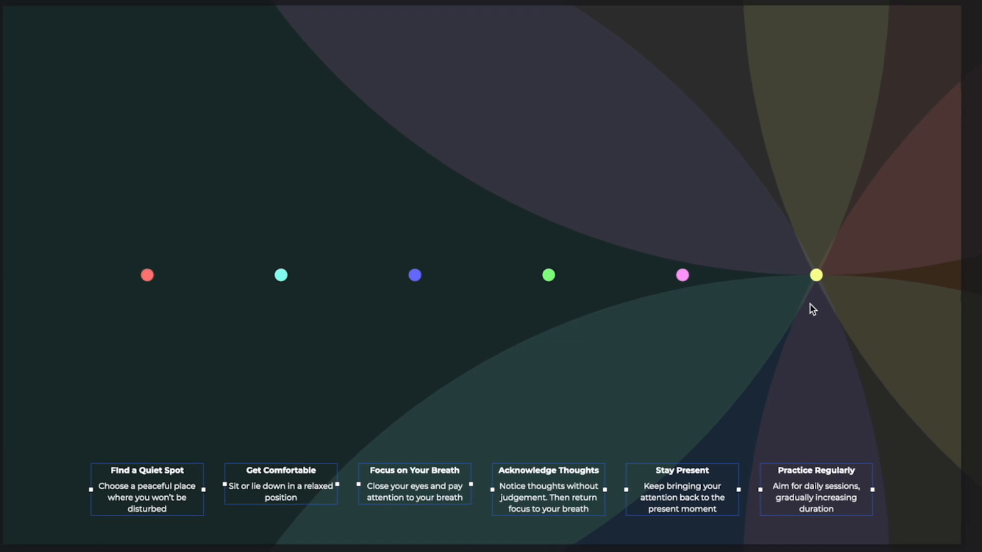
Stagger the dots vertically: raise the yellow, pink and green ones, and lower the turquoise and red ones, keeping their columns
drag(815, 276, 817, 191)
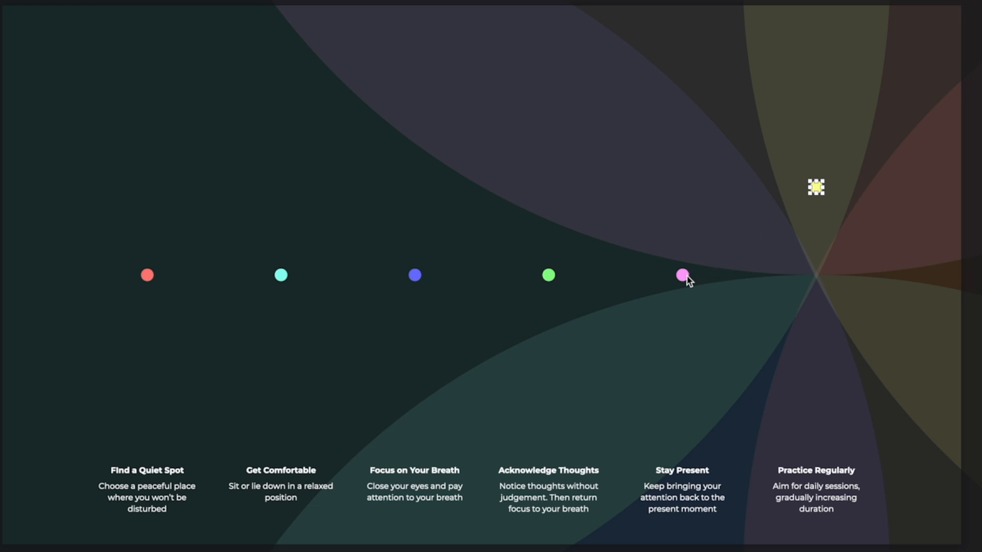
drag(687, 277, 689, 238)
drag(554, 274, 554, 216)
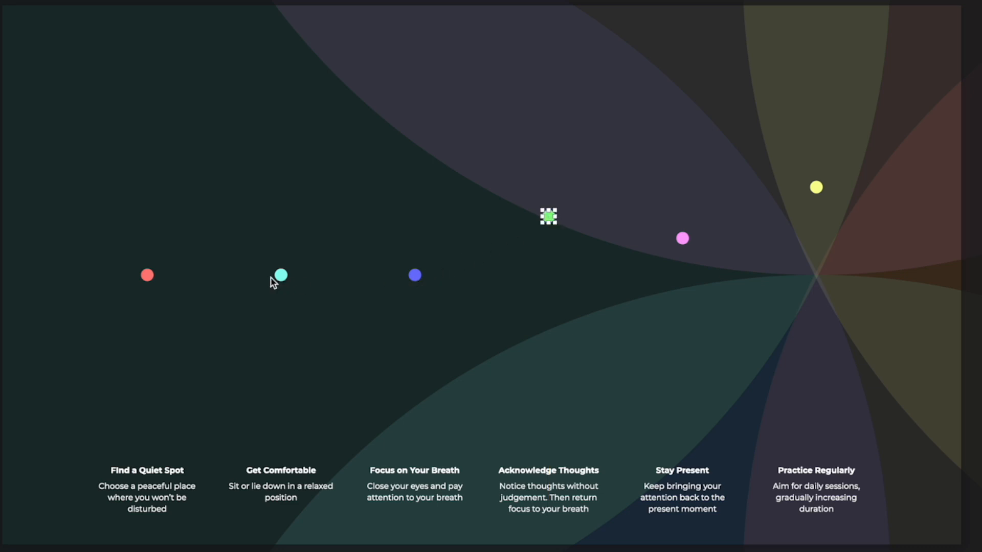
drag(285, 281, 276, 340)
drag(146, 279, 146, 305)
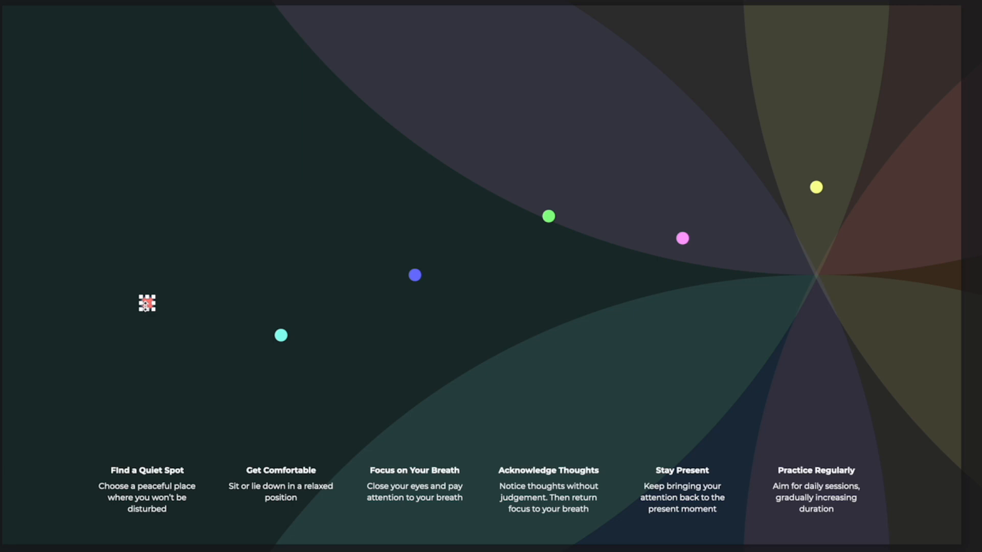
Distribute the six dots vertically and shift them down together until they are centred on the slide
shift+click(279, 339)
shift+click(548, 216)
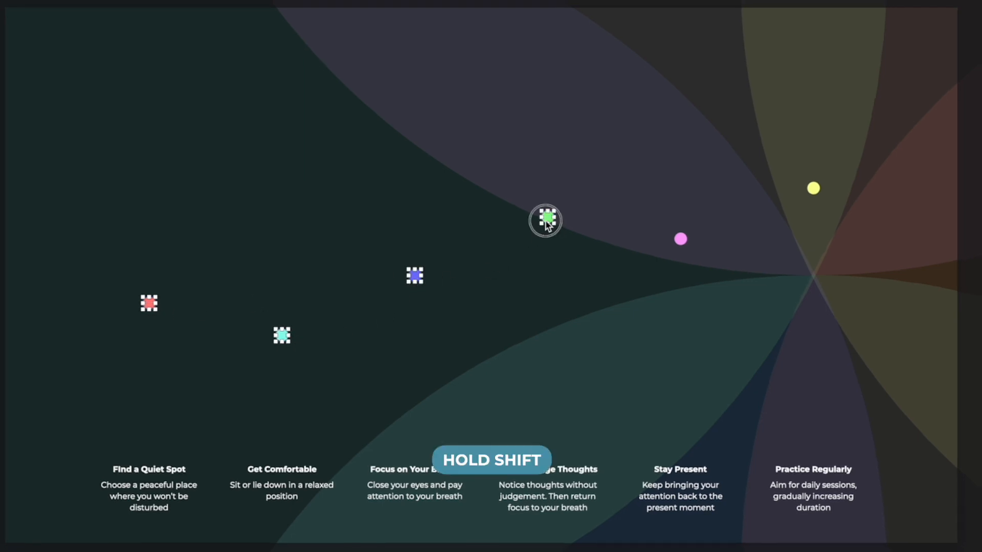
shift+click(682, 238)
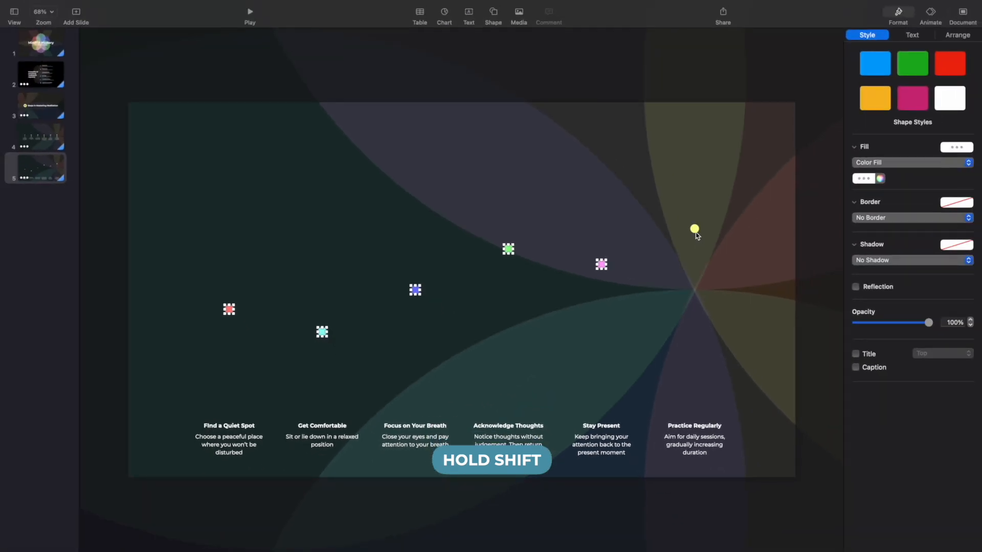
shift+click(694, 229)
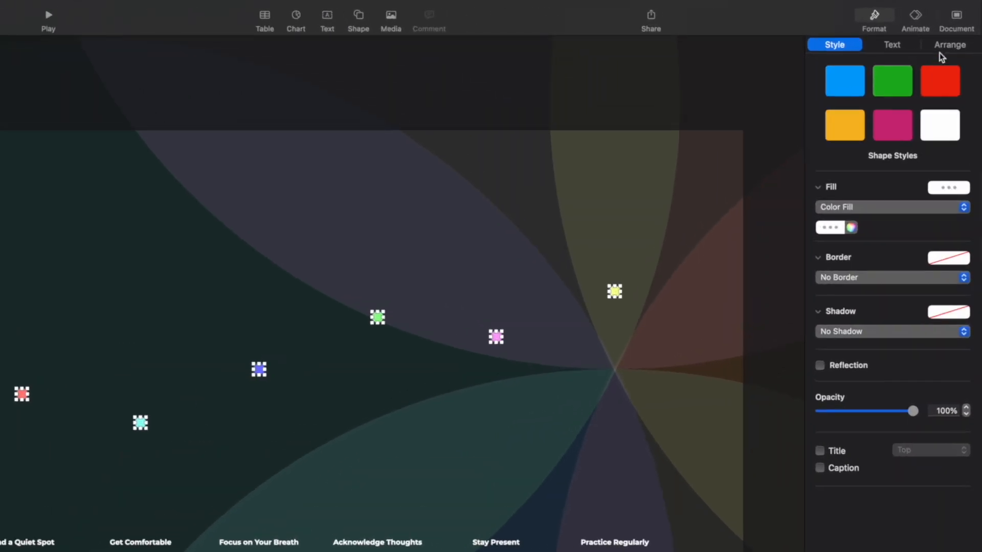
click(958, 35)
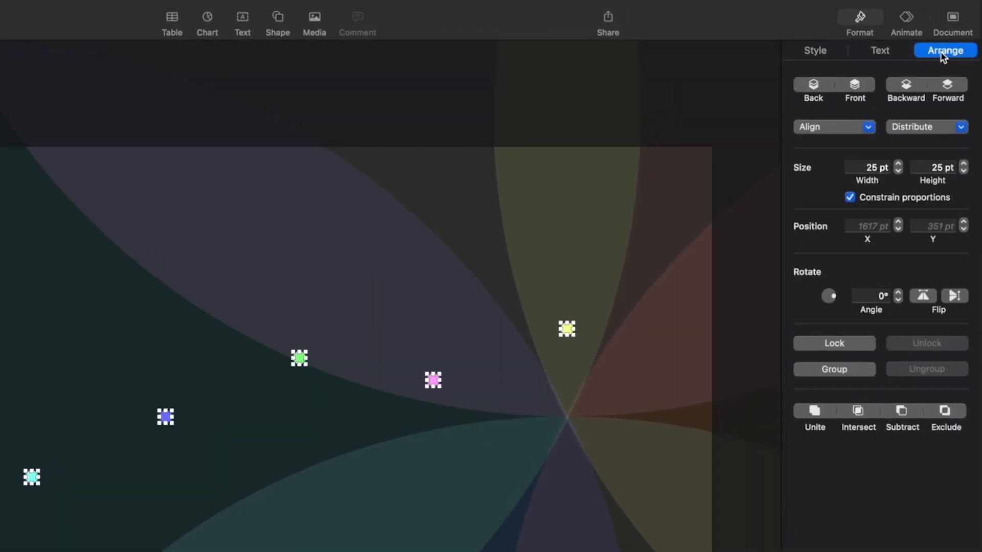
click(961, 127)
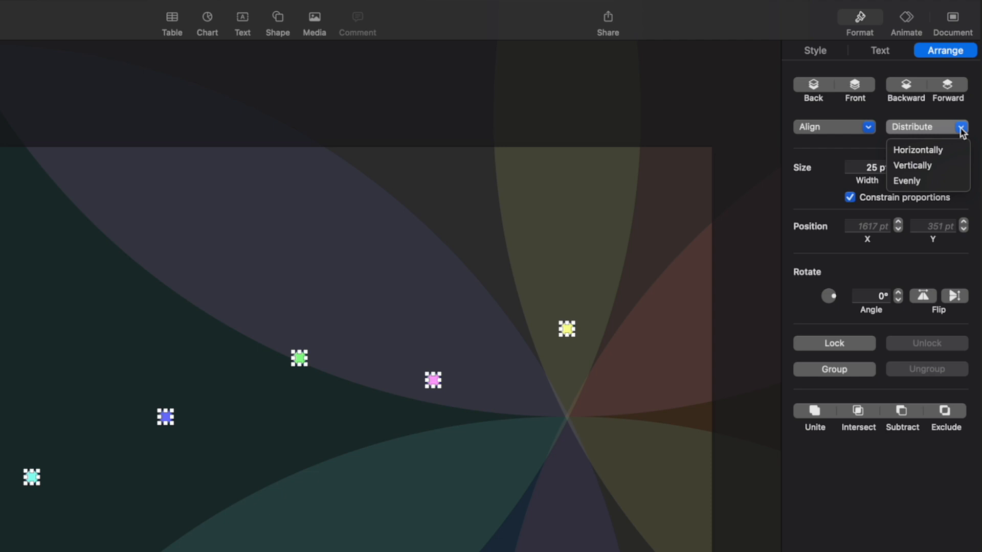
click(947, 165)
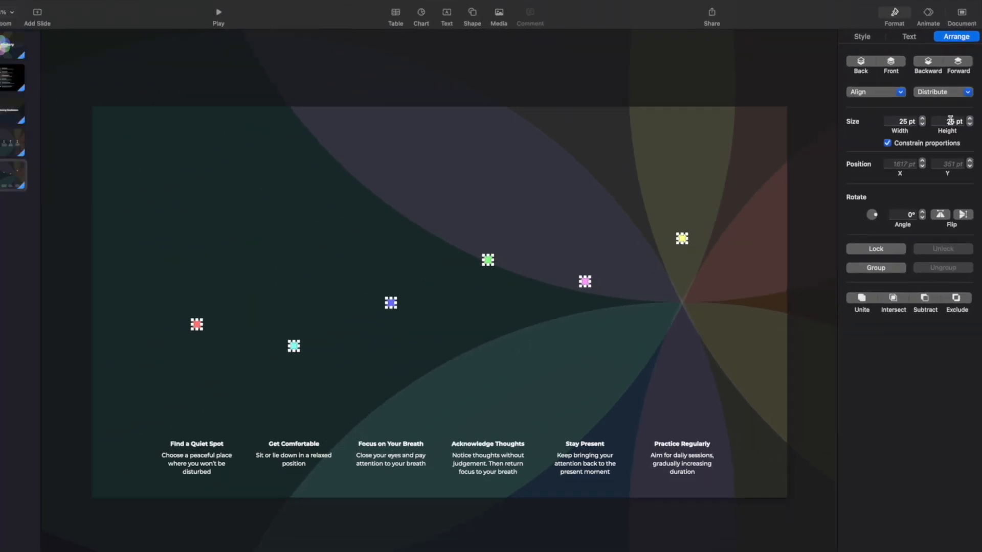
drag(694, 229, 696, 240)
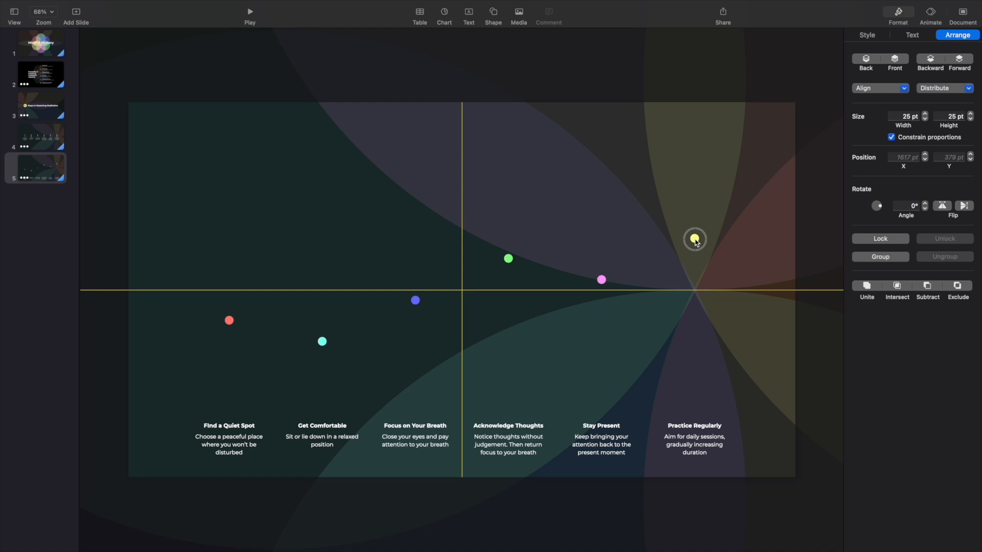
drag(695, 241, 695, 240)
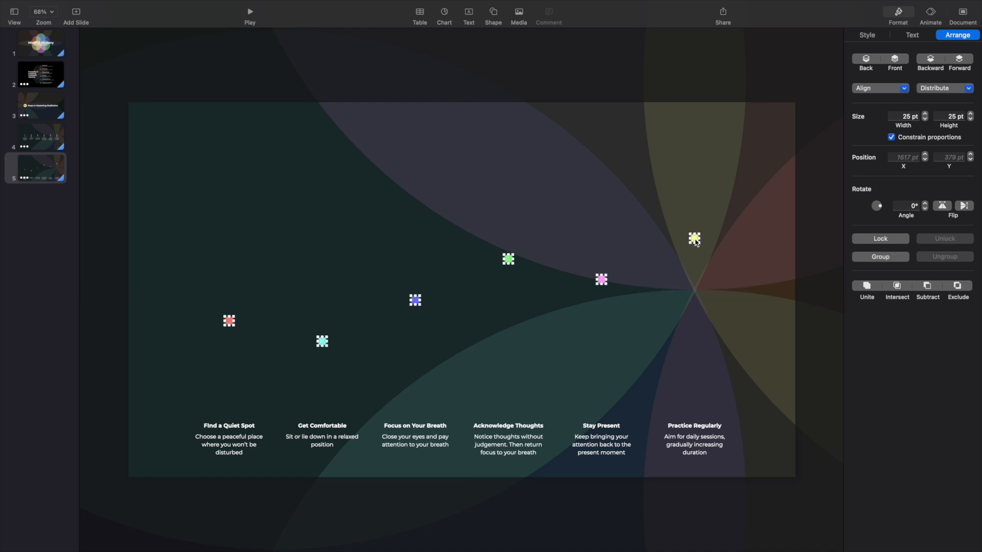
Move the background flower up so its centre sits on the yellow dot, and set its rotation to 90°
click(680, 264)
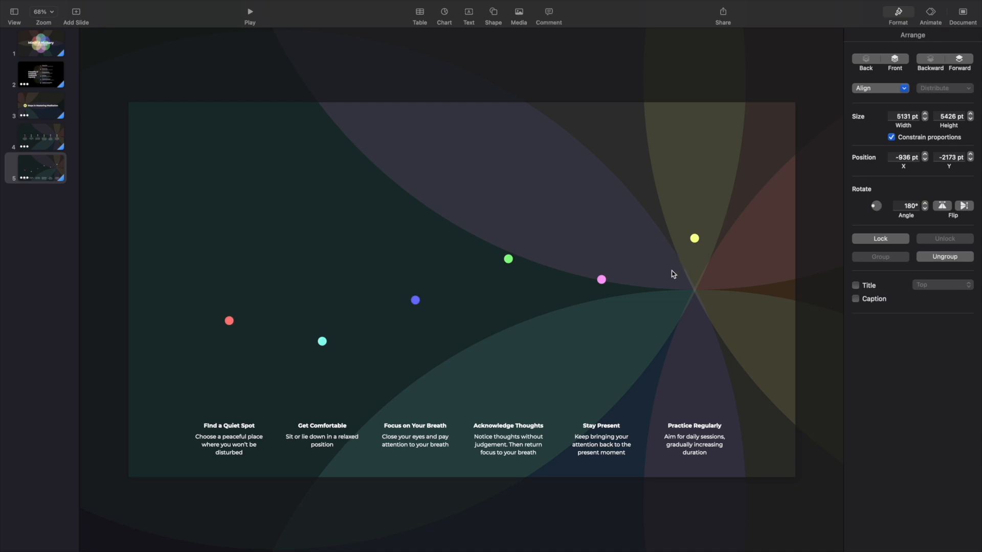
drag(676, 287, 679, 237)
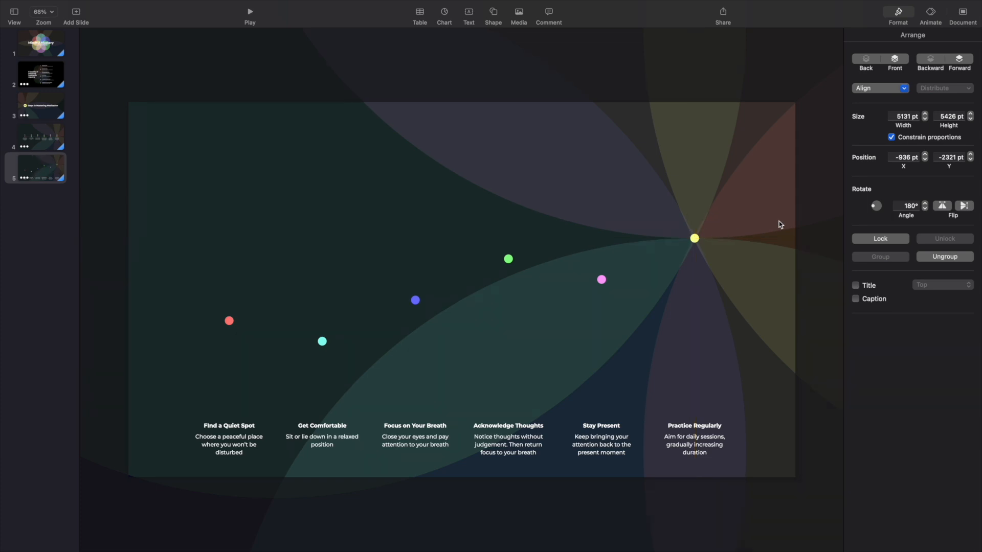
click(894, 206)
key(Return)
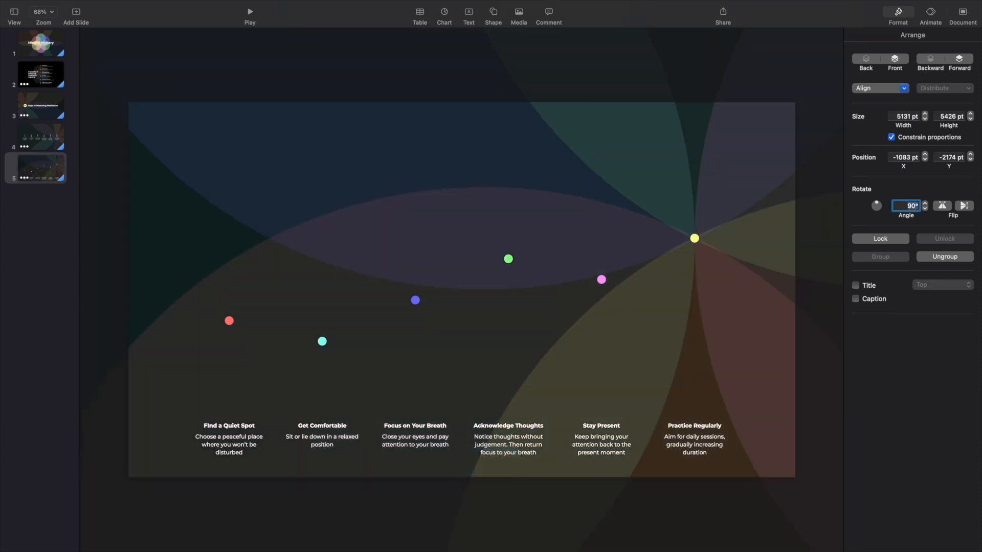
Insert a straight line and attach its ends to the centres of the red and turquoise dots
click(494, 14)
click(485, 62)
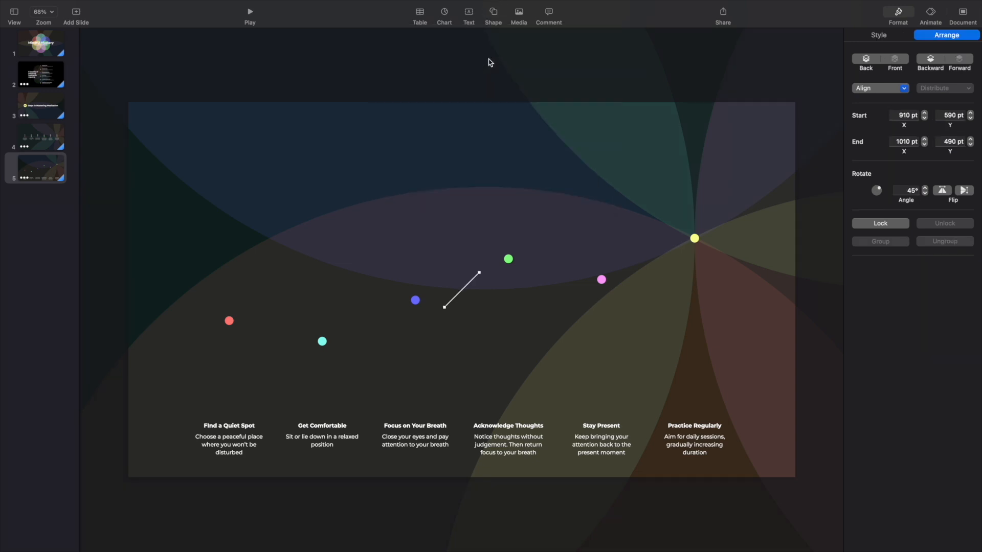
drag(445, 307, 229, 321)
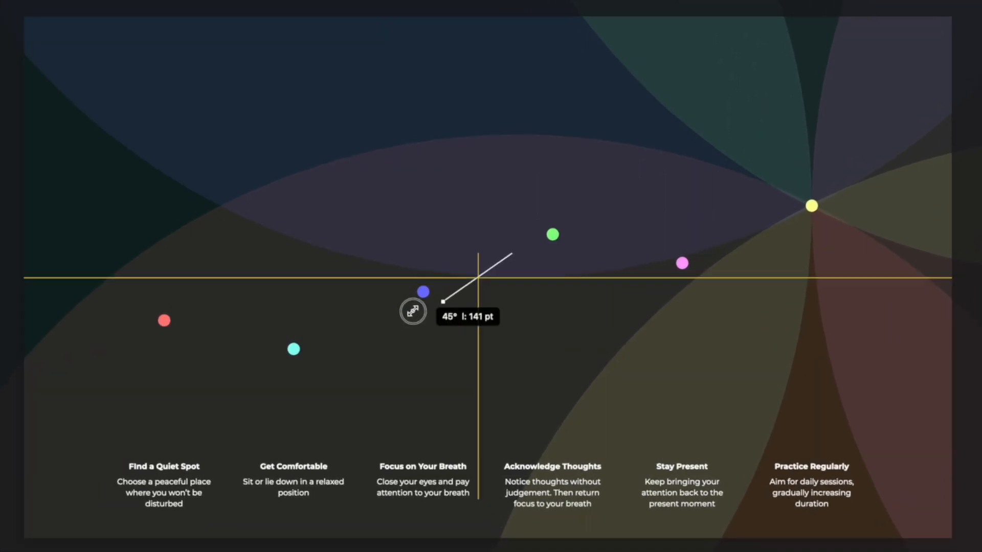
drag(156, 321, 156, 321)
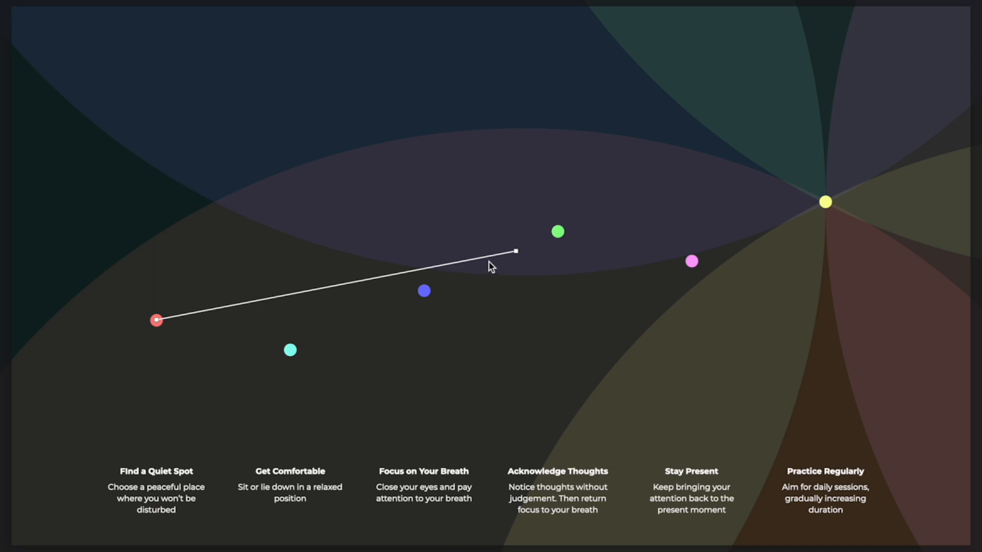
drag(514, 252, 290, 351)
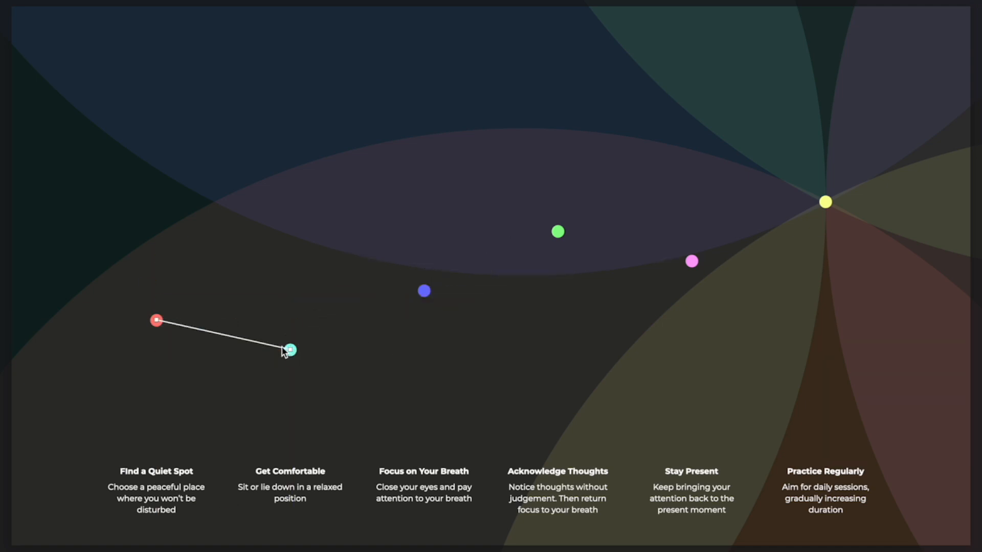
Duplicate the line for each remaining segment, connecting the turquoise, blue, green, pink and yellow dots in order
right_click(285, 351)
click(315, 481)
drag(294, 353, 424, 290)
right_click(417, 306)
click(495, 431)
drag(399, 313, 679, 268)
right_click(540, 240)
click(605, 375)
drag(558, 320, 558, 231)
drag(692, 260, 825, 203)
right_click(680, 257)
click(697, 390)
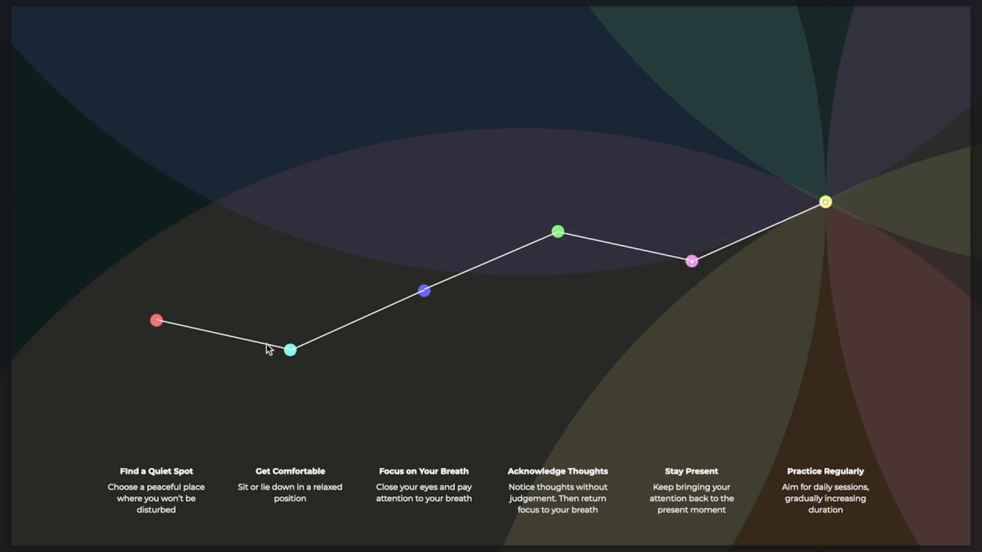
Group all the connecting line segments and send the group to the back, behind the dots
shift+click(317, 336)
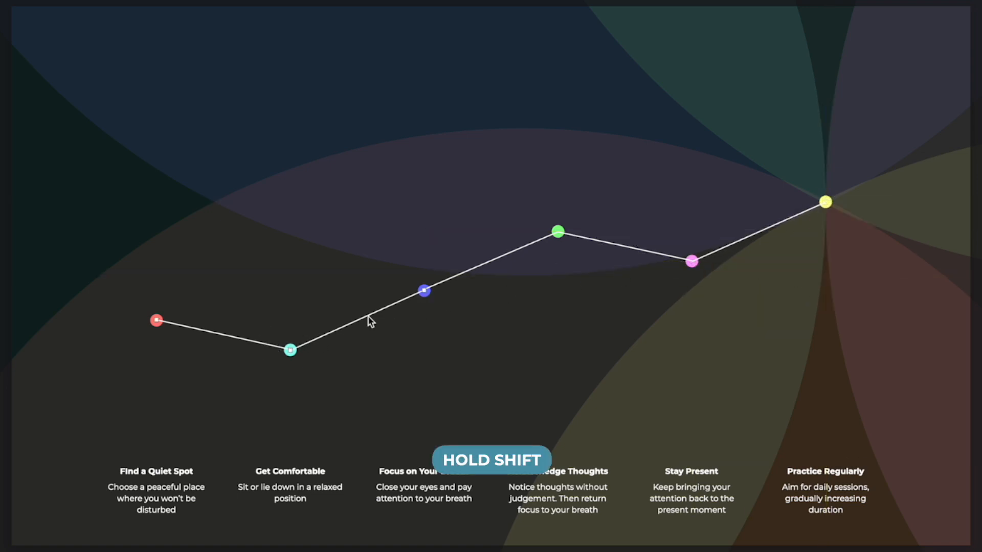
shift+click(594, 239)
shift+click(725, 253)
right_click(725, 252)
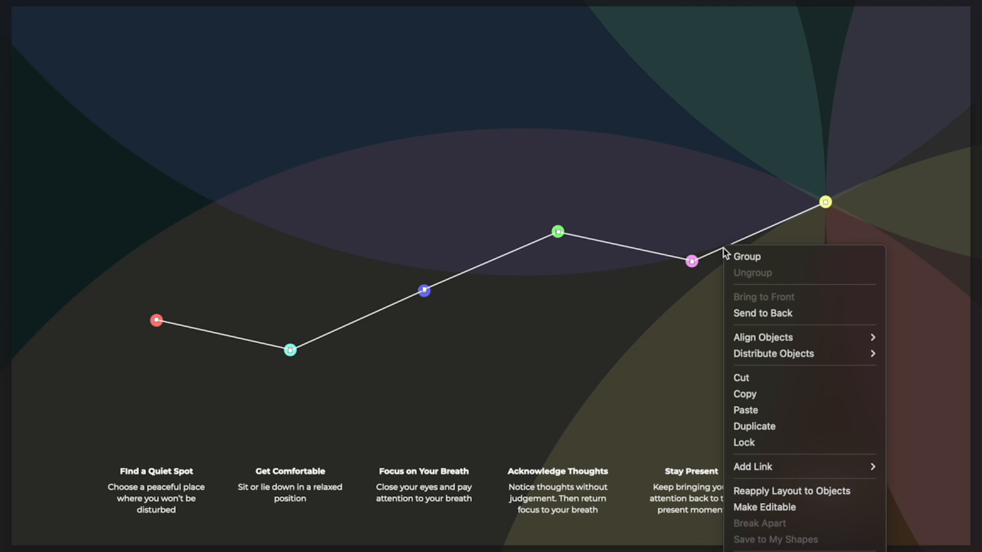
click(729, 254)
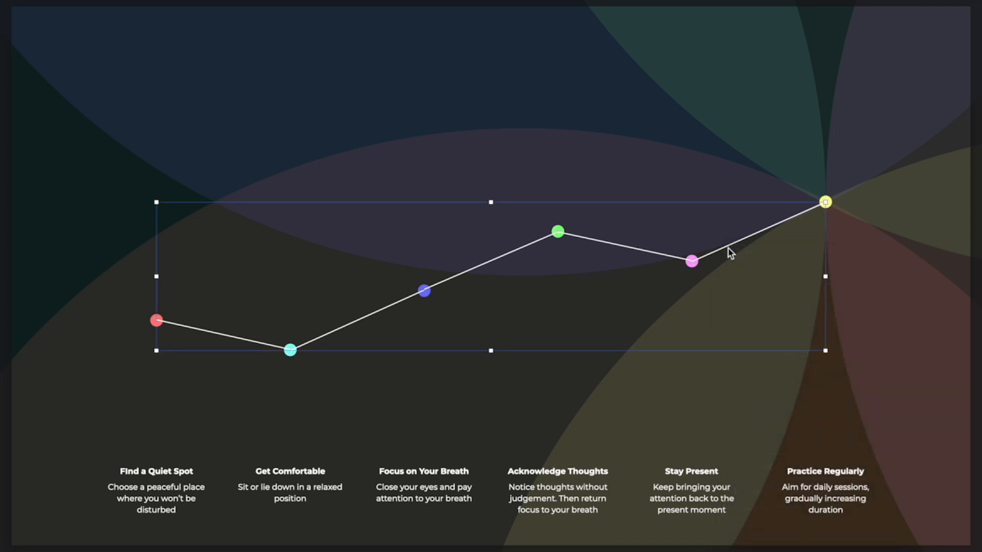
right_click(740, 141)
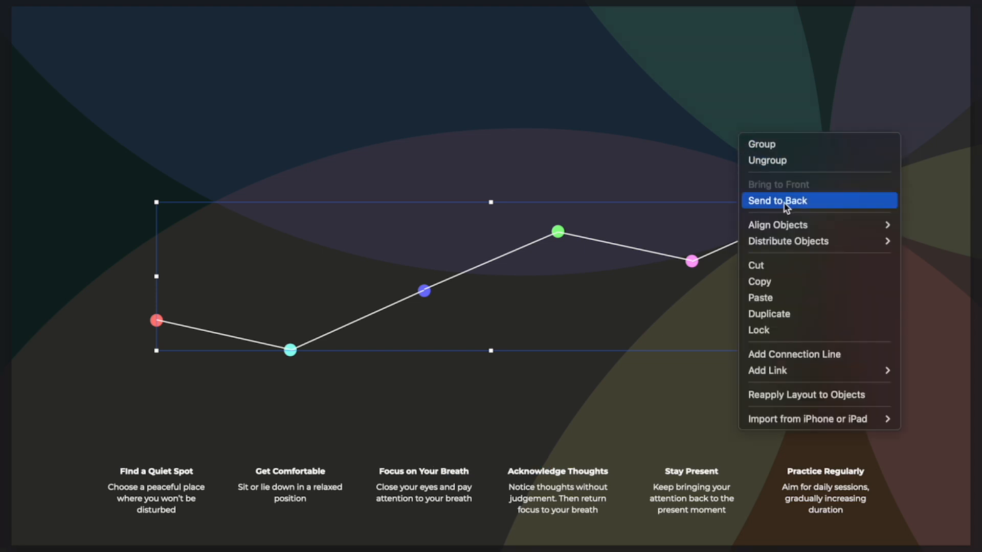
click(820, 202)
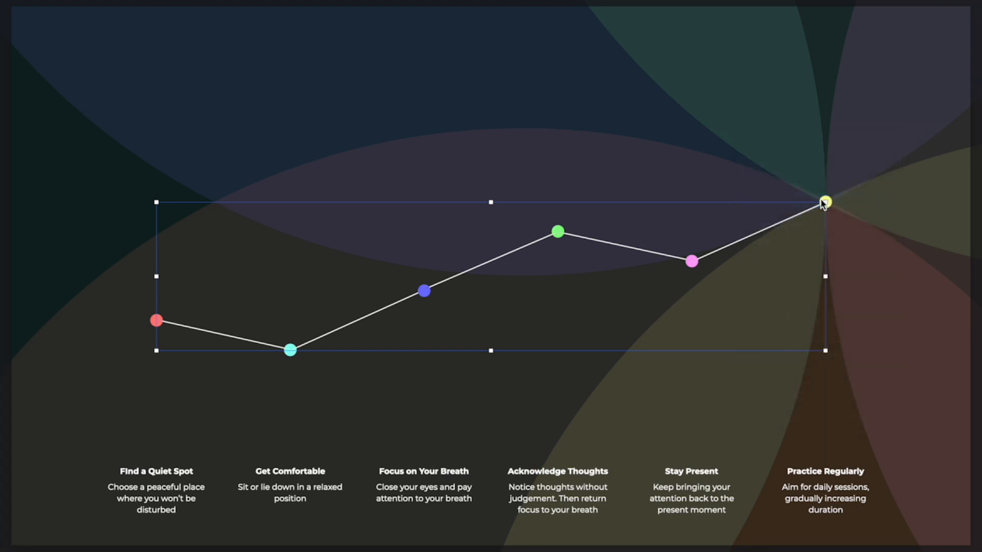
Select all six step descriptions and move them up together to just below the turquoise dot
click(187, 486)
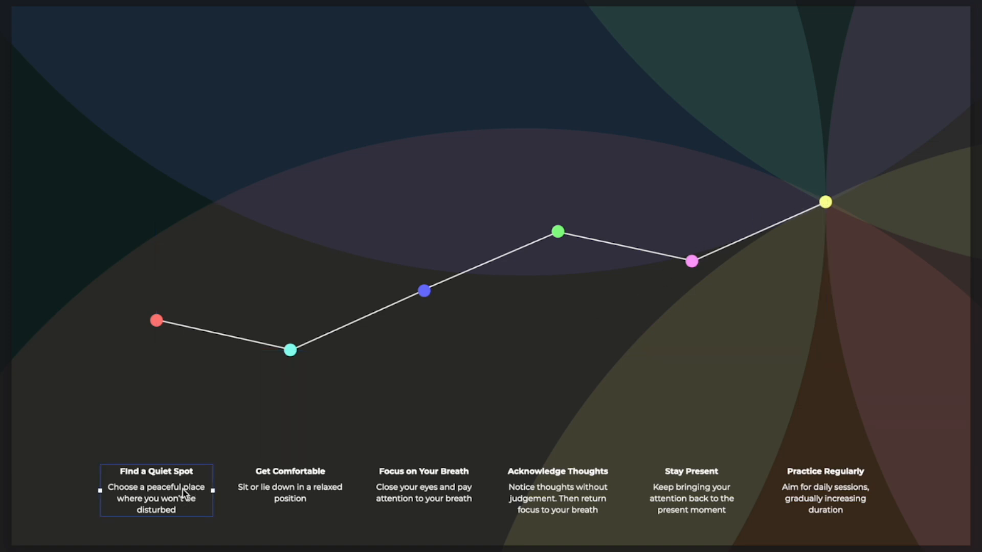
shift+click(314, 490)
shift+click(459, 494)
shift+click(663, 496)
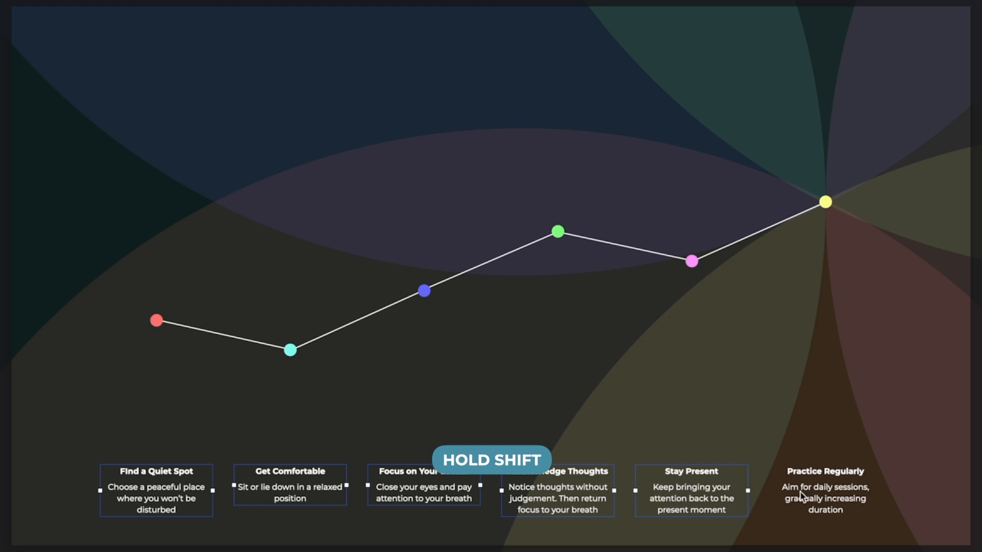
shift+click(830, 493)
drag(830, 493, 829, 388)
click(537, 353)
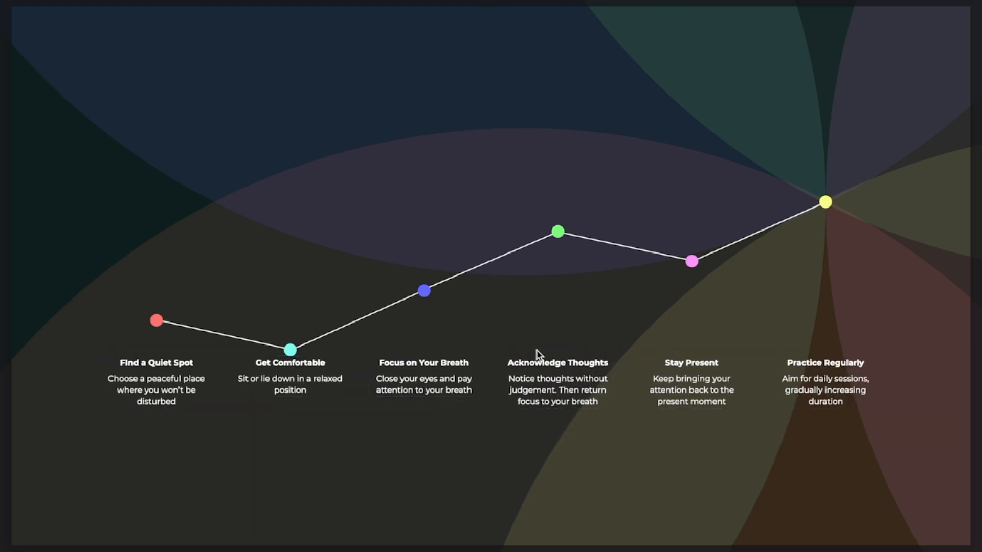
Reposition the individual step descriptions so each sits just beneath its own coloured dot along the line
drag(311, 388, 309, 409)
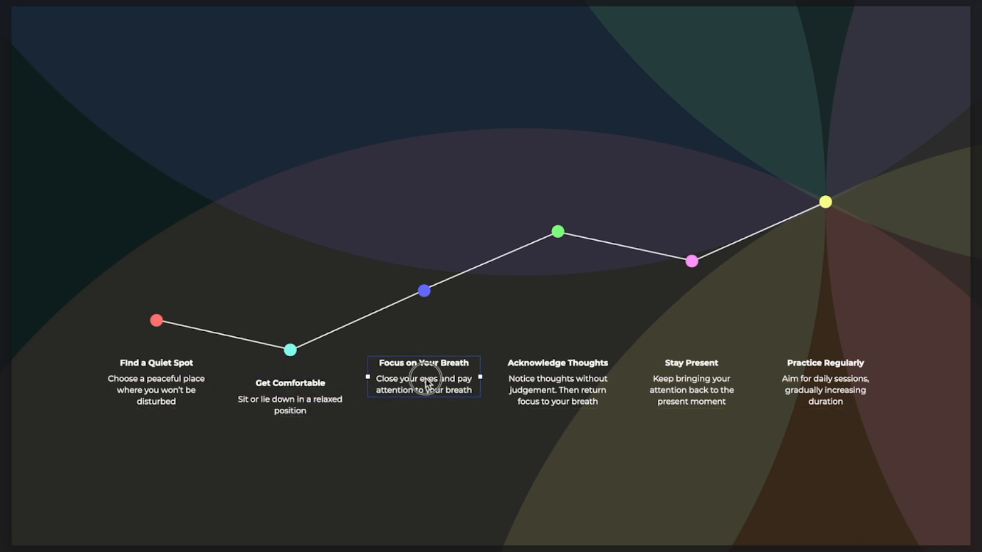
drag(426, 386, 429, 353)
drag(576, 401, 575, 309)
drag(686, 377, 686, 311)
drag(827, 373, 838, 256)
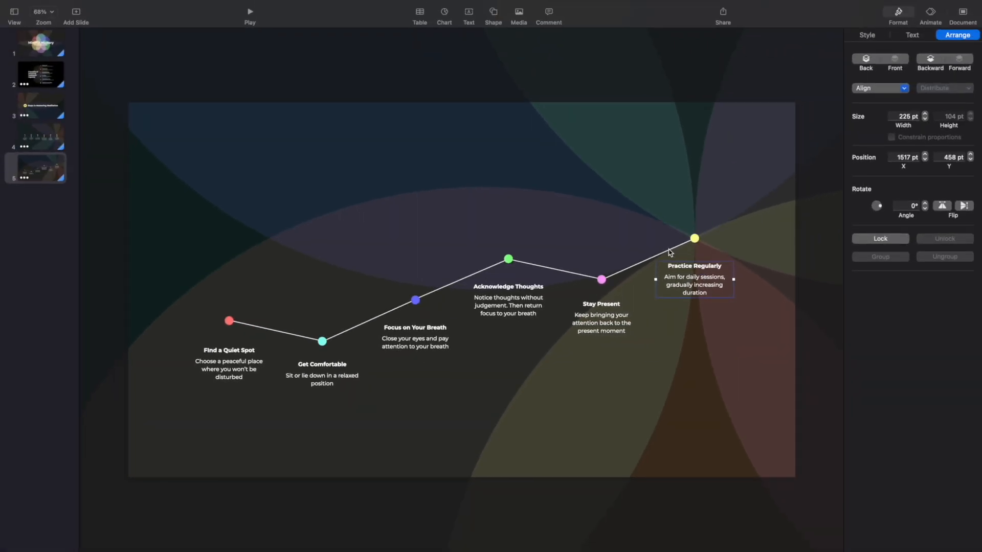
Give the connecting-line group a Wipe build-in effect and a Wipe build-out effect, both From Left with a 1 s duration
click(669, 250)
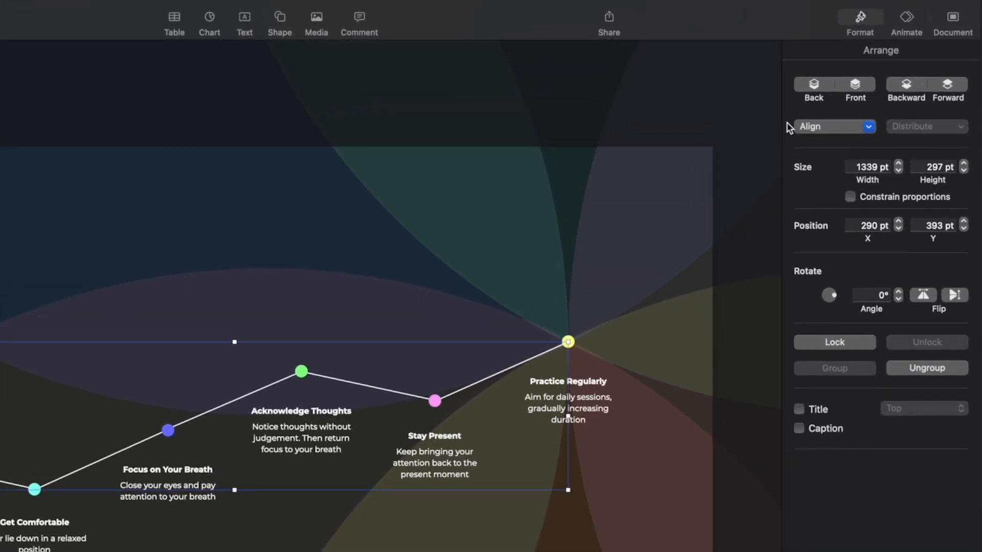
click(906, 21)
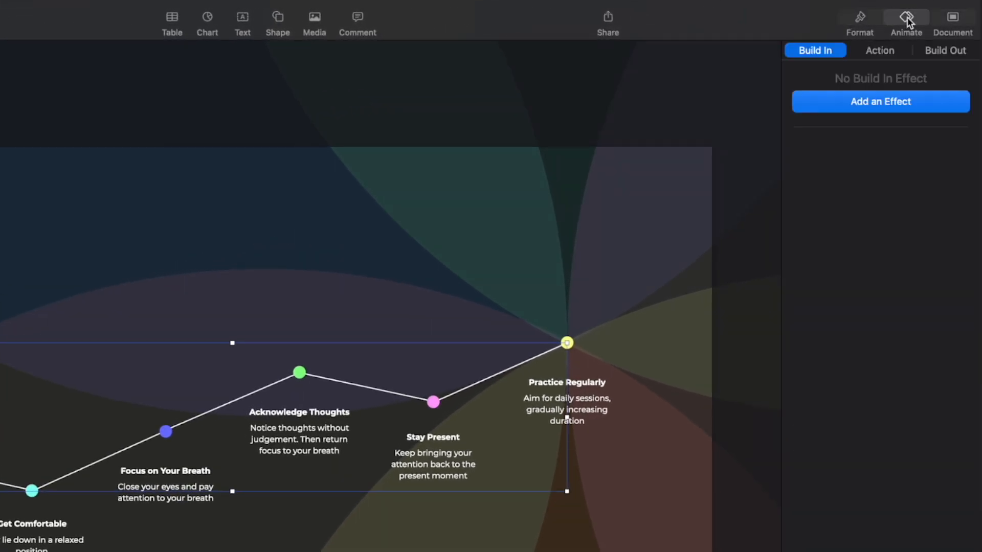
click(880, 100)
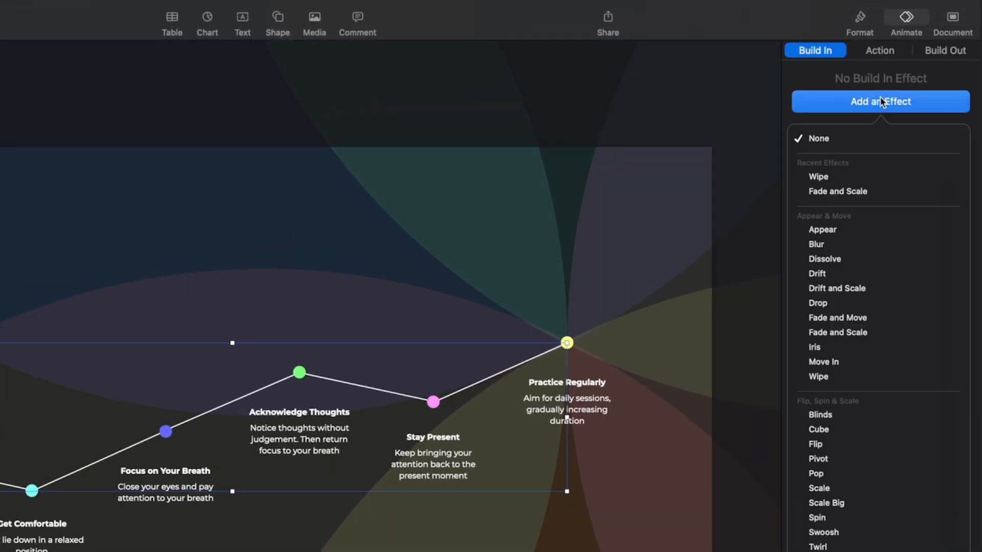
click(875, 177)
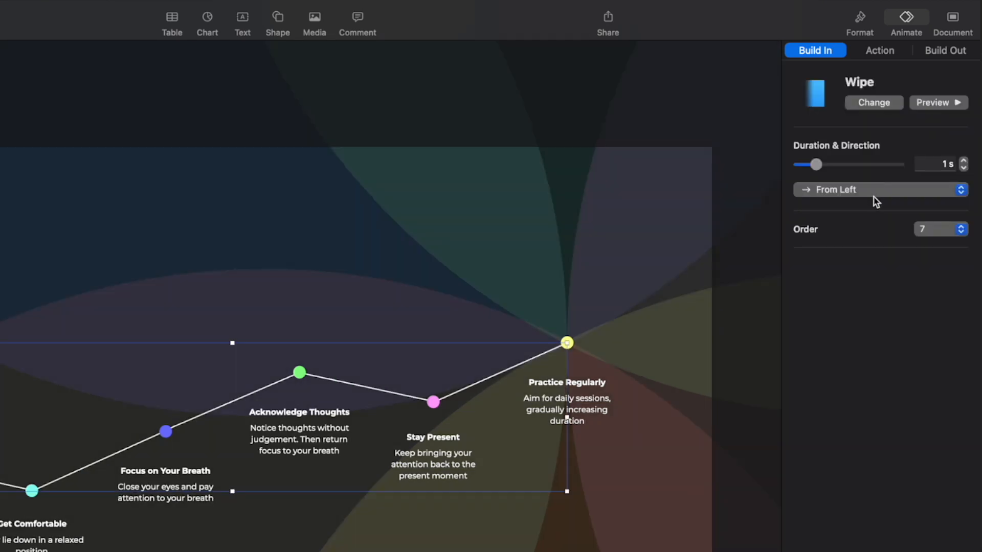
click(946, 51)
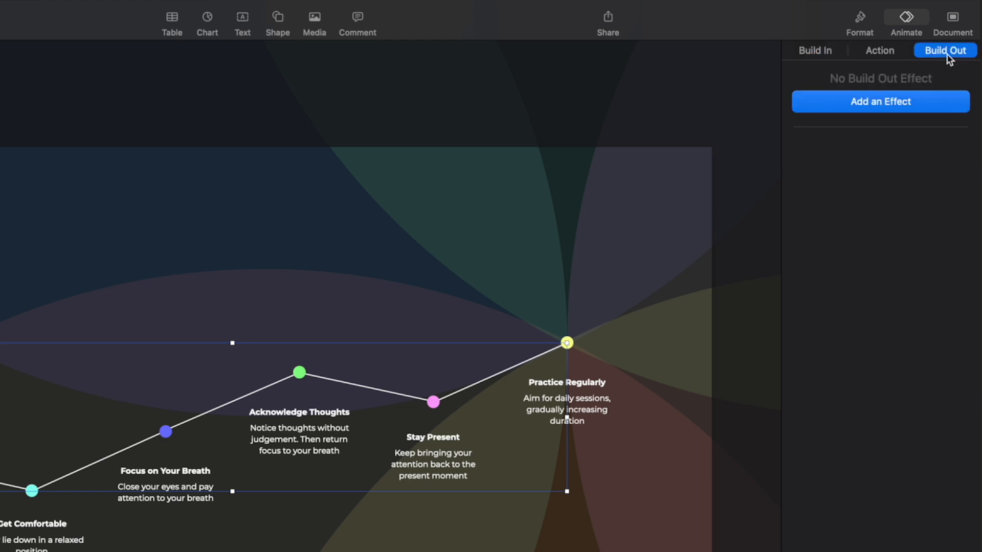
click(901, 97)
click(884, 177)
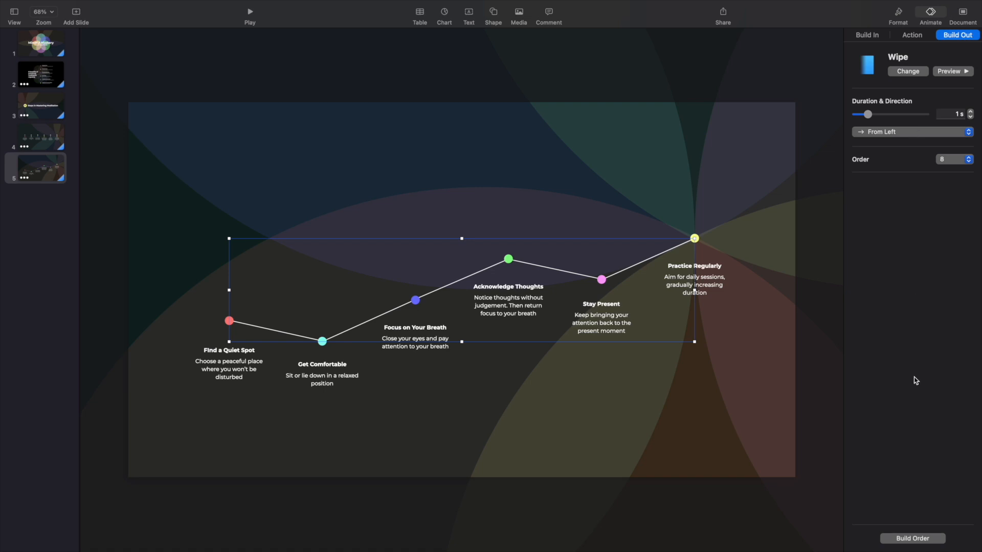
Delete the six Fade and Move text builds from the slide's build order
click(913, 538)
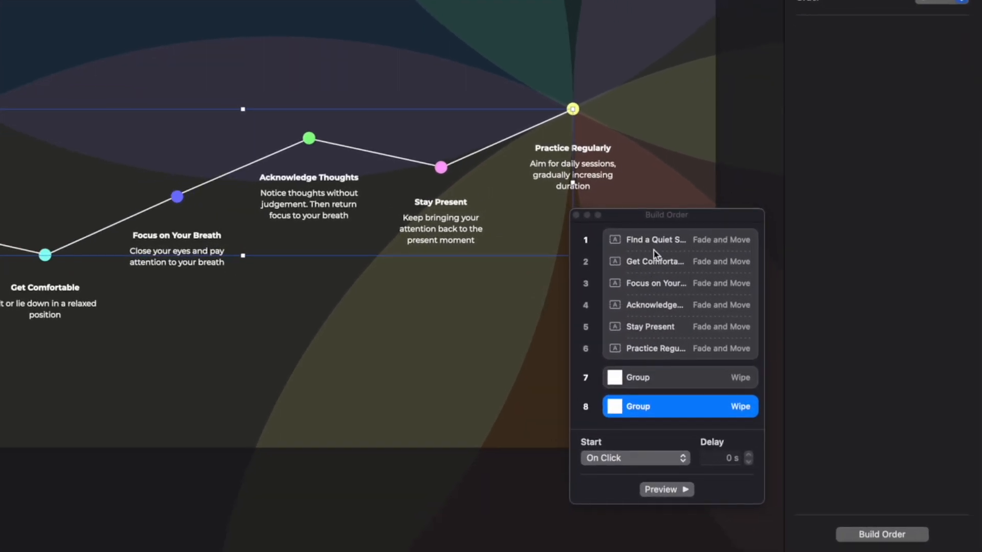
click(655, 240)
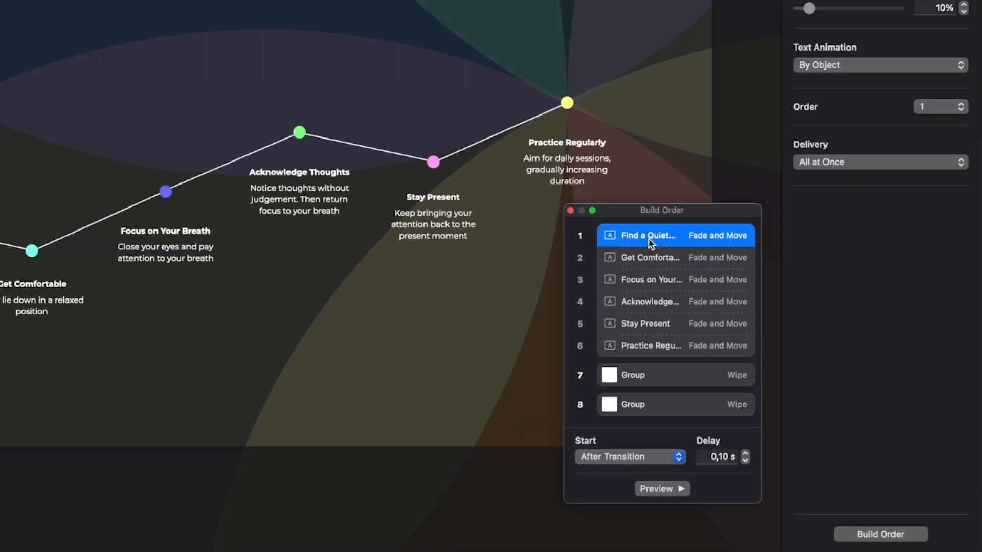
shift+click(648, 343)
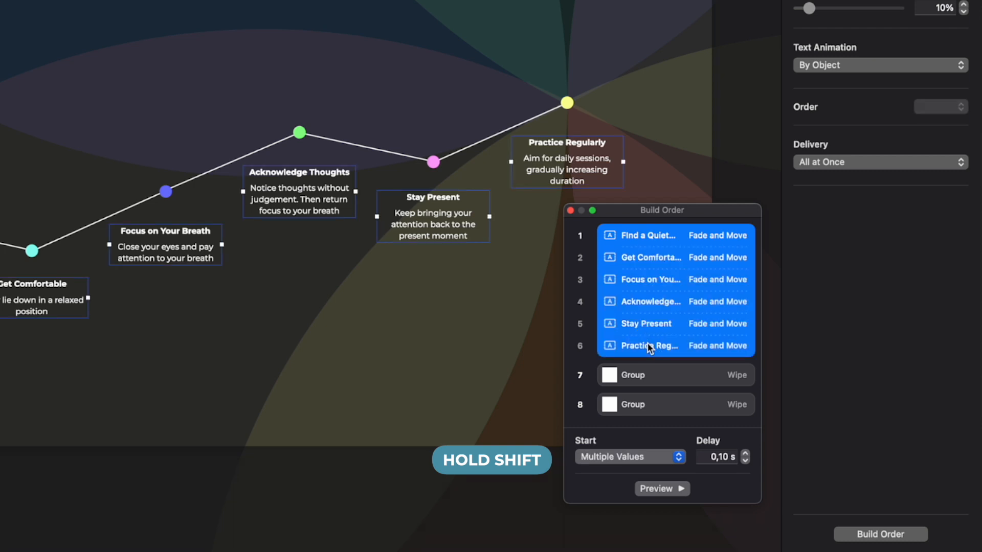
key(BackSpace)
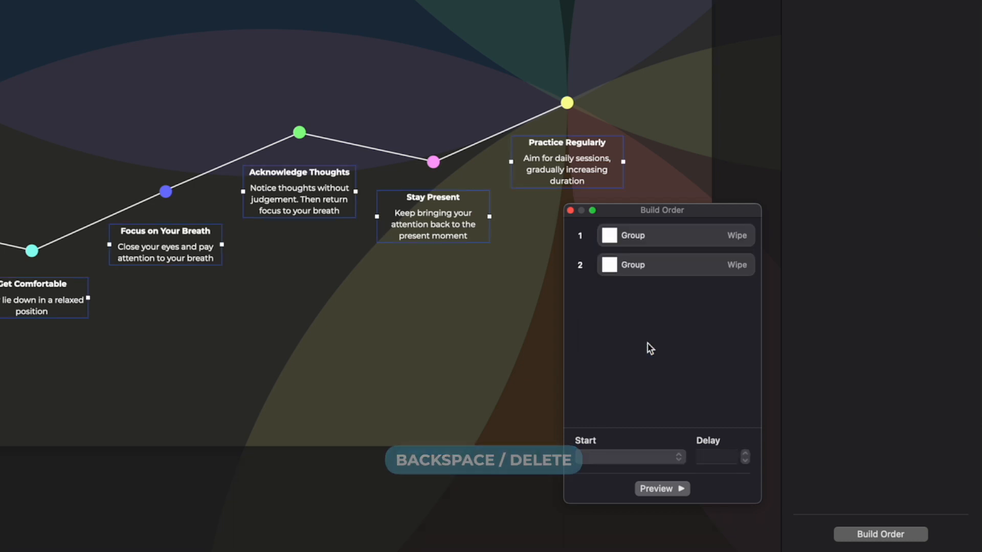
Set the line group's first Wipe build to start After Transition, keep the second On Click, and close the build order
click(660, 247)
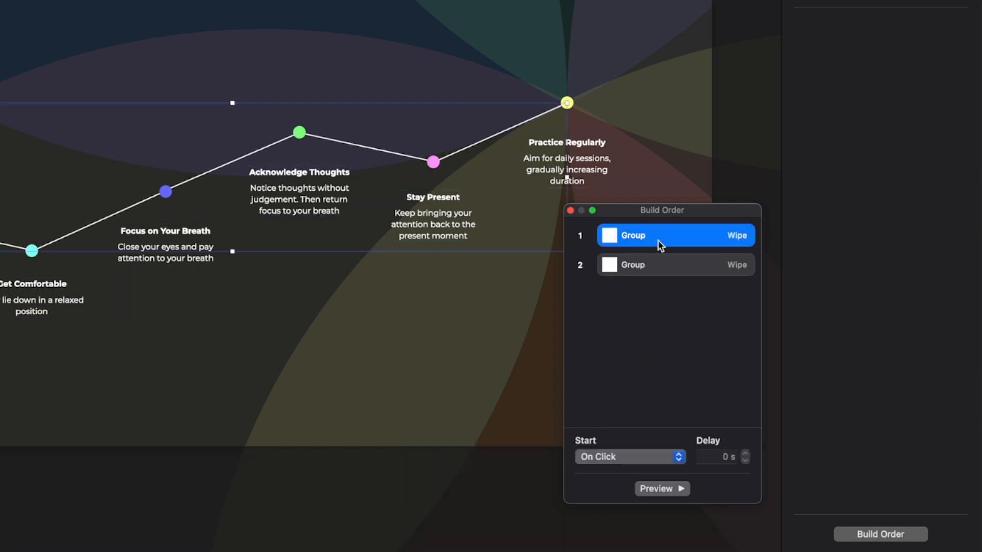
click(638, 461)
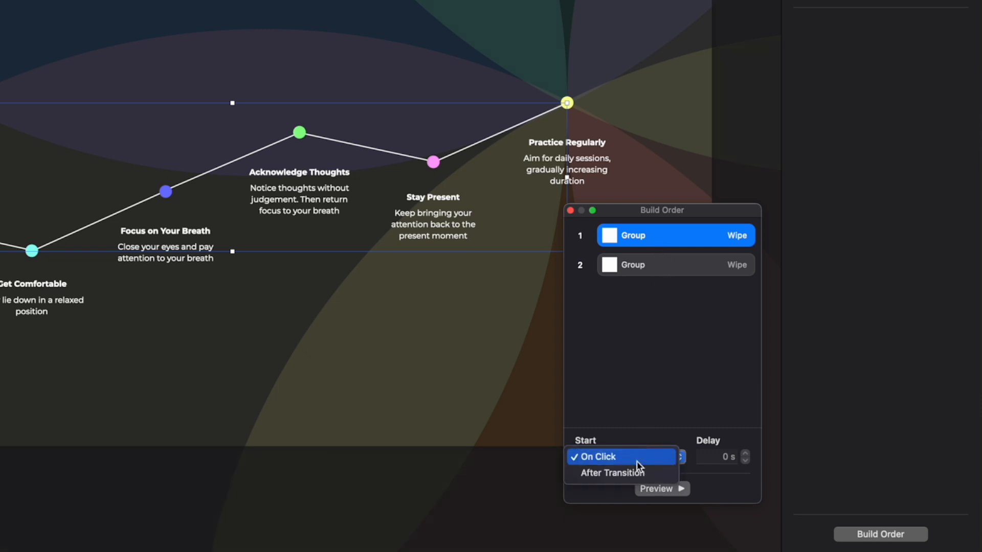
click(638, 474)
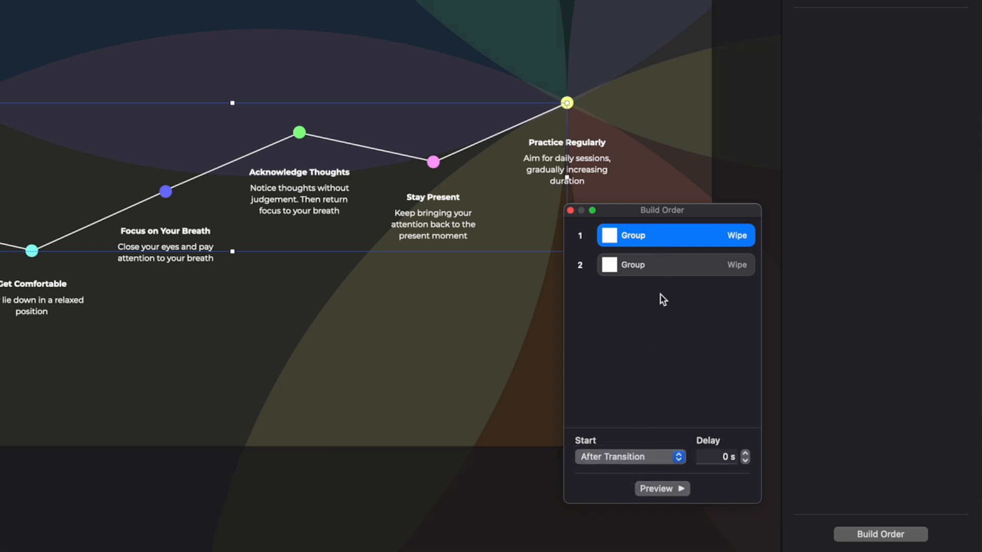
click(668, 277)
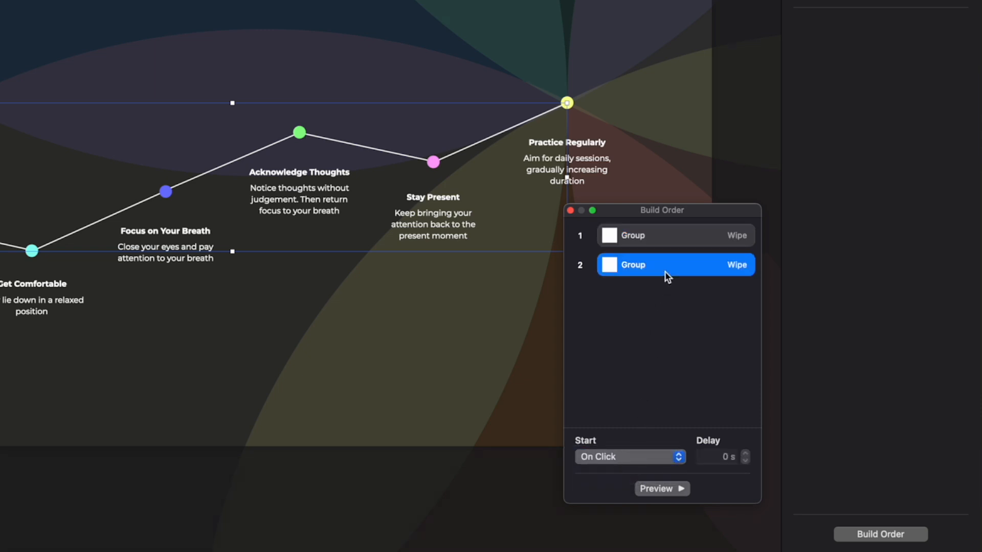
click(644, 460)
click(643, 459)
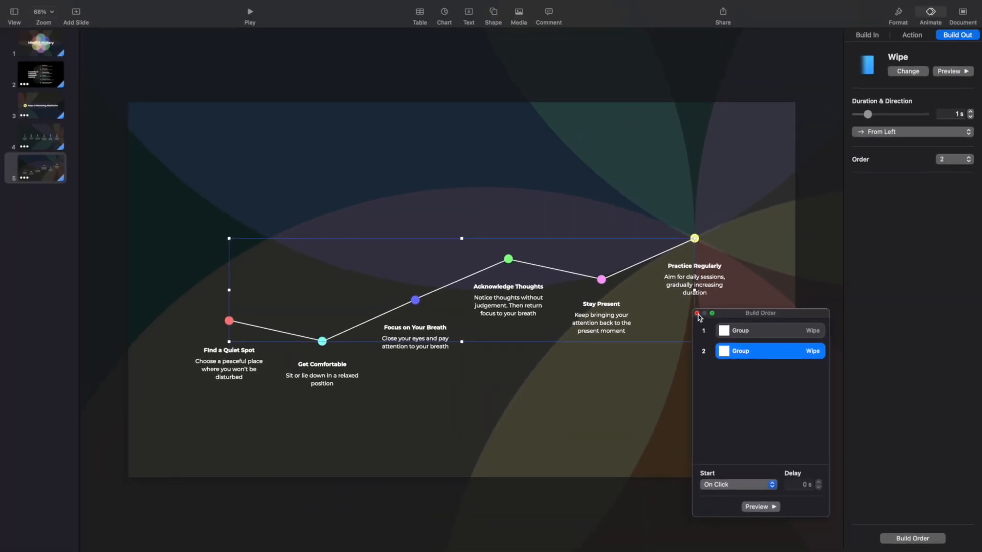
click(570, 210)
click(714, 327)
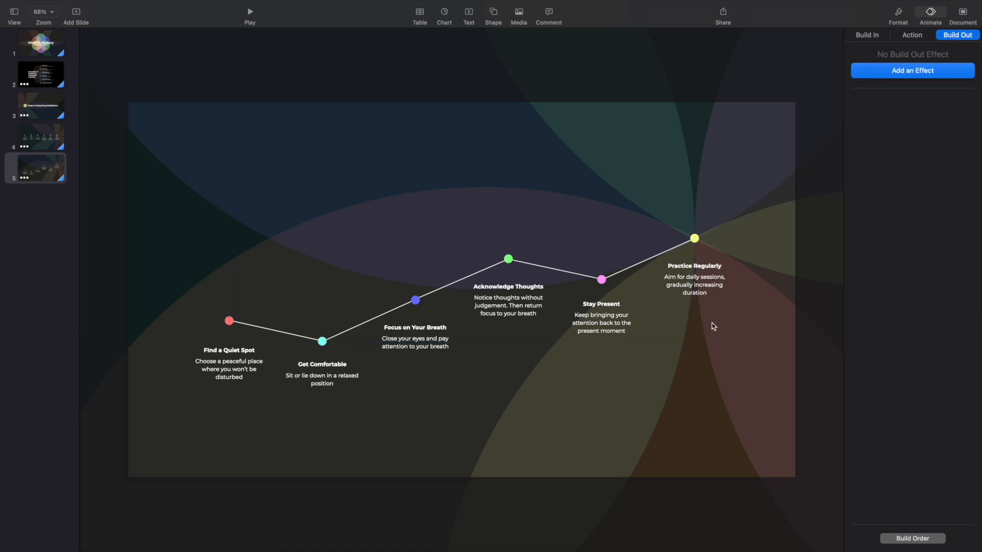
Insert a text box above the chart reading "Steps Based on Difficulty" and copy its text
click(465, 15)
drag(463, 290, 465, 186)
text(Steps Based on Difficulty)
key(super+a)
key(super+c)
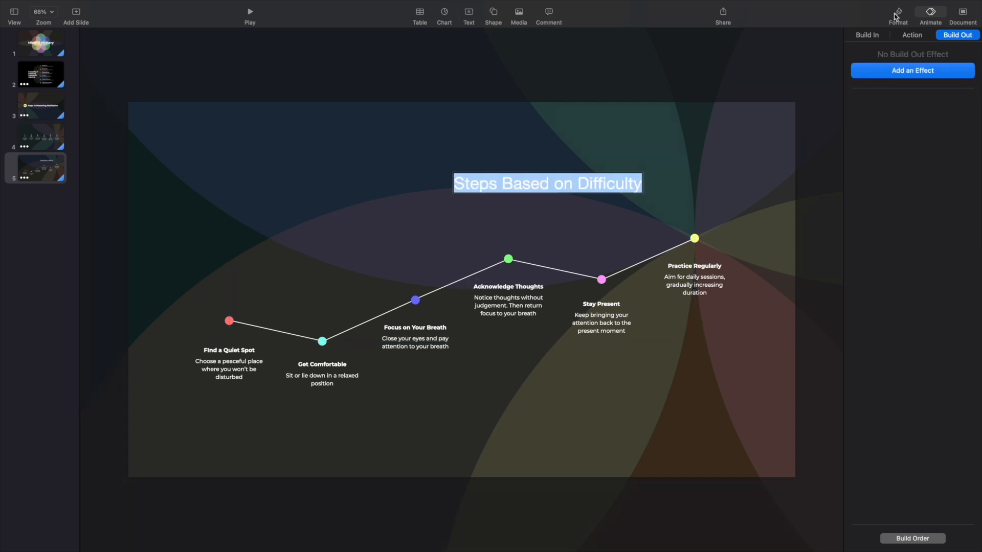
Format the "Steps Based on Difficulty" title as bold 60 pt text and centre it horizontally on the slide above the chart
click(897, 16)
click(912, 133)
double_click(954, 147)
text(60)
drag(678, 193, 559, 222)
Insert a straight line and place it vertically beside the red dot as a thin dotted scale spanning the chart's height
click(493, 15)
click(475, 63)
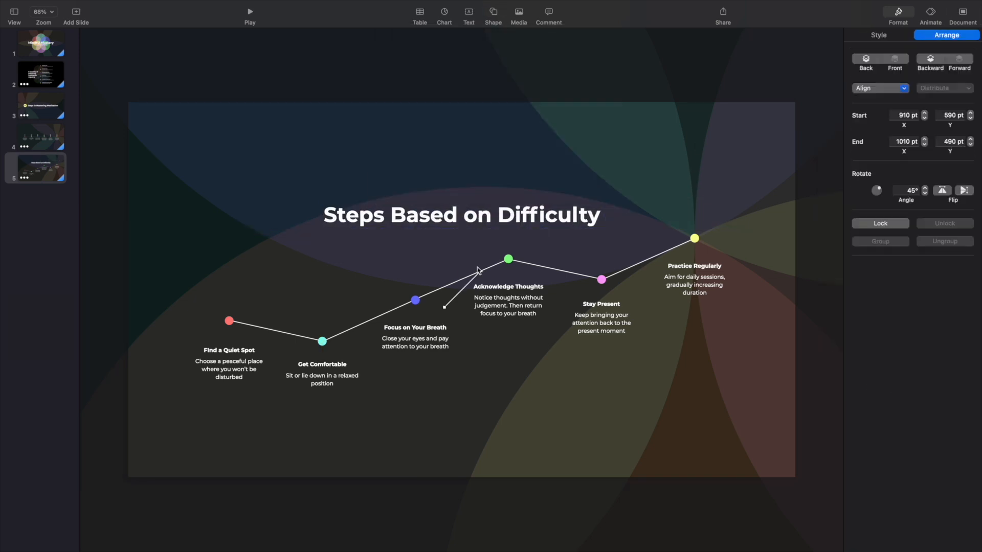
drag(479, 273, 192, 238)
drag(444, 307, 188, 341)
drag(192, 238, 172, 262)
click(879, 35)
Add small text labels beside the vertical scale line, "Hard" at its upper end and "Easy" at its lower end
key(super+v)
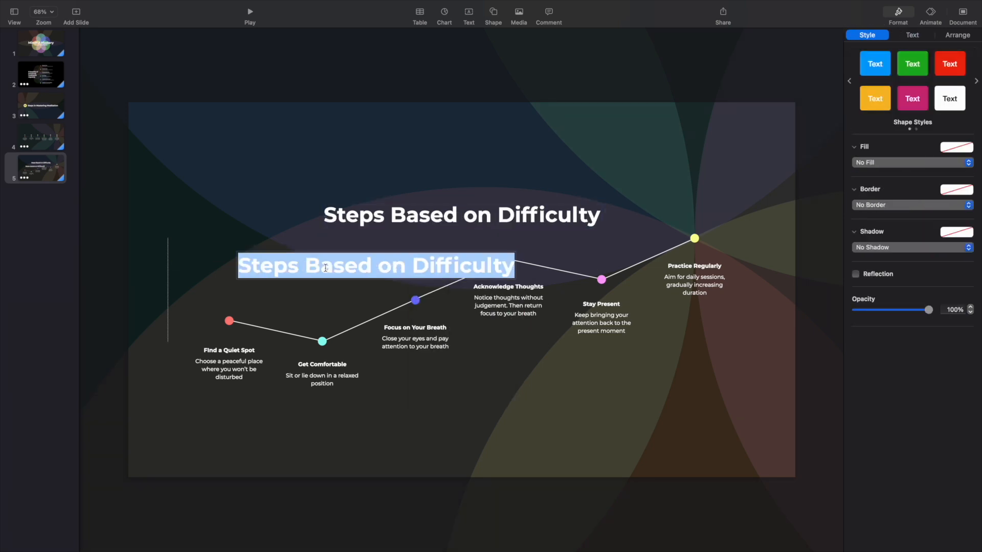
text(Hard)
drag(377, 265, 156, 347)
text(Easy)
click(110, 273)
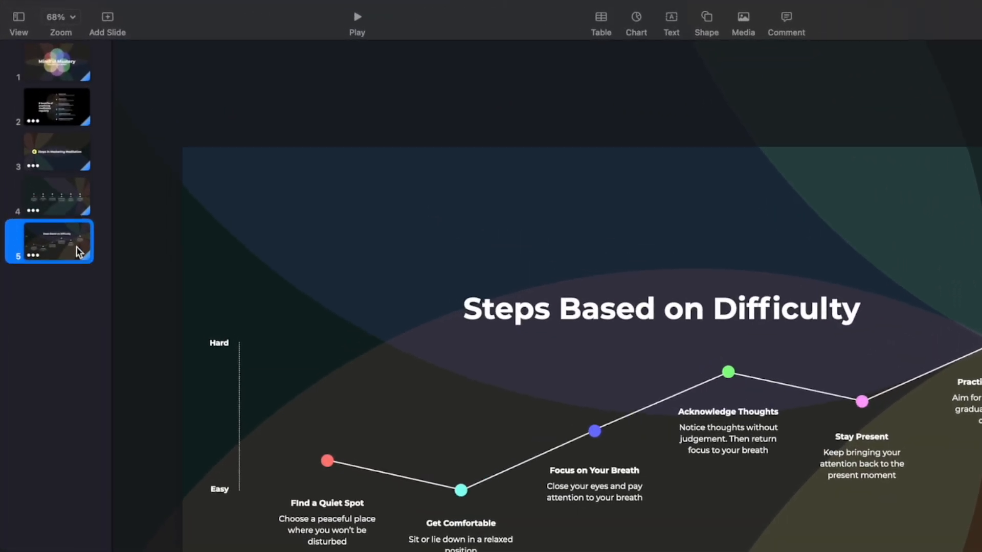
Duplicate slide 5 and delete the Hard/Easy scale, the six step descriptions and the connecting-line group from the copy
right_click(57, 184)
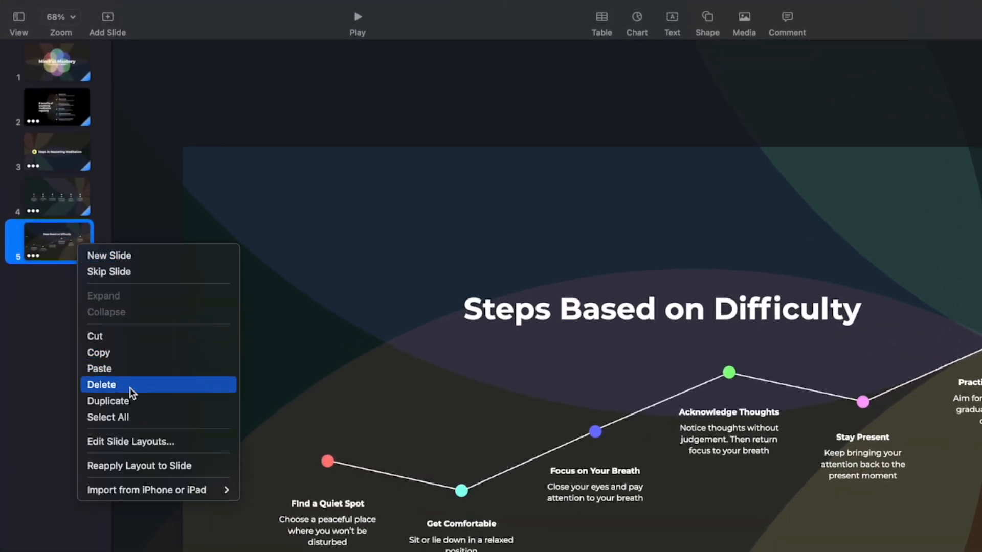
click(140, 403)
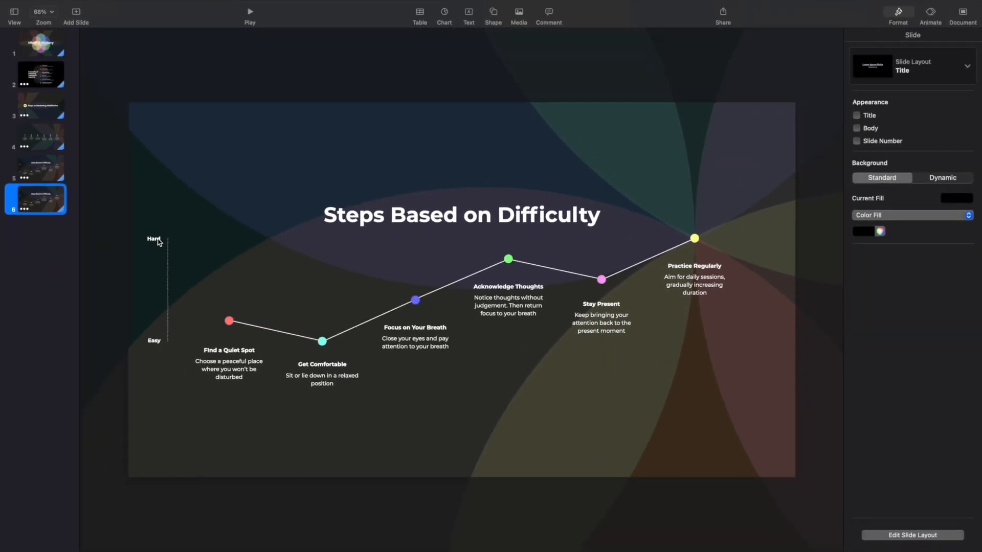
click(159, 242)
shift+click(168, 251)
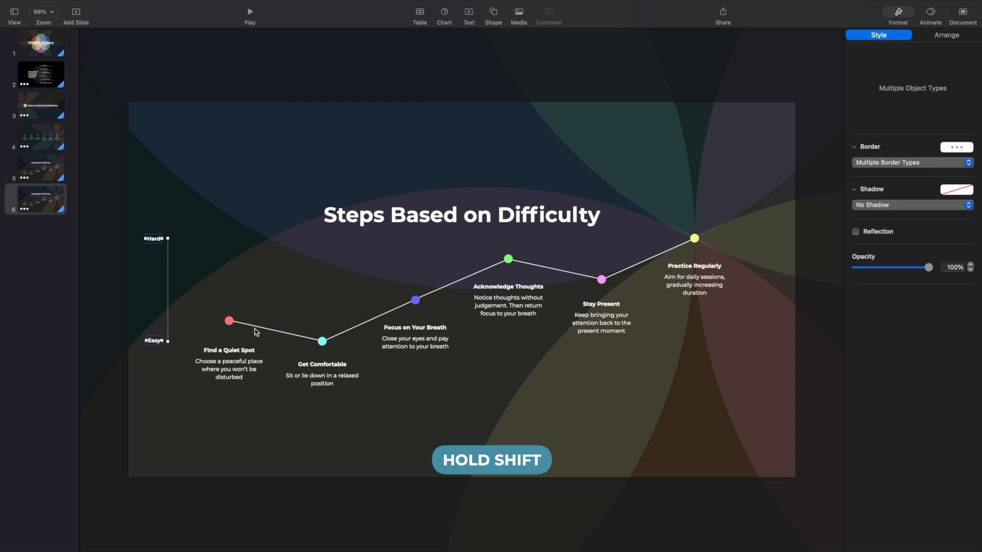
shift+click(250, 358)
shift+click(314, 372)
shift+click(405, 341)
shift+click(602, 326)
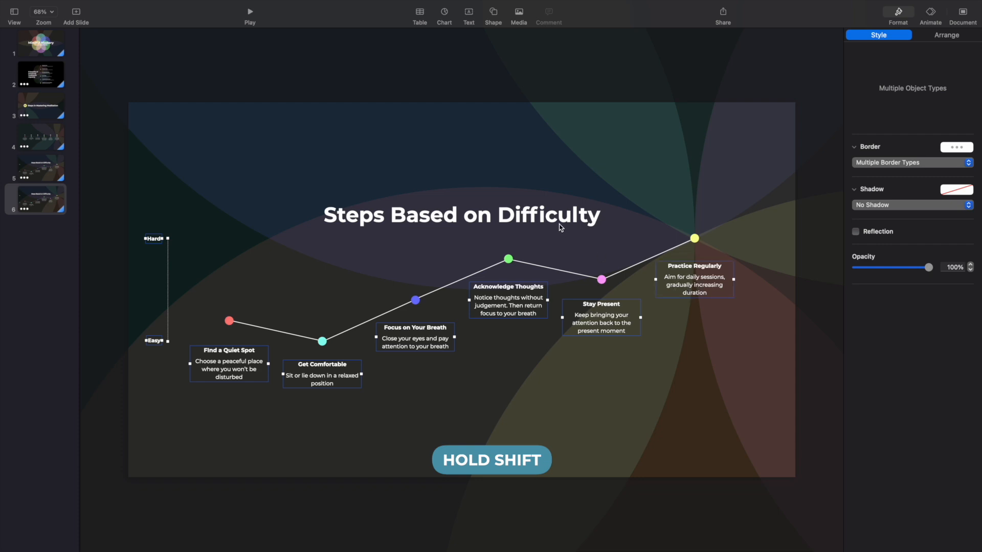
shift+click(550, 272)
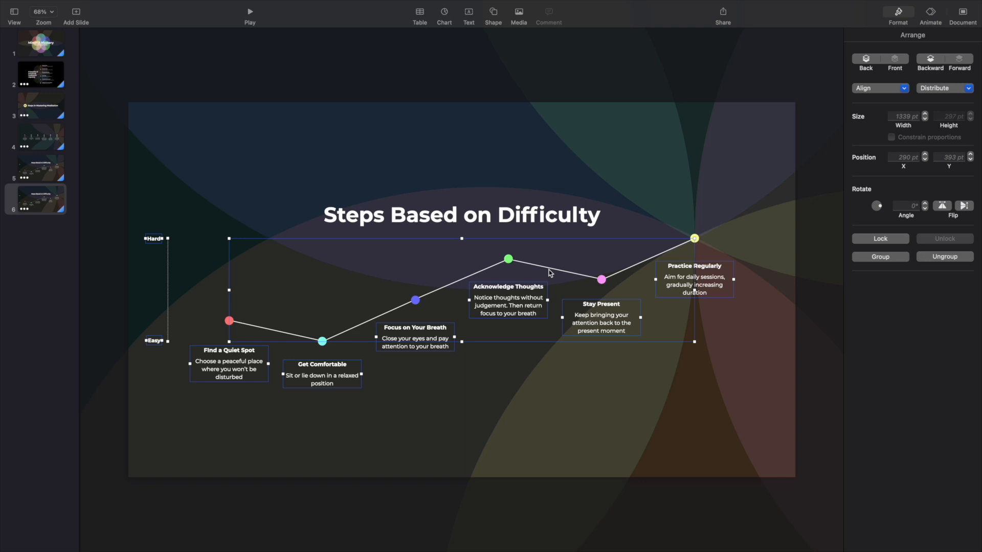
key(BackSpace)
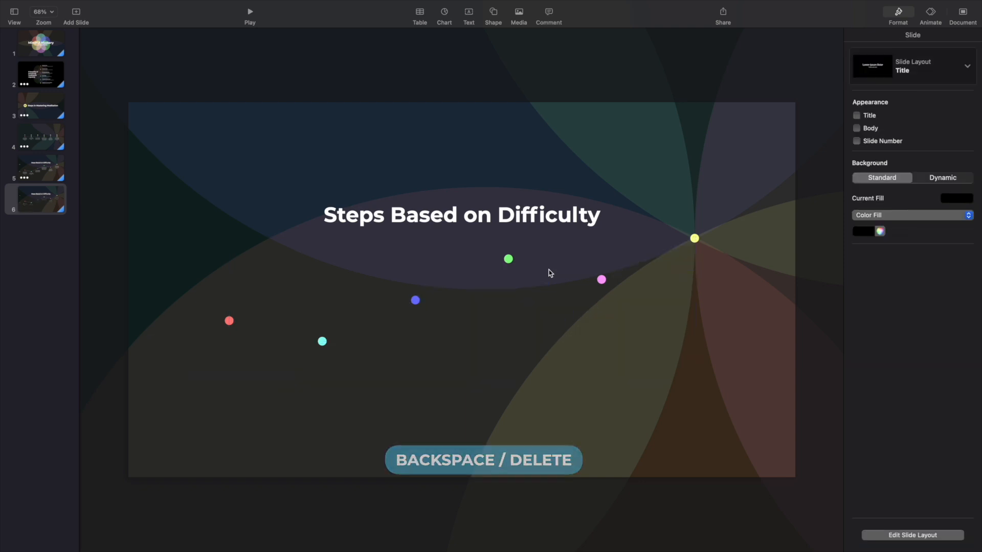
Align all six coloured dots on slide 6 to their common centre and middle so they stack at one point
click(230, 322)
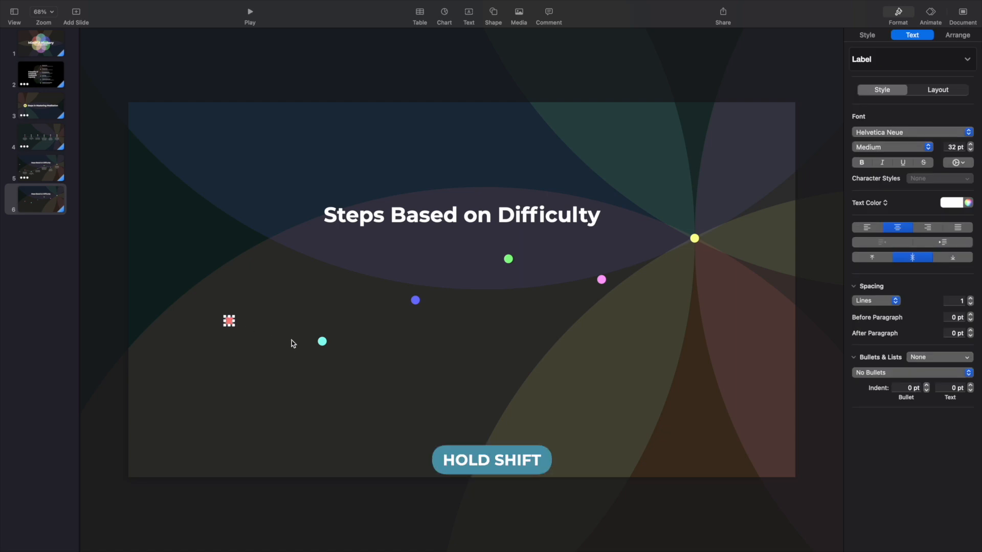
shift+click(323, 344)
shift+click(415, 301)
shift+click(601, 280)
shift+click(694, 239)
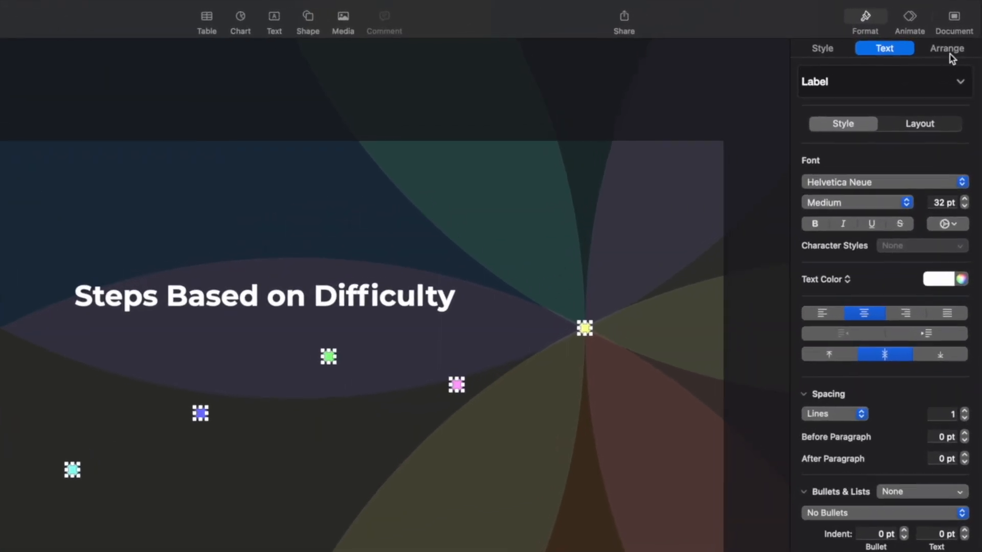
click(958, 37)
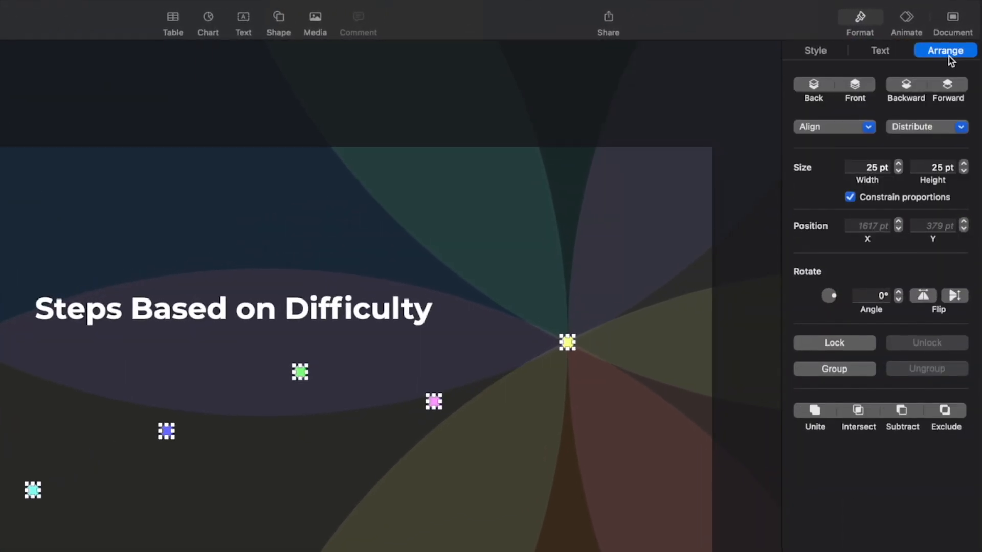
click(940, 128)
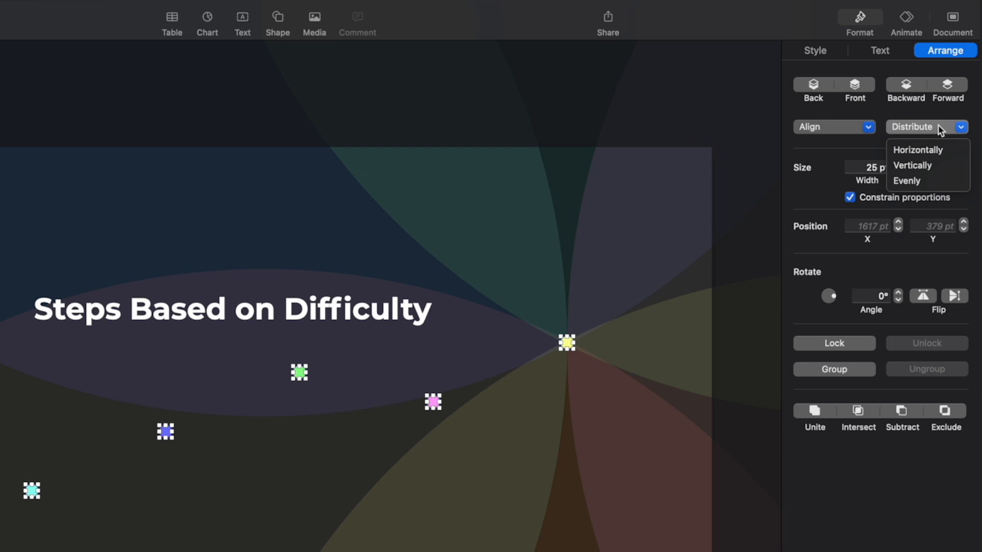
click(936, 128)
click(847, 127)
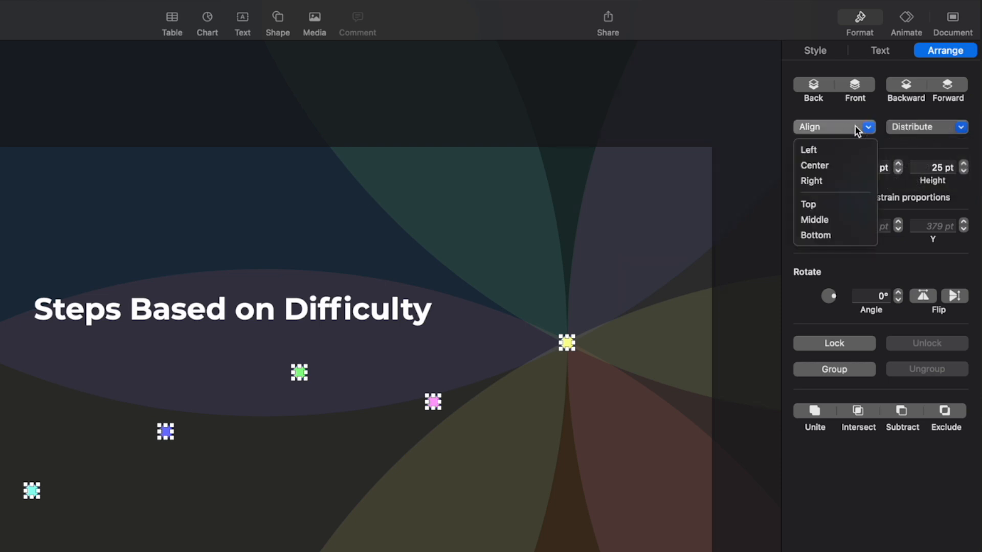
click(849, 165)
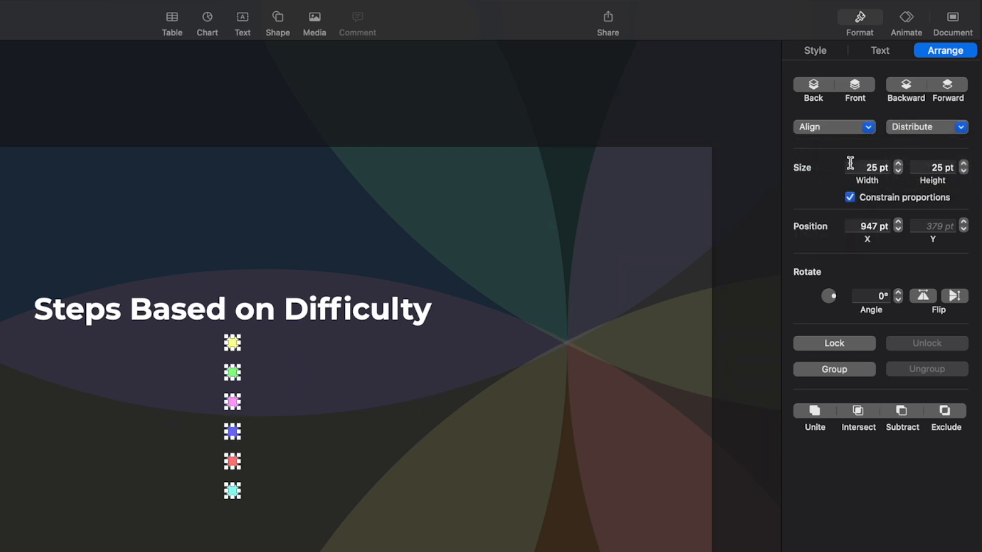
click(868, 128)
click(850, 219)
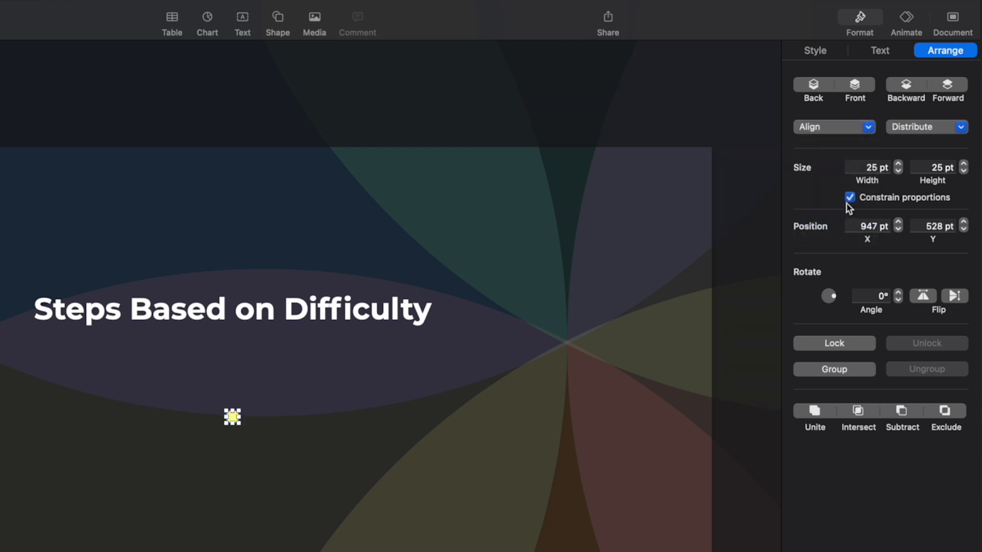
Enlarge the stacked dots to 150 pt wide with proportions constrained and move them over the slide title, at about X 885 pt, Y 271 pt
click(853, 169)
text(150)
key(Return)
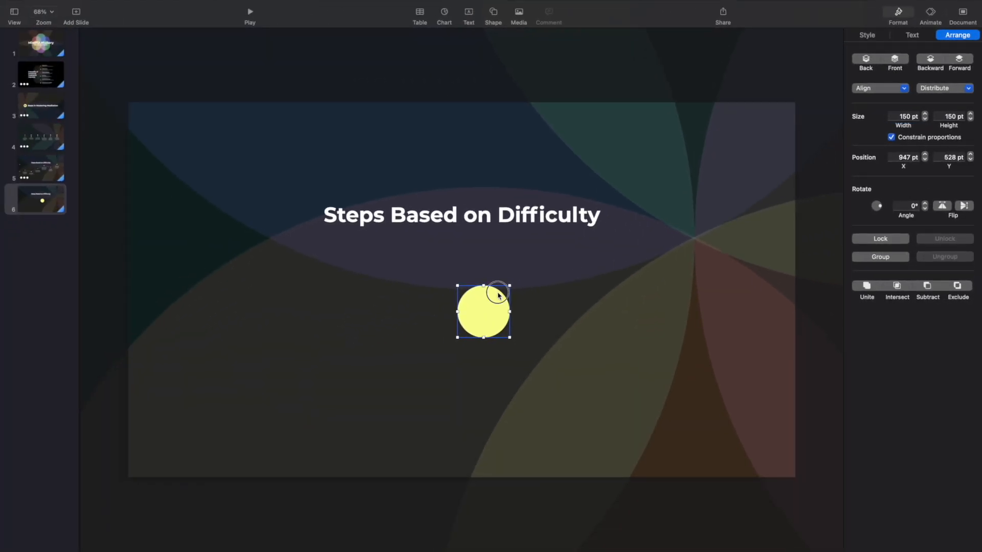
drag(495, 286, 477, 209)
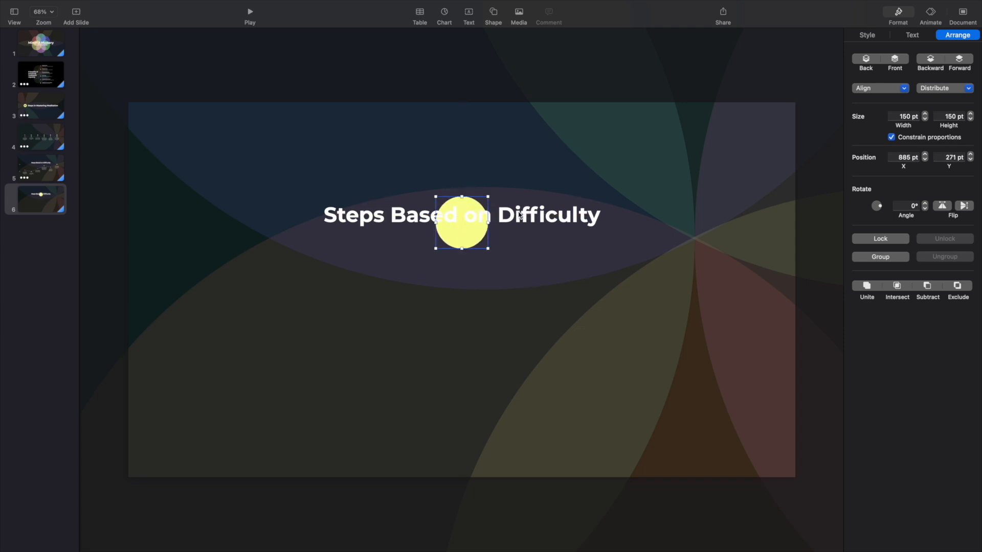
Open the "Steps Based on Difficulty" title on slide 6 for text editing
click(520, 216)
triple_click(527, 214)
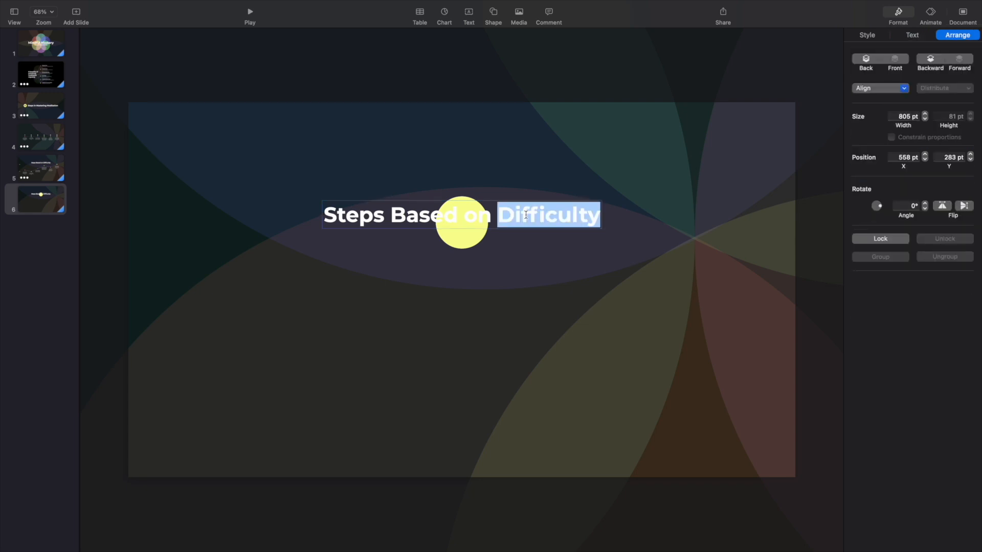